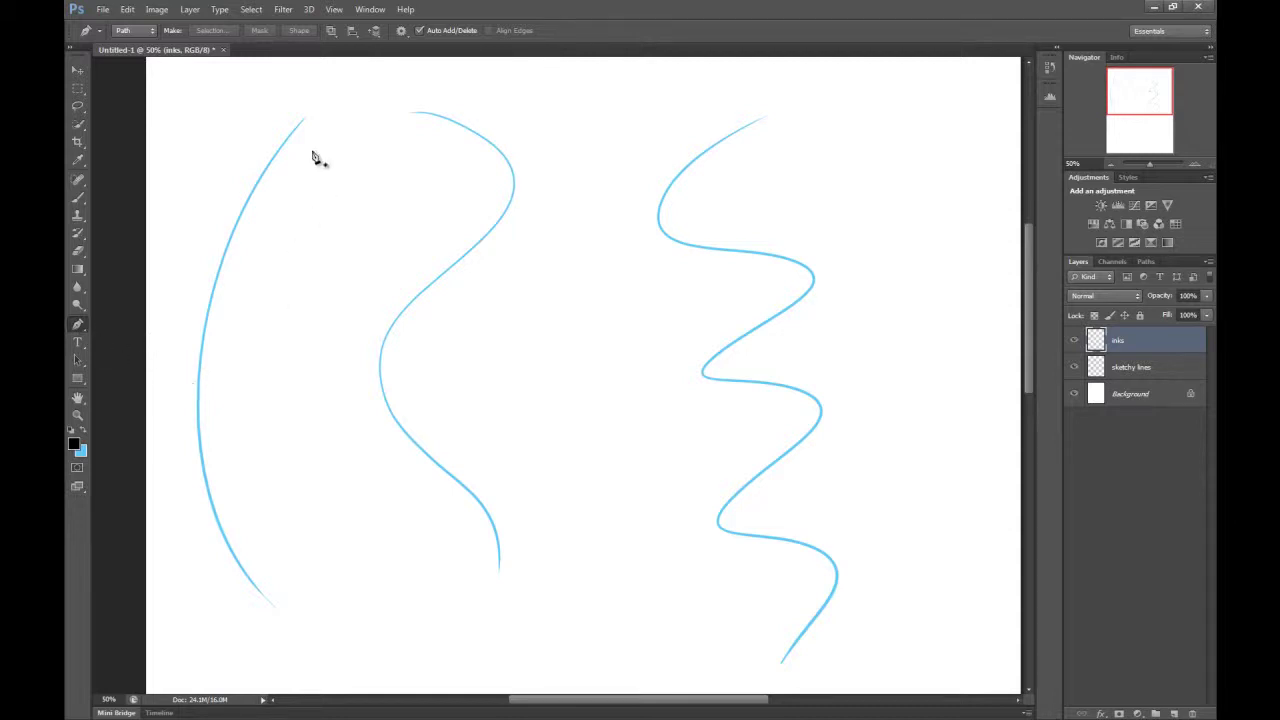
Place pen anchors from the top of the left blue curve down to its bottom, breaking handles with Alt
click(305, 117)
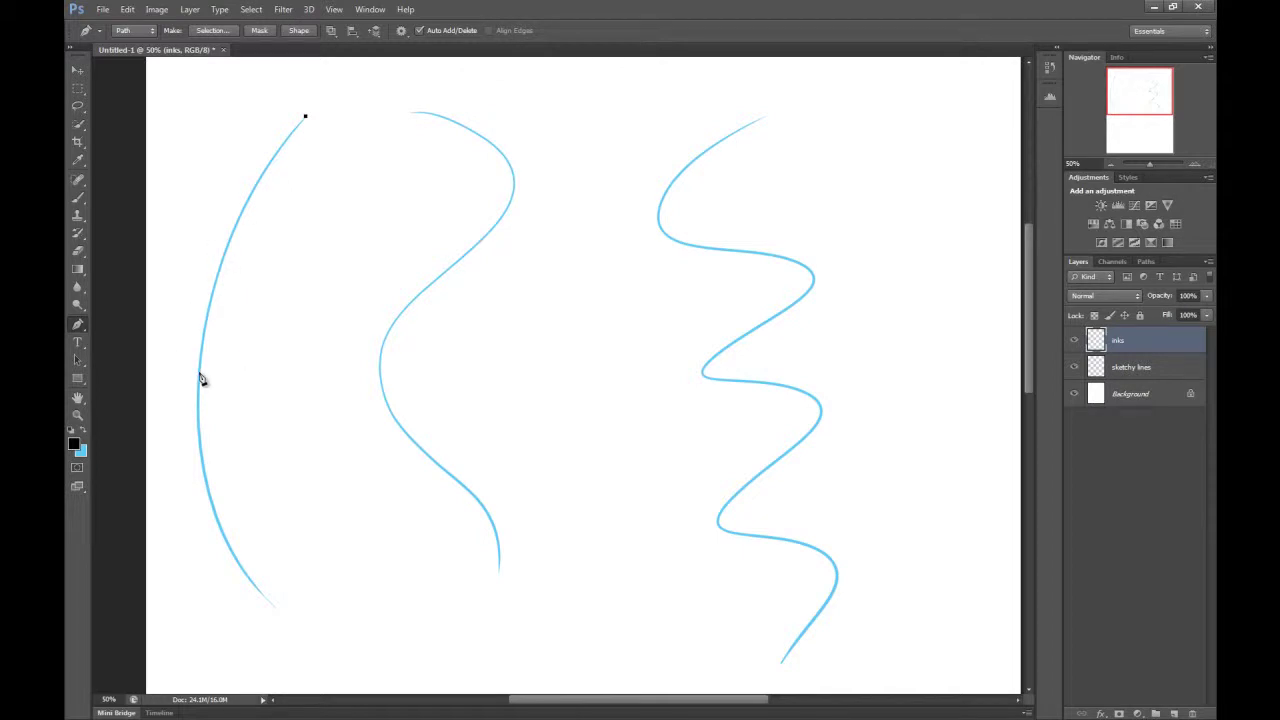
mouse_move(198, 375)
mouse_down()
mouse_move(169, 529)
mouse_move(180, 567)
mouse_move(200, 376)
mouse_up()
key(alt)
mouse_move(218, 522)
mouse_down()
mouse_move(249, 606)
mouse_move(221, 527)
mouse_up()
key(alt)
mouse_move(269, 602)
mouse_down()
mouse_move(308, 646)
mouse_move(270, 606)
mouse_up()
key(alt)
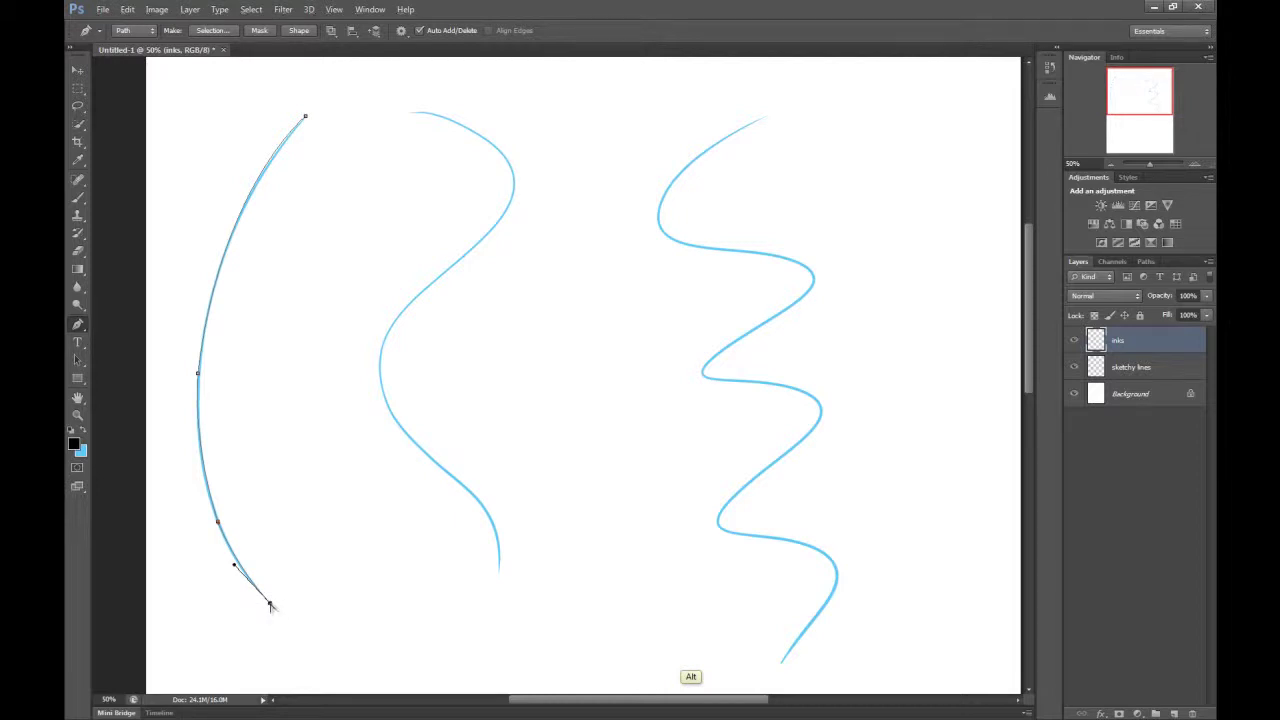
Stroke the left path in black with Simulate Pressure on, then delete the path
right_click(220, 410)
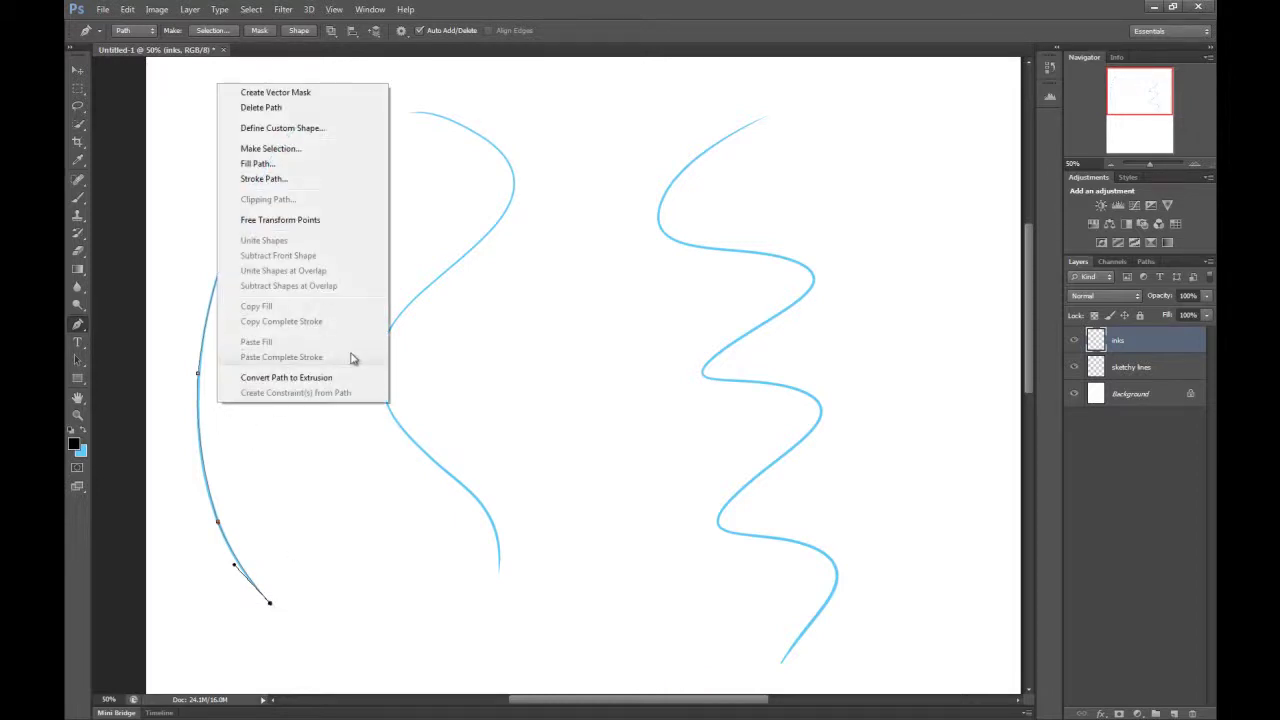
click(337, 185)
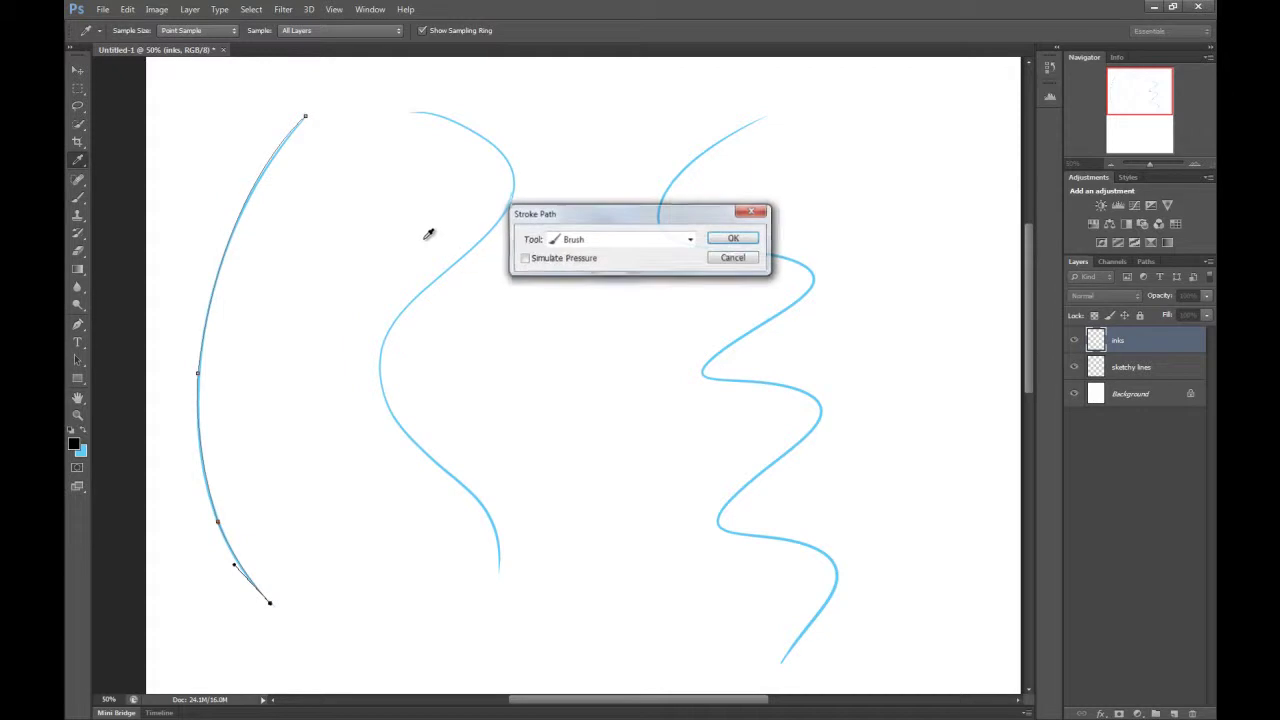
click(590, 262)
click(733, 241)
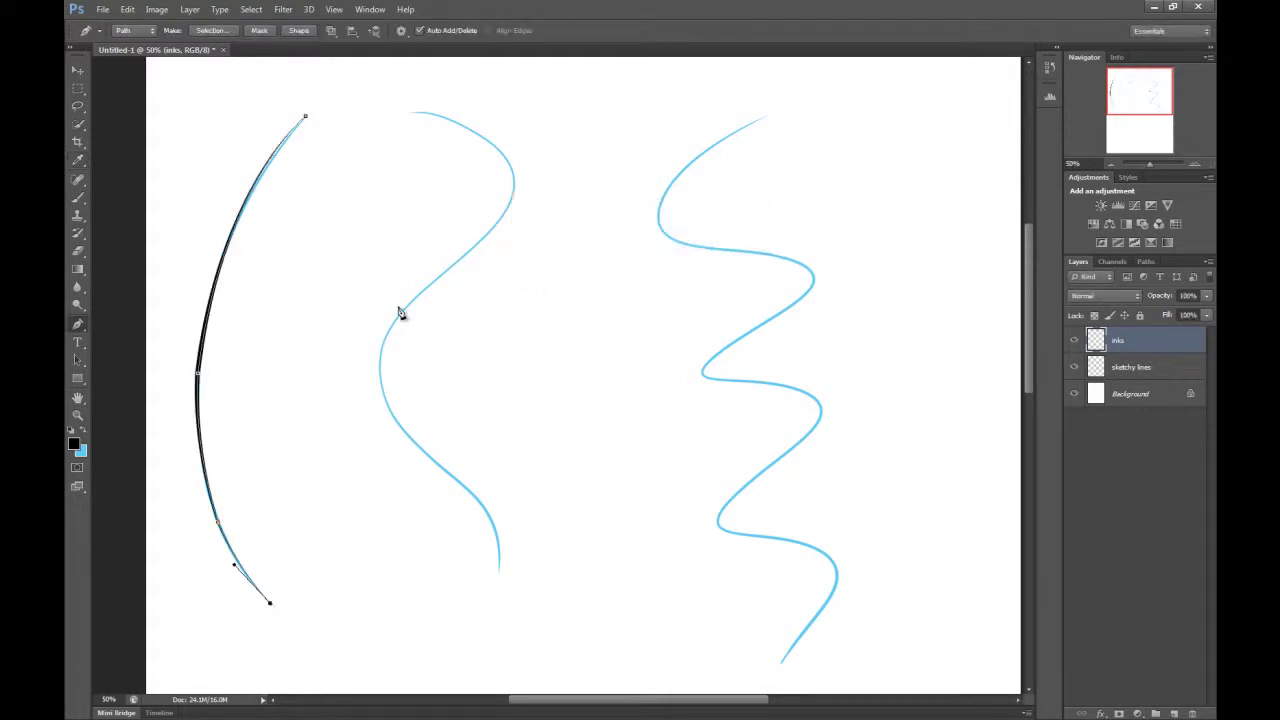
right_click(235, 328)
click(292, 354)
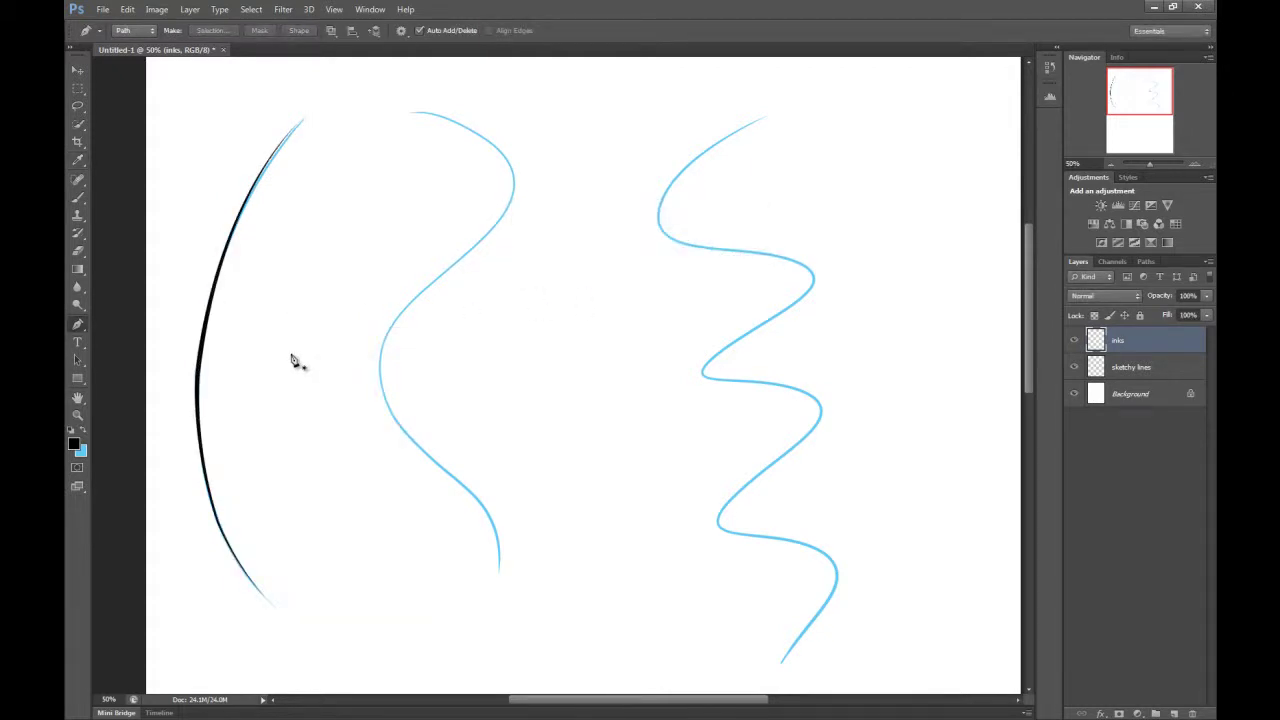
Toggle the sketchy lines and inks layers off and on to compare ink with sketch
click(1073, 368)
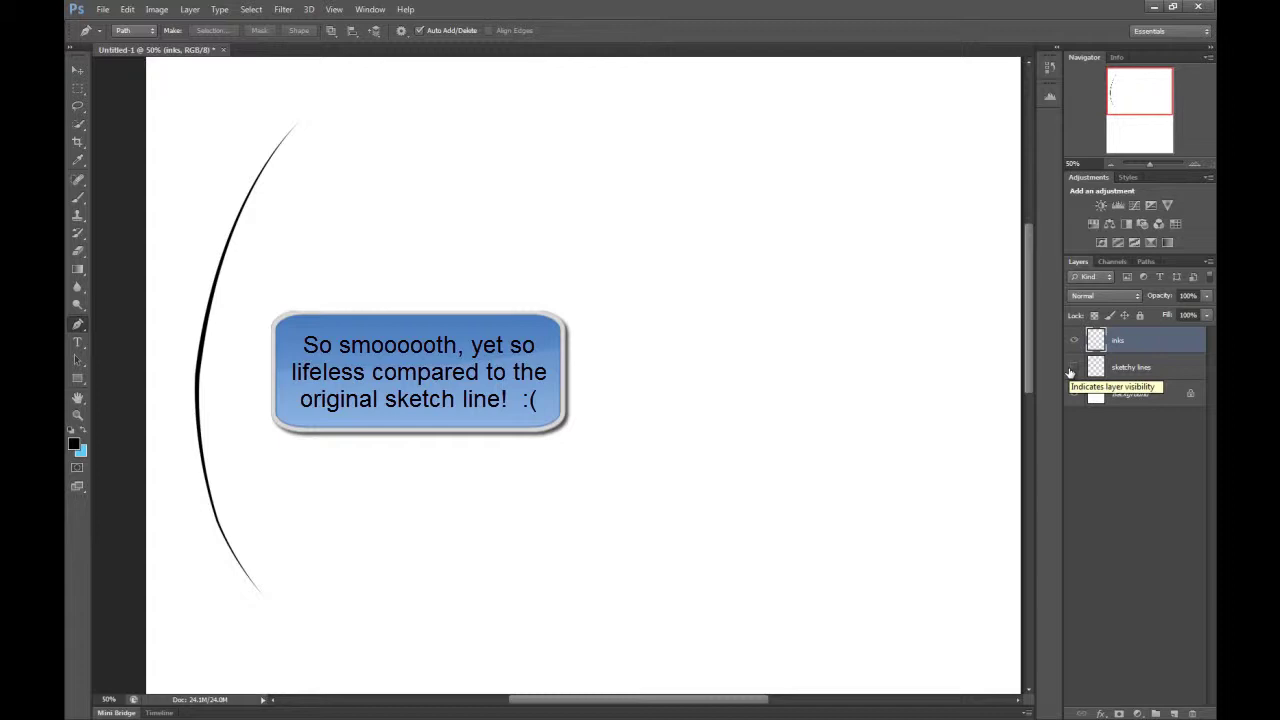
click(1071, 369)
click(1073, 343)
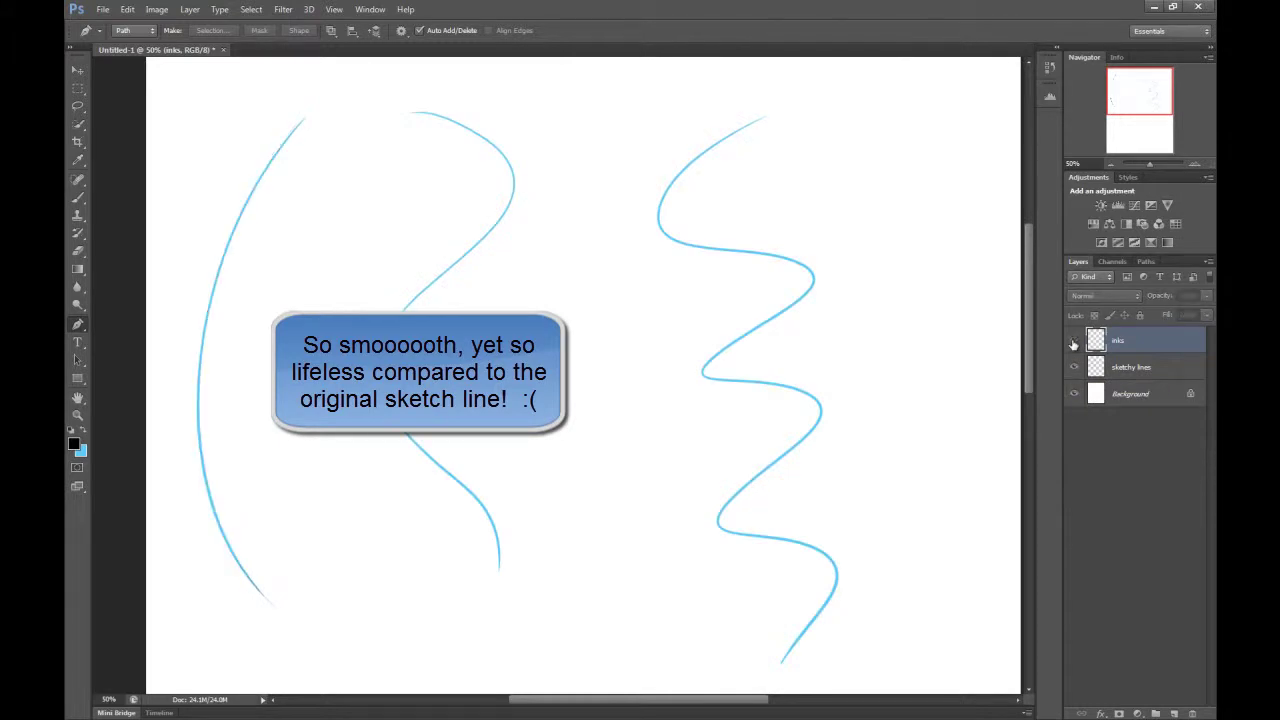
click(1073, 343)
click(1073, 343)
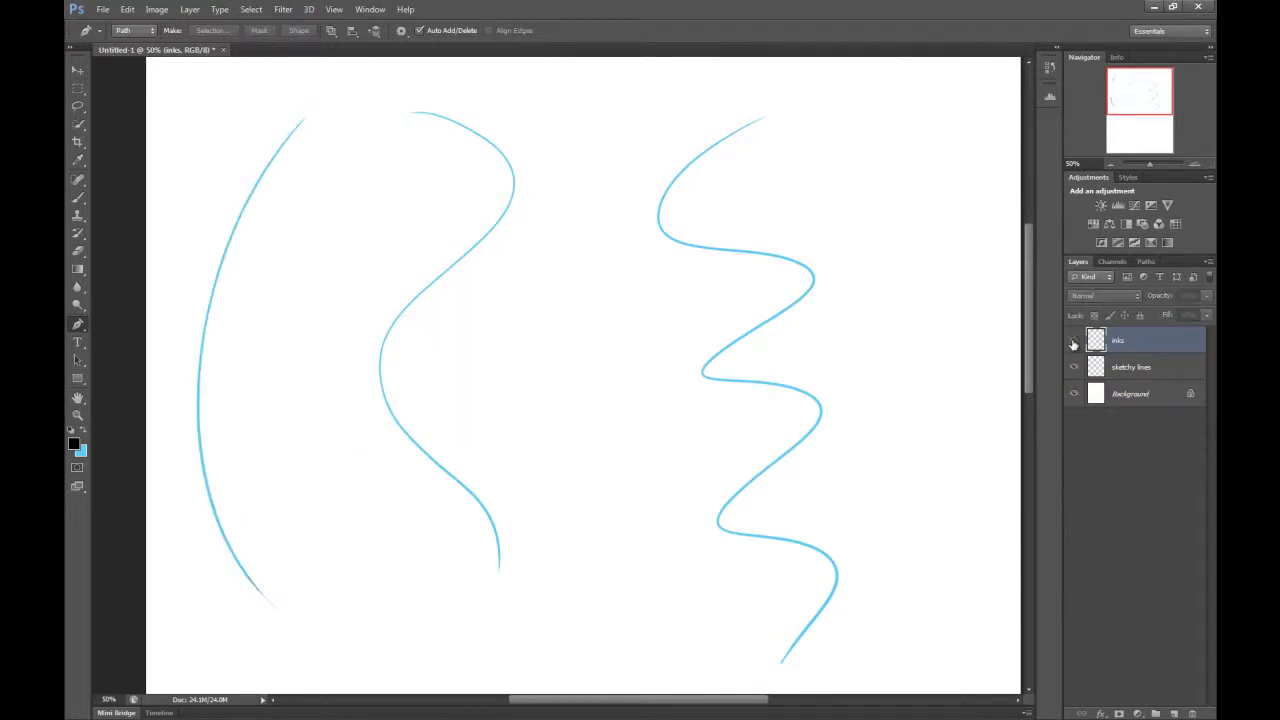
click(1073, 343)
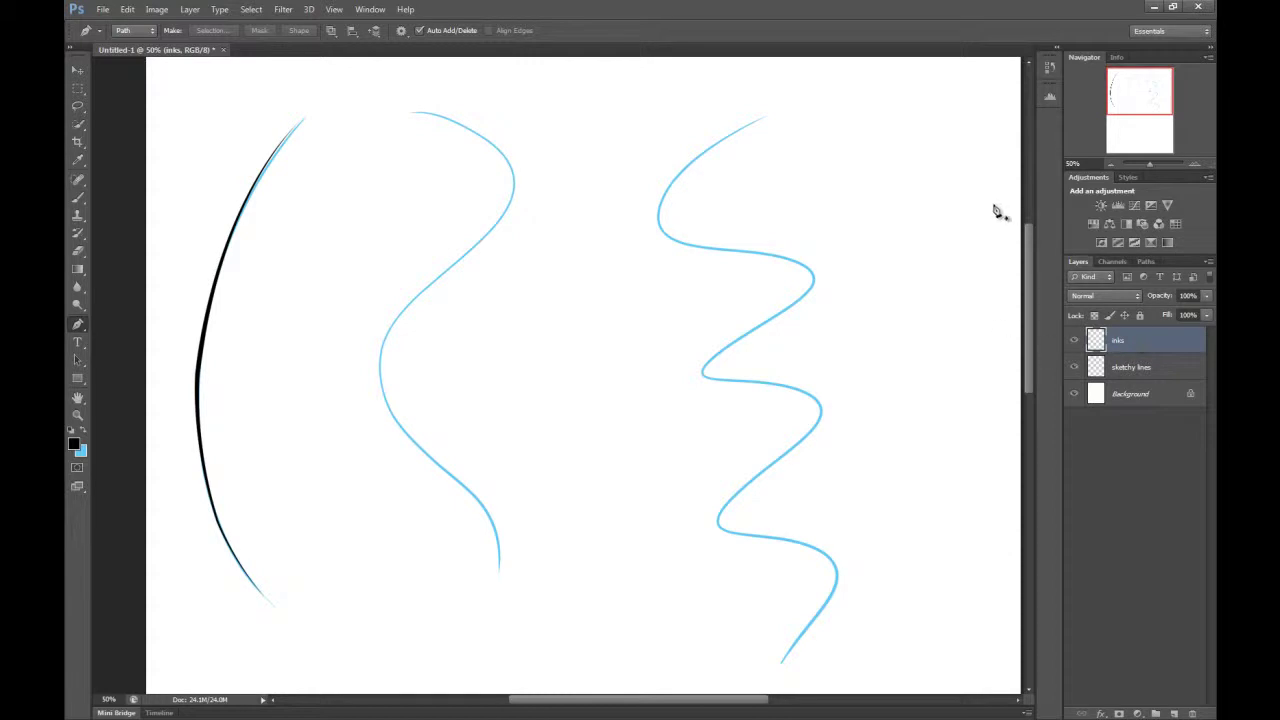
Step back to the path, stroke it without Simulate Pressure, and delete the path
key(ctrl+alt+z)
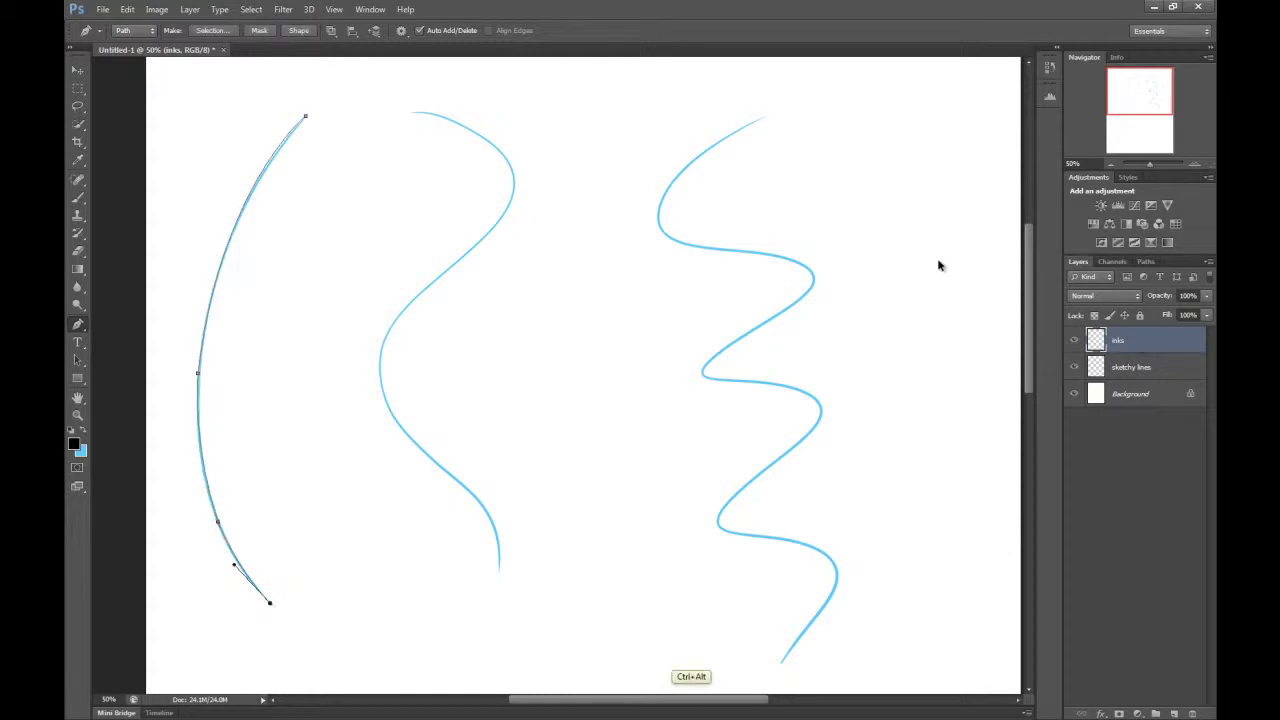
right_click(217, 317)
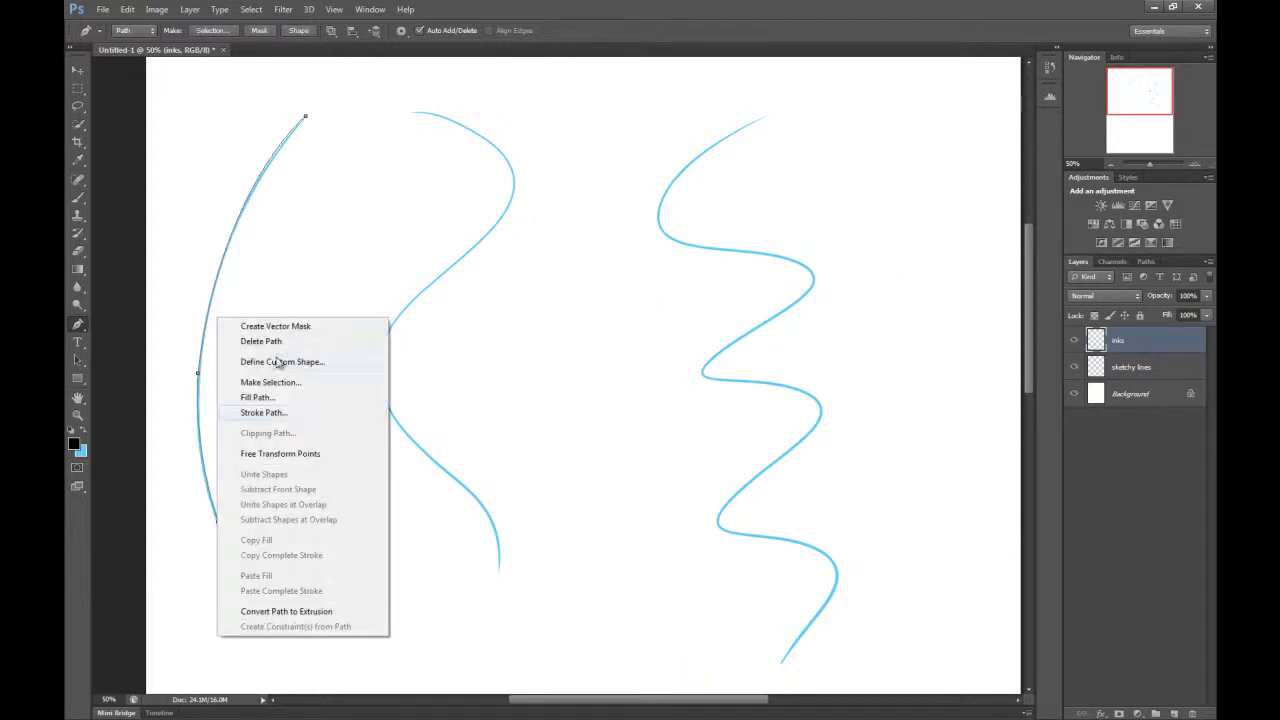
click(312, 413)
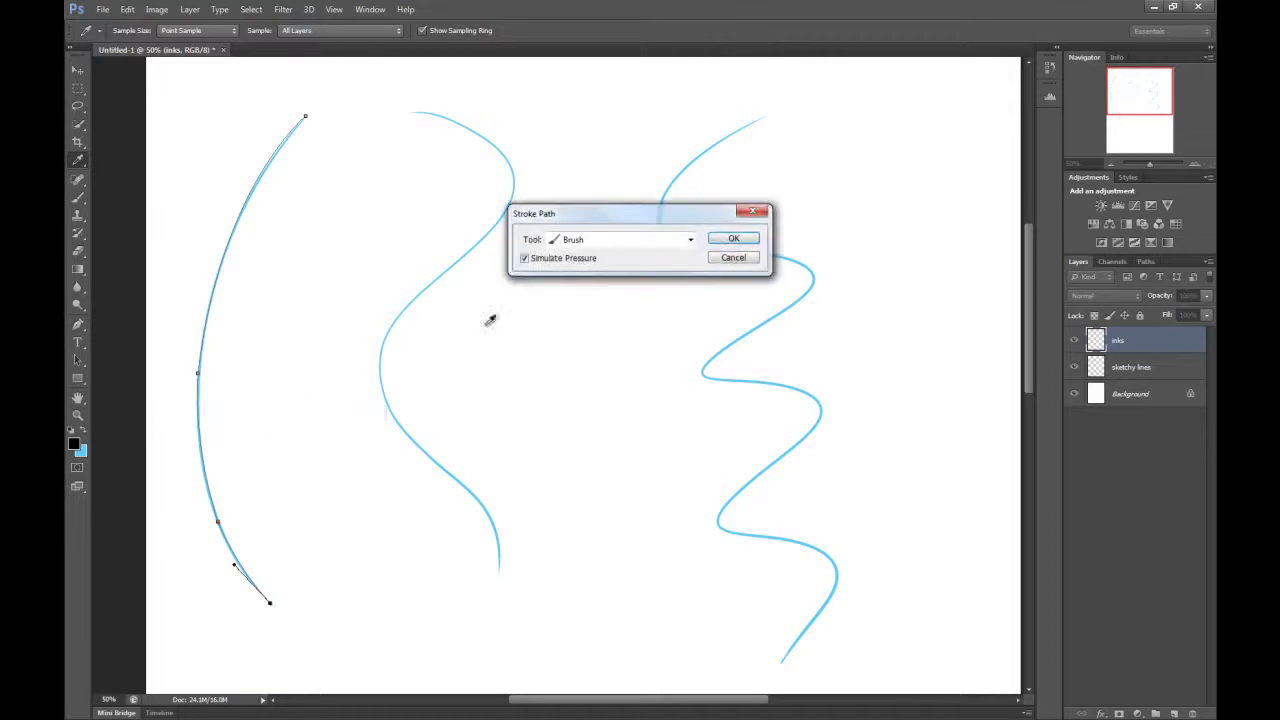
click(740, 245)
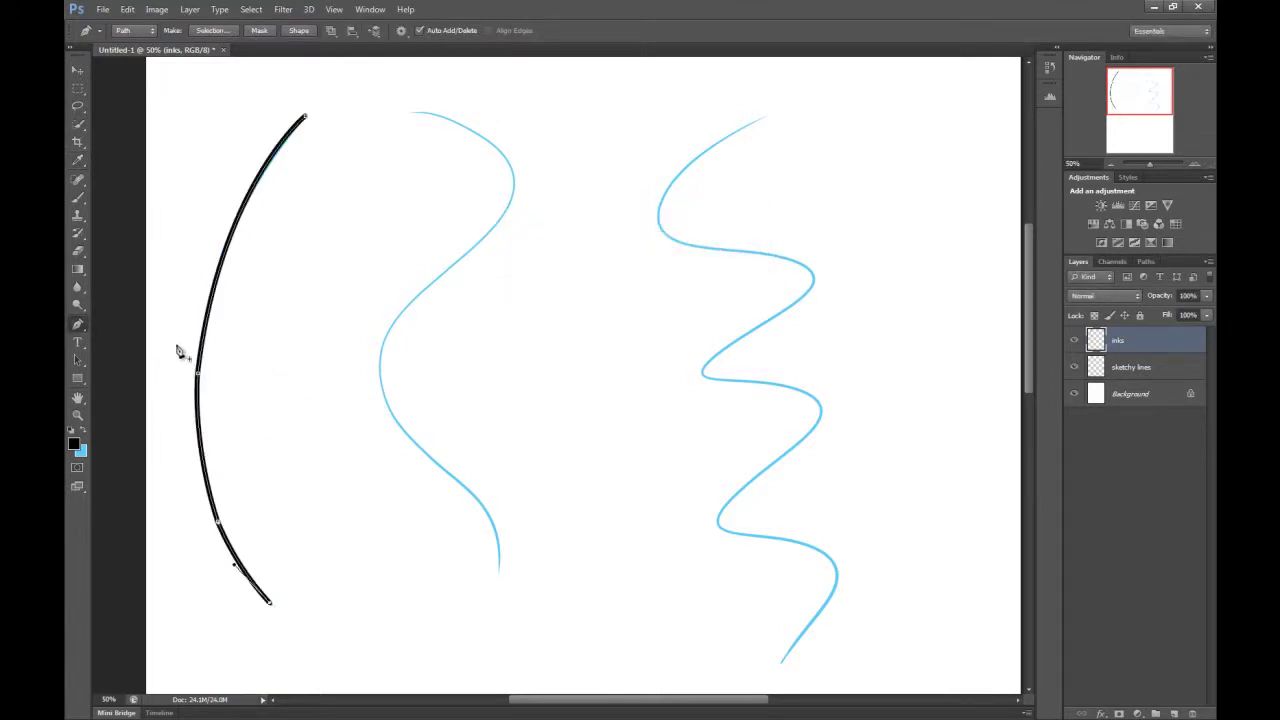
right_click(226, 340)
click(306, 363)
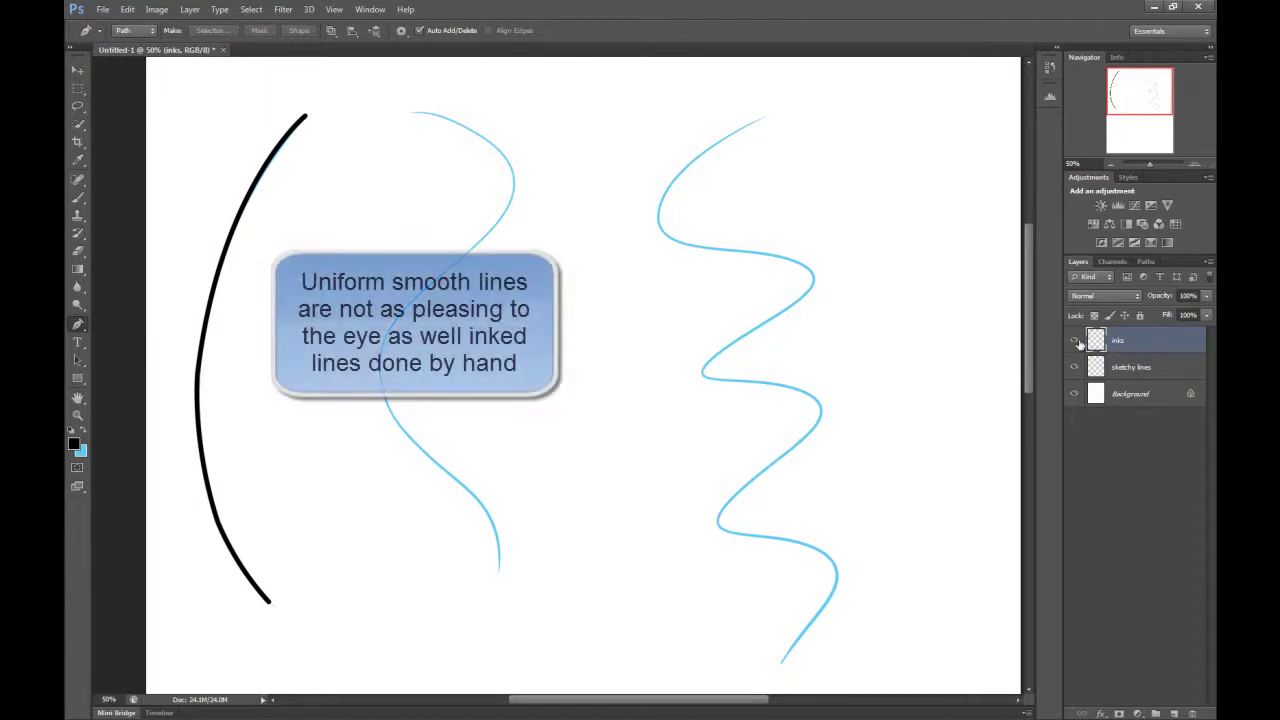
Toggle the inks layer visibility repeatedly to judge the even-width stroke
click(1075, 341)
click(1075, 341)
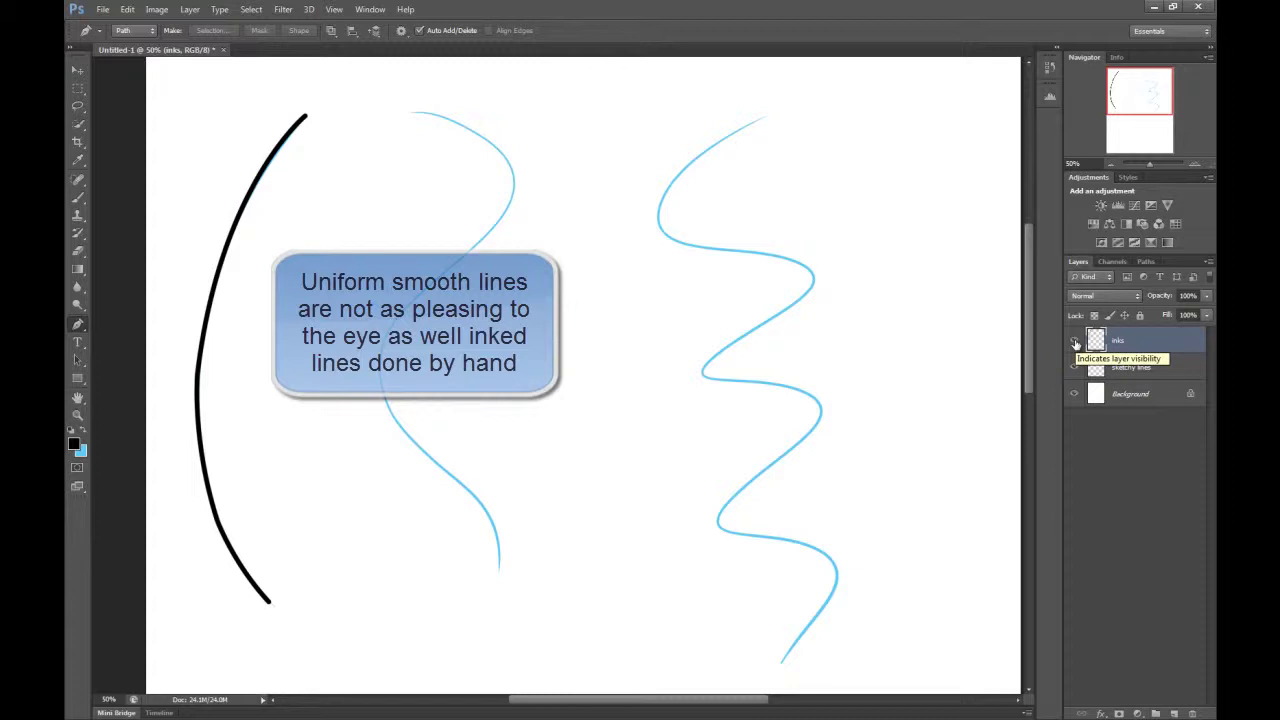
click(1075, 342)
click(1075, 342)
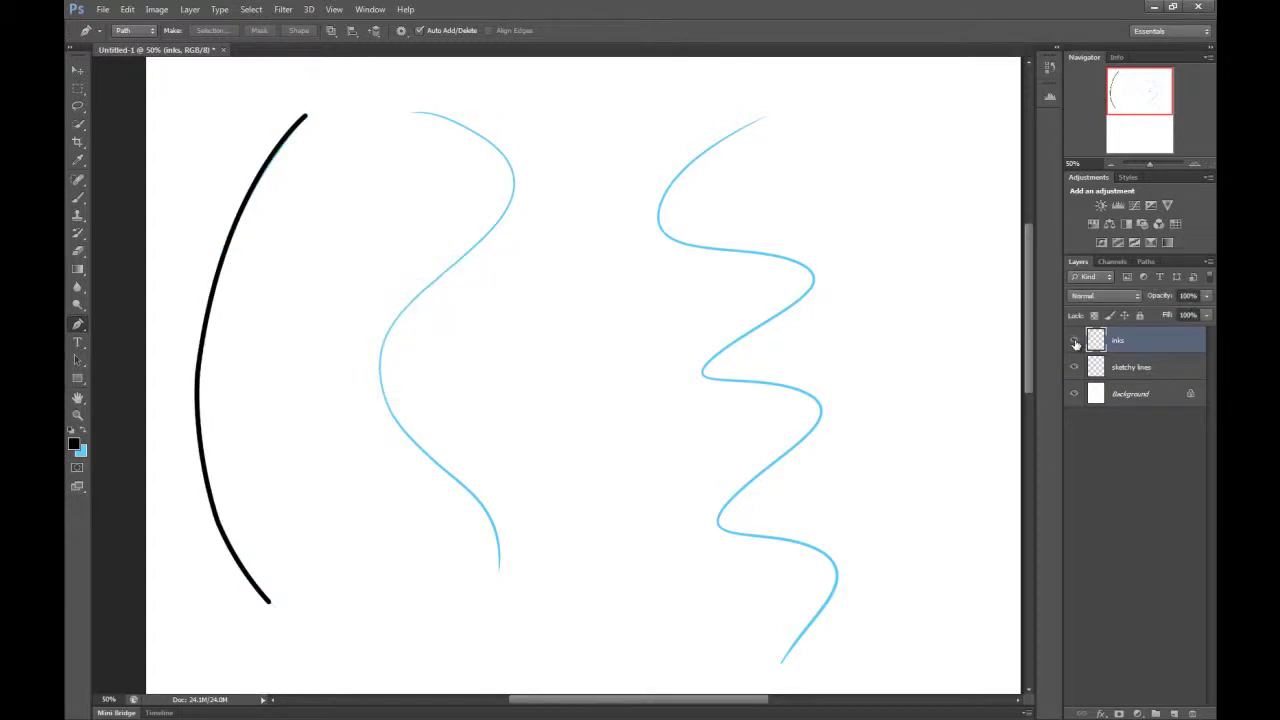
click(1075, 342)
click(1075, 342)
Select all, delete the ink from the inks layer, and deselect
key(ctrl+a)
key(Delete)
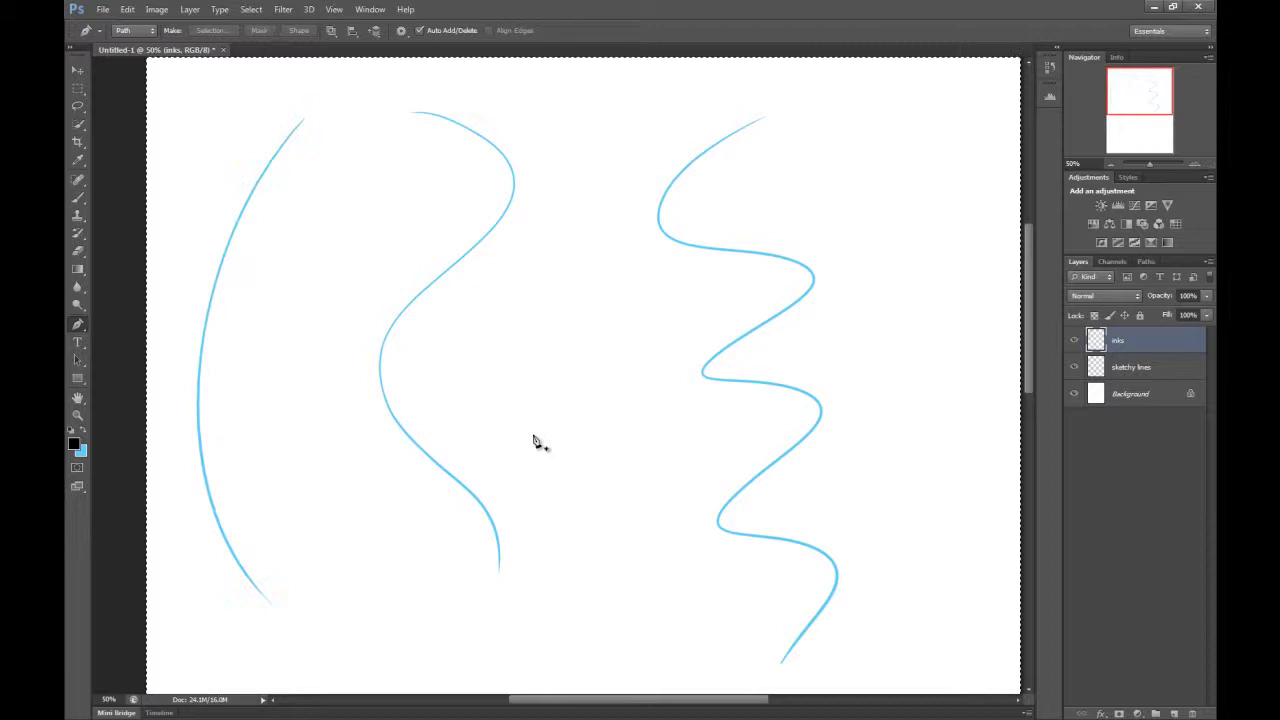
key(ctrl+d)
Trace the left blue curve with a three-anchor pen path
click(303, 118)
click(199, 371)
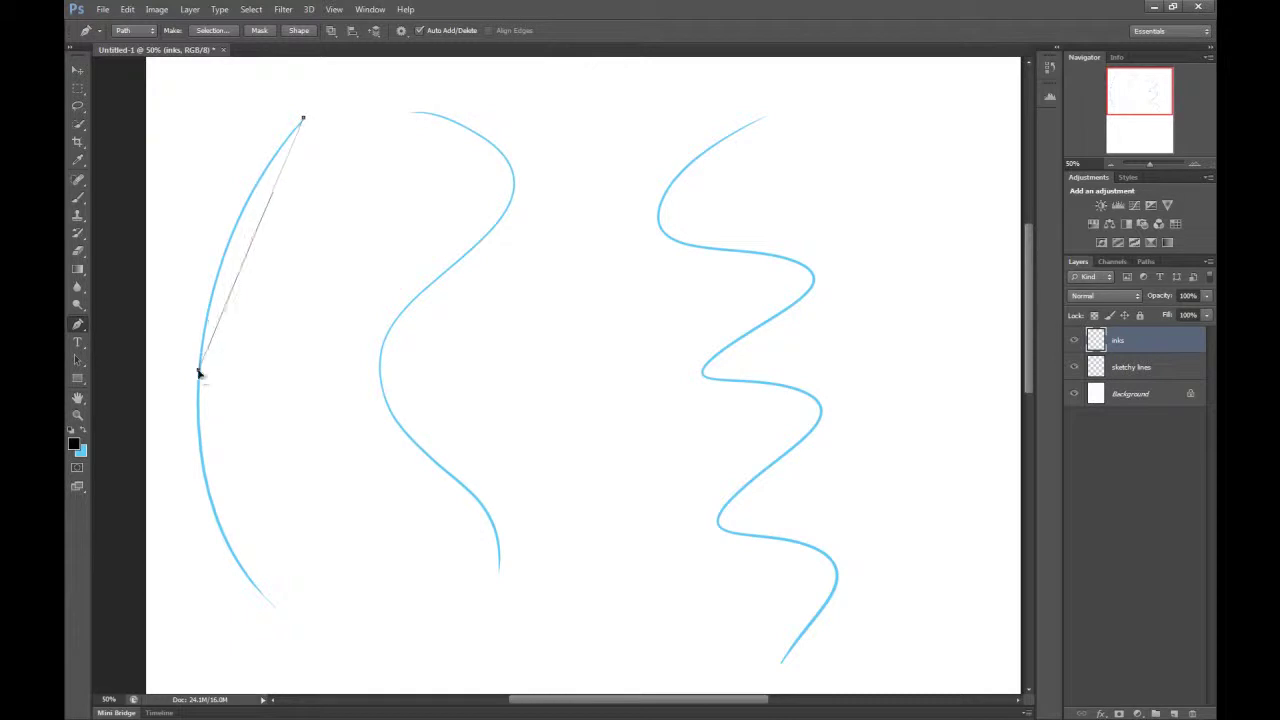
drag(199, 371, 195, 412)
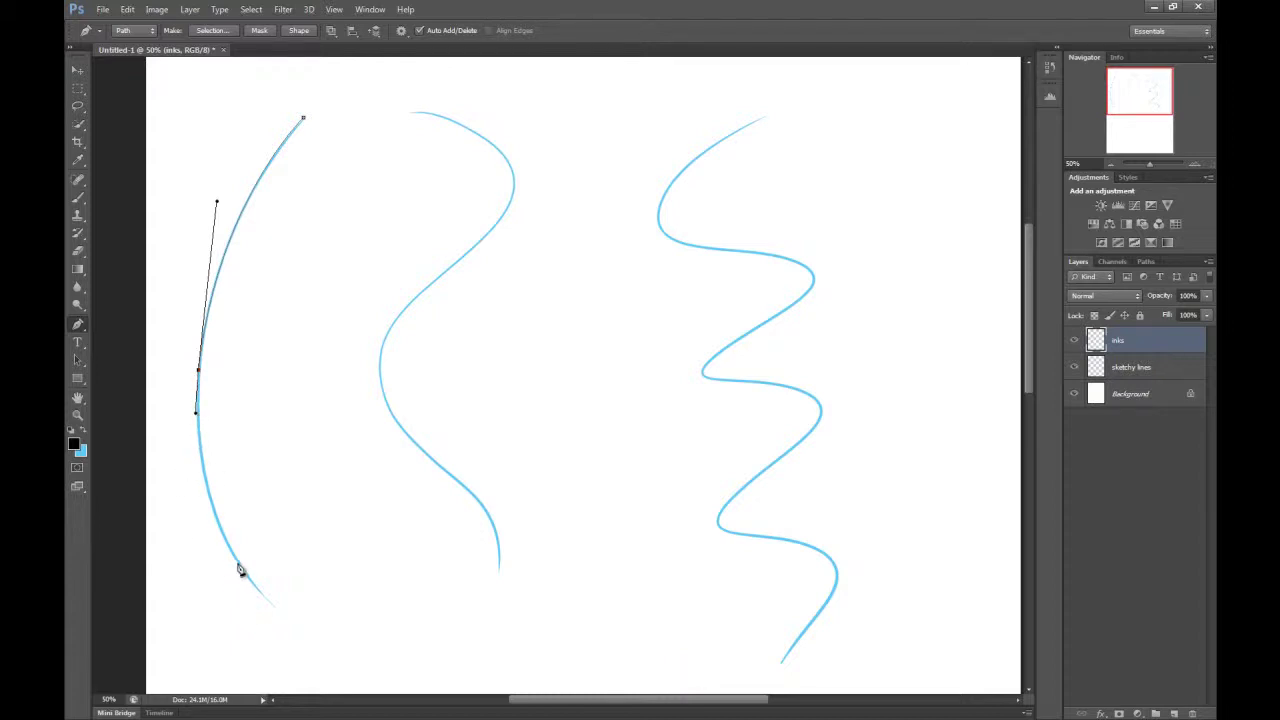
drag(260, 593, 328, 667)
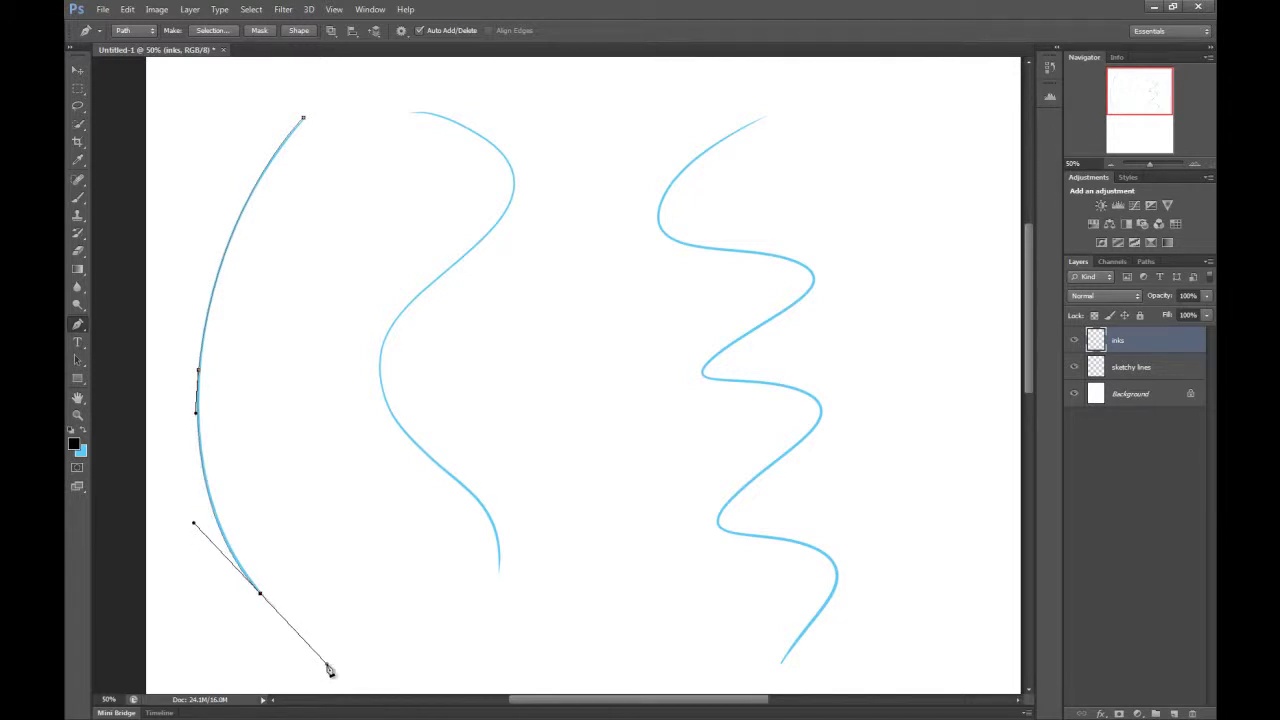
Stroke the path in black with Simulate Pressure, then delete the path
right_click(221, 478)
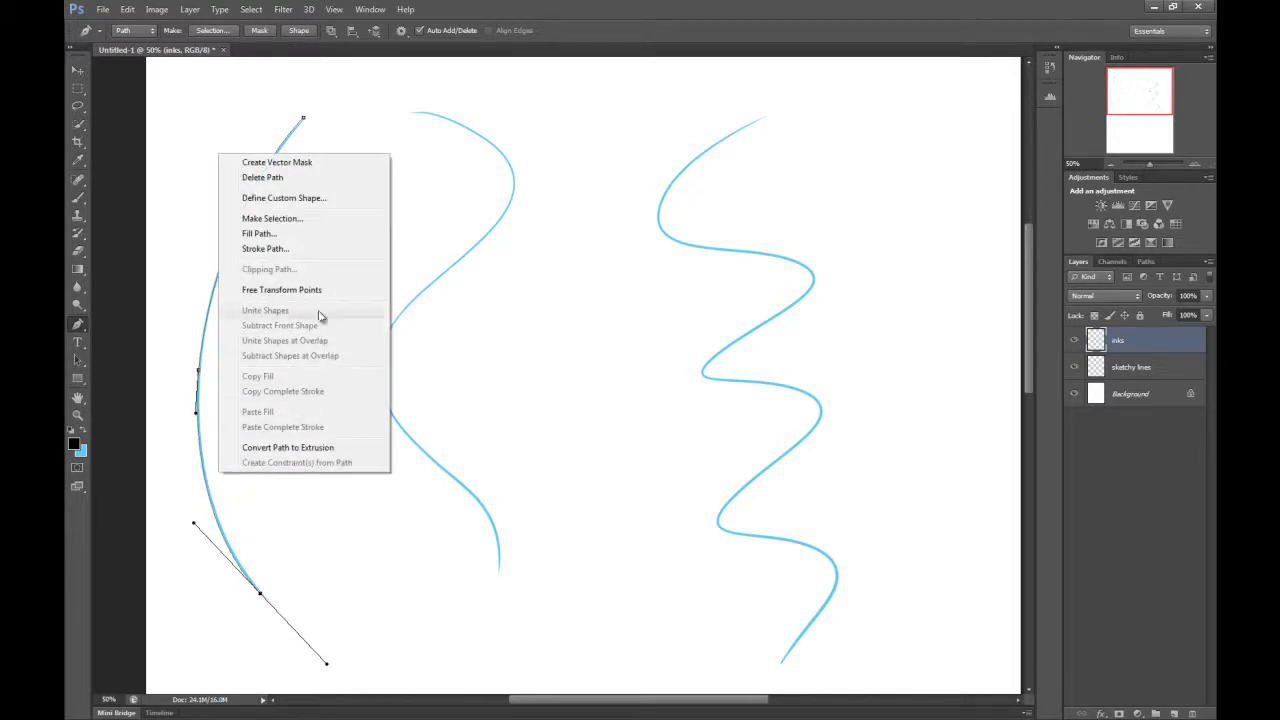
click(323, 249)
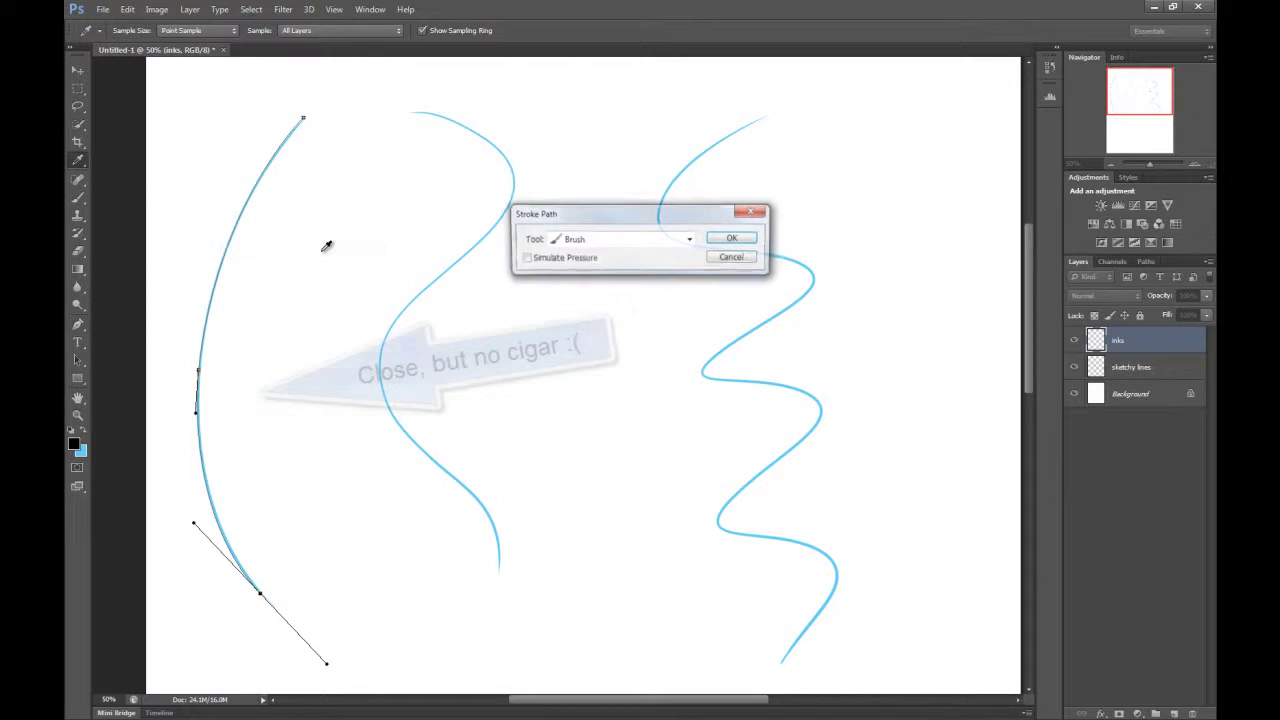
click(590, 260)
click(735, 239)
right_click(258, 364)
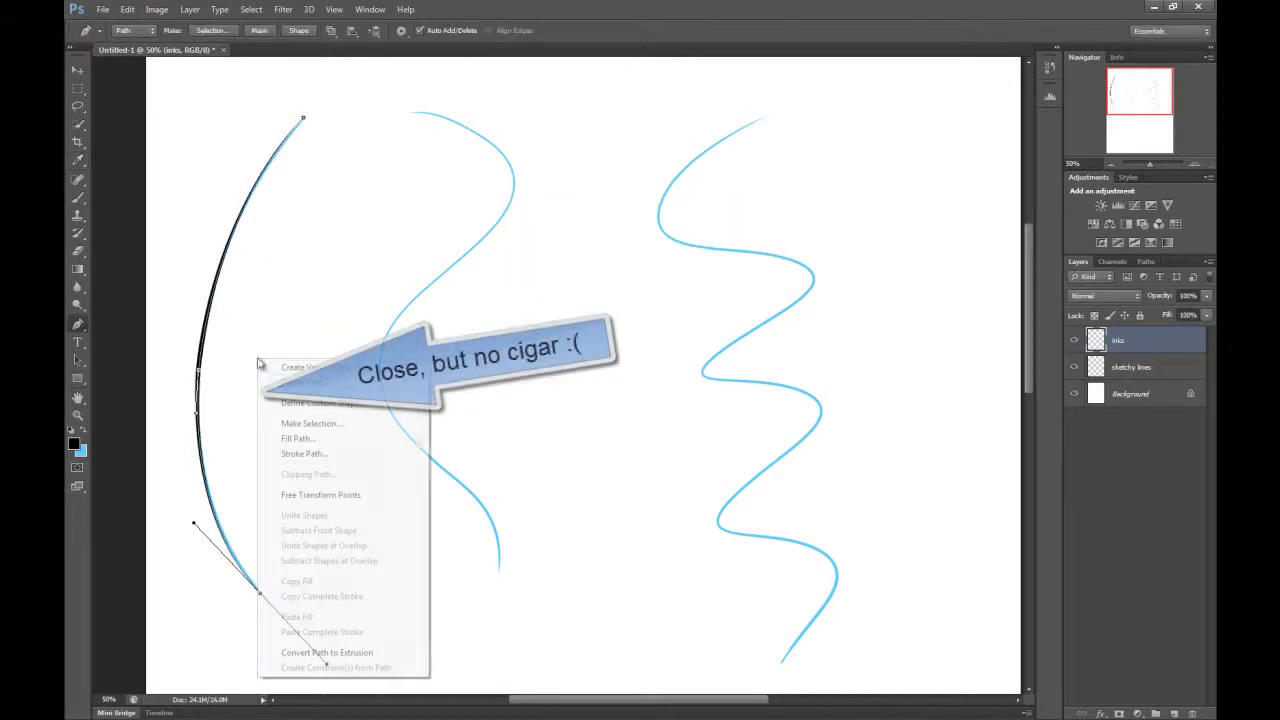
click(355, 385)
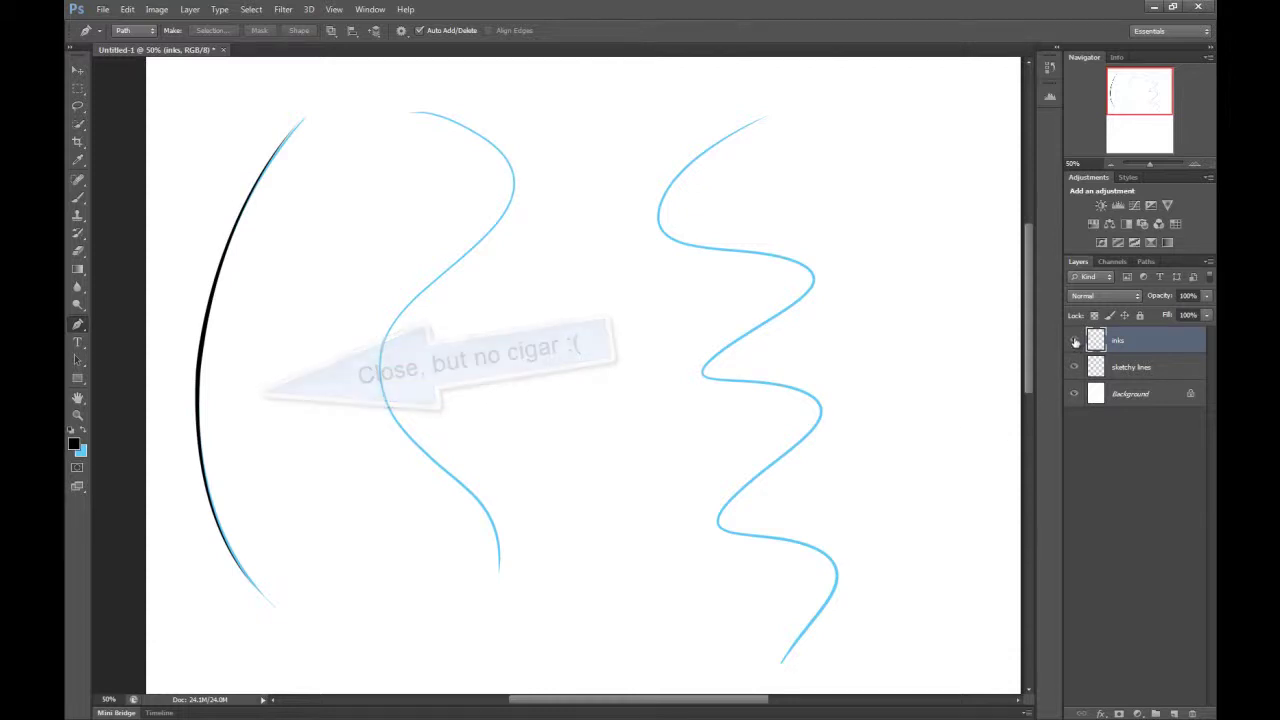
Toggle the sketchy lines and inks layers off and on to compare the result
click(1073, 369)
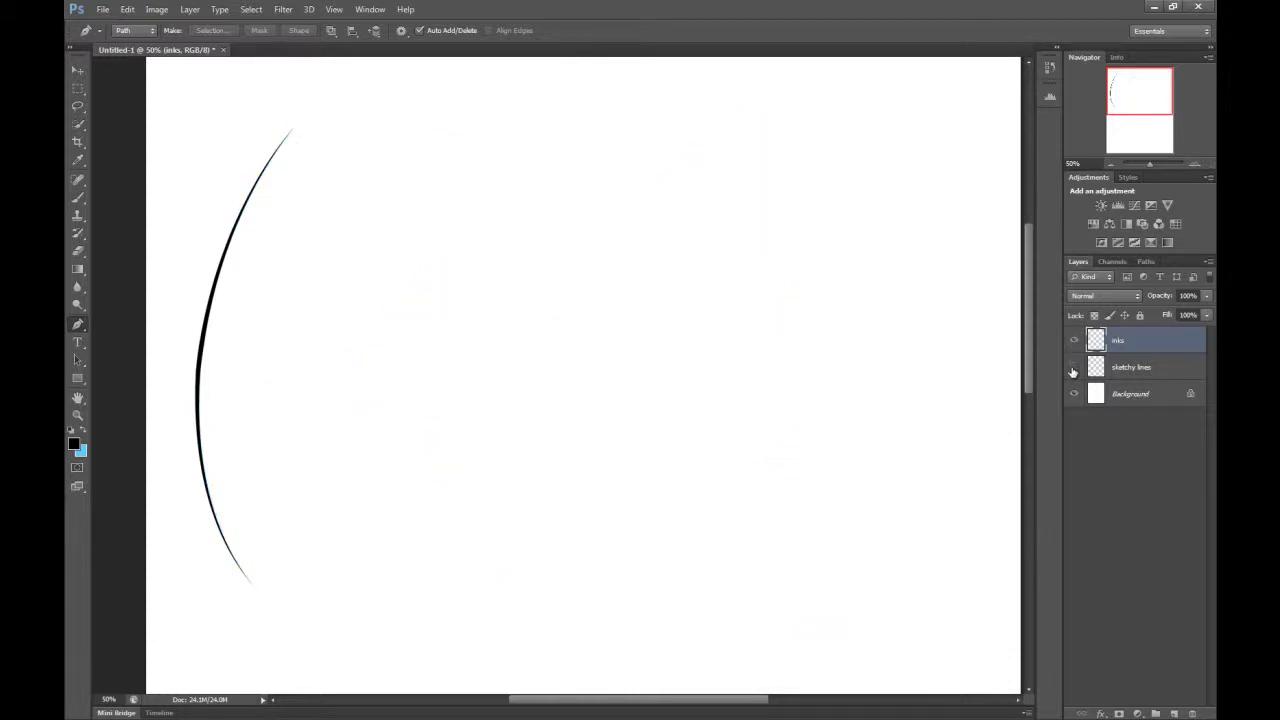
click(1073, 369)
click(1075, 341)
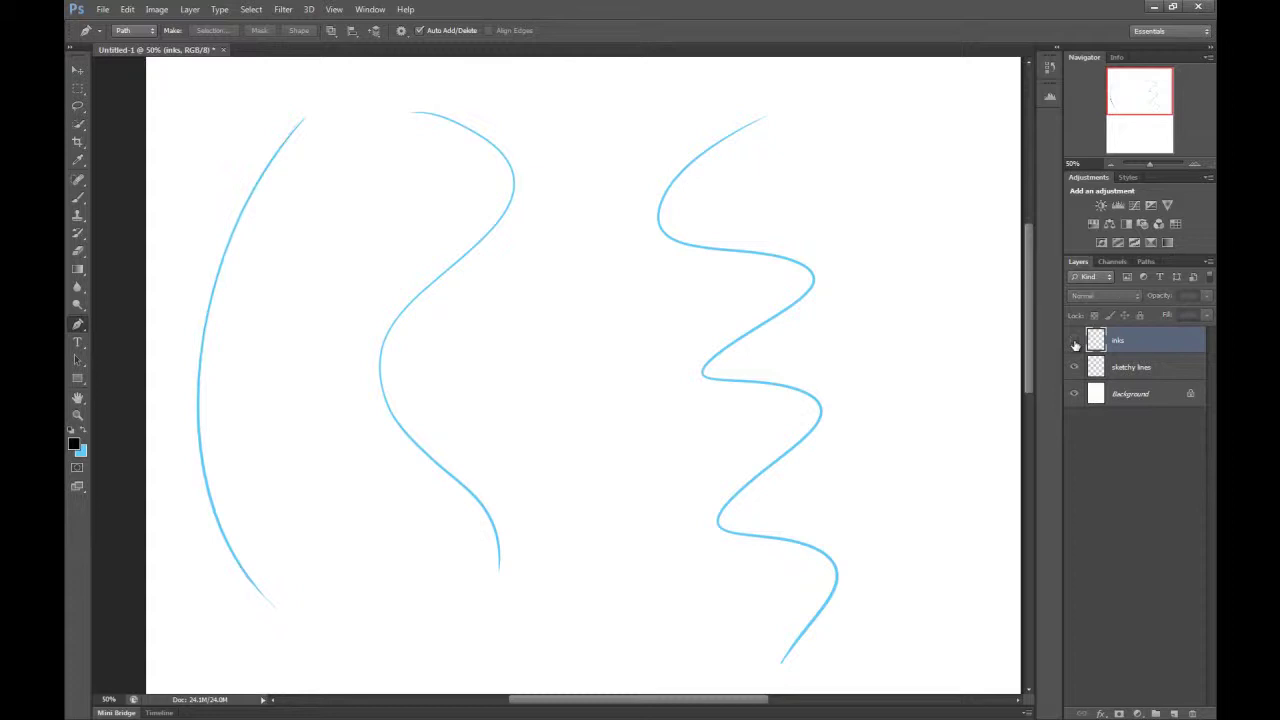
click(1075, 341)
click(1075, 341)
click(1075, 341)
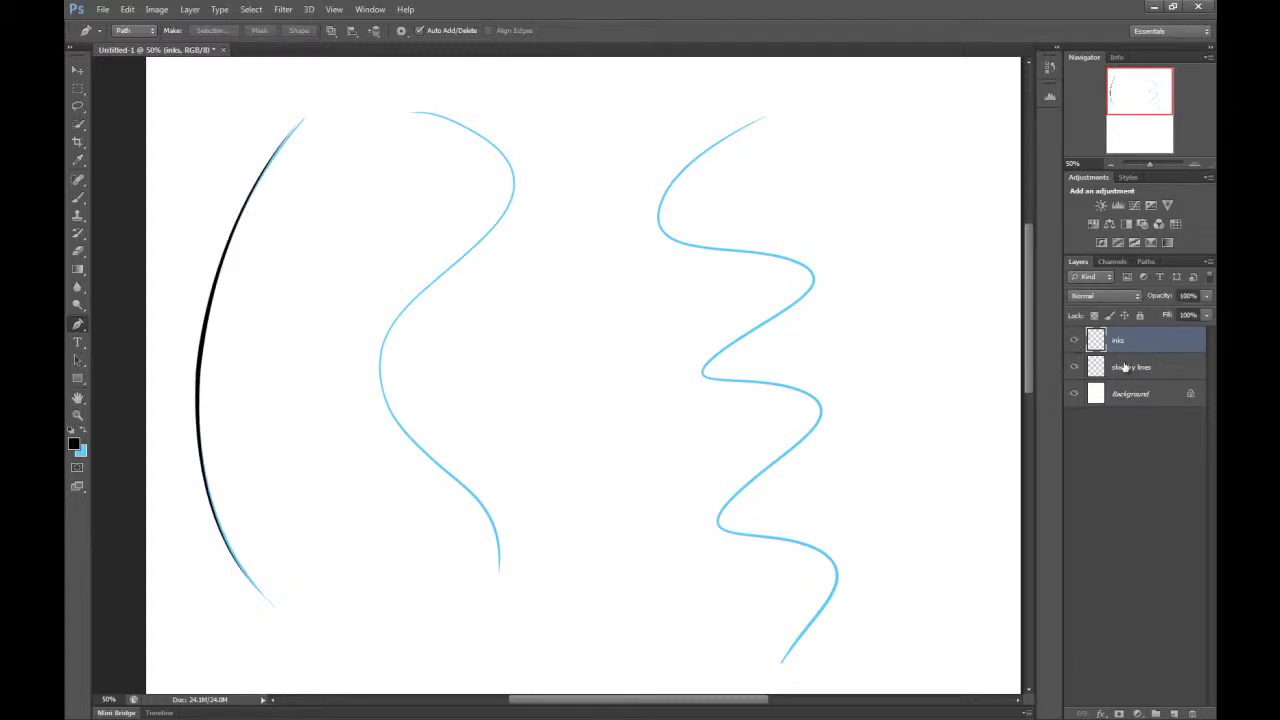
Pen-trace the upper bends of the middle blue curve, undoing a misplaced anchor
click(411, 112)
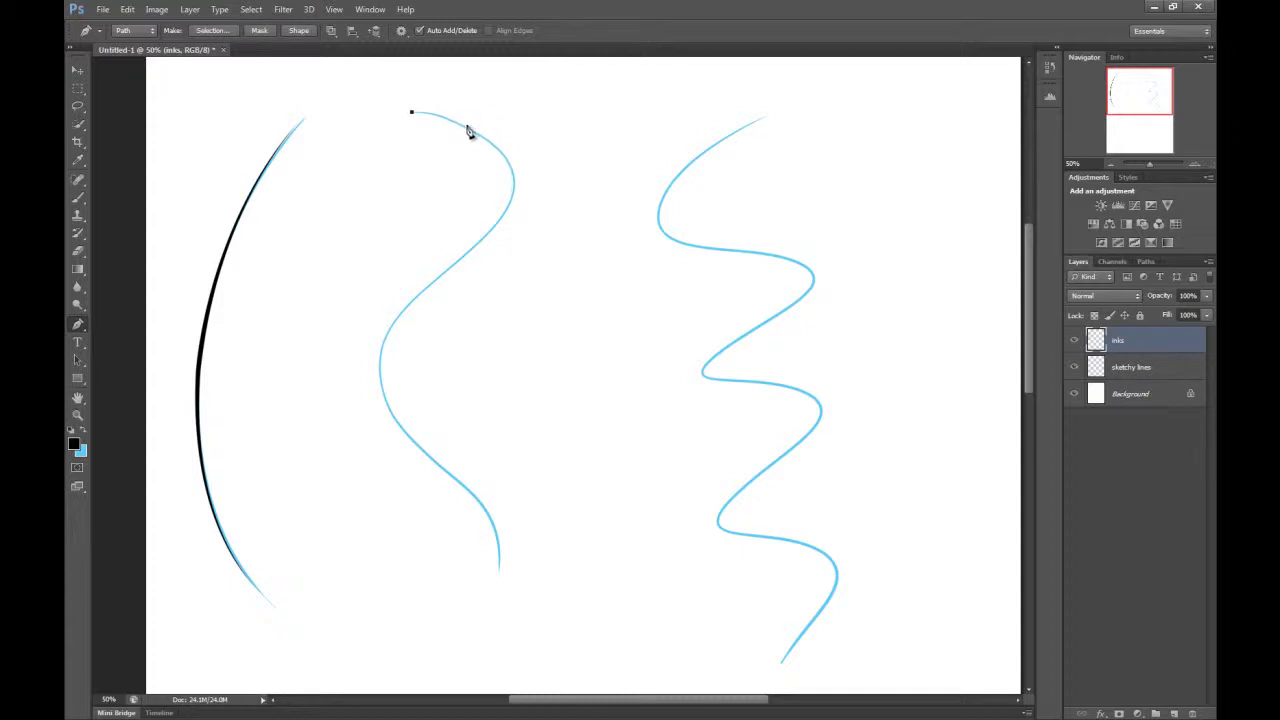
drag(467, 128, 481, 141)
key(alt)
drag(513, 177, 500, 224)
key(alt)
key(ctrl+z)
drag(501, 216, 481, 241)
alt+click(500, 218)
Continue the pen path down the middle curve's lower bends to its bottom tip
mouse_move(417, 298)
mouse_down()
mouse_move(354, 329)
mouse_move(371, 337)
mouse_move(409, 309)
mouse_up()
mouse_move(380, 378)
mouse_down()
mouse_move(388, 433)
mouse_move(383, 392)
mouse_up()
drag(409, 438, 427, 457)
click(470, 491)
key(ctrl+z)
click(463, 486)
drag(495, 531, 501, 563)
key(alt)
key(alt)
drag(498, 571, 498, 588)
Stroke the middle curve's path in black and delete the path
right_click(456, 433)
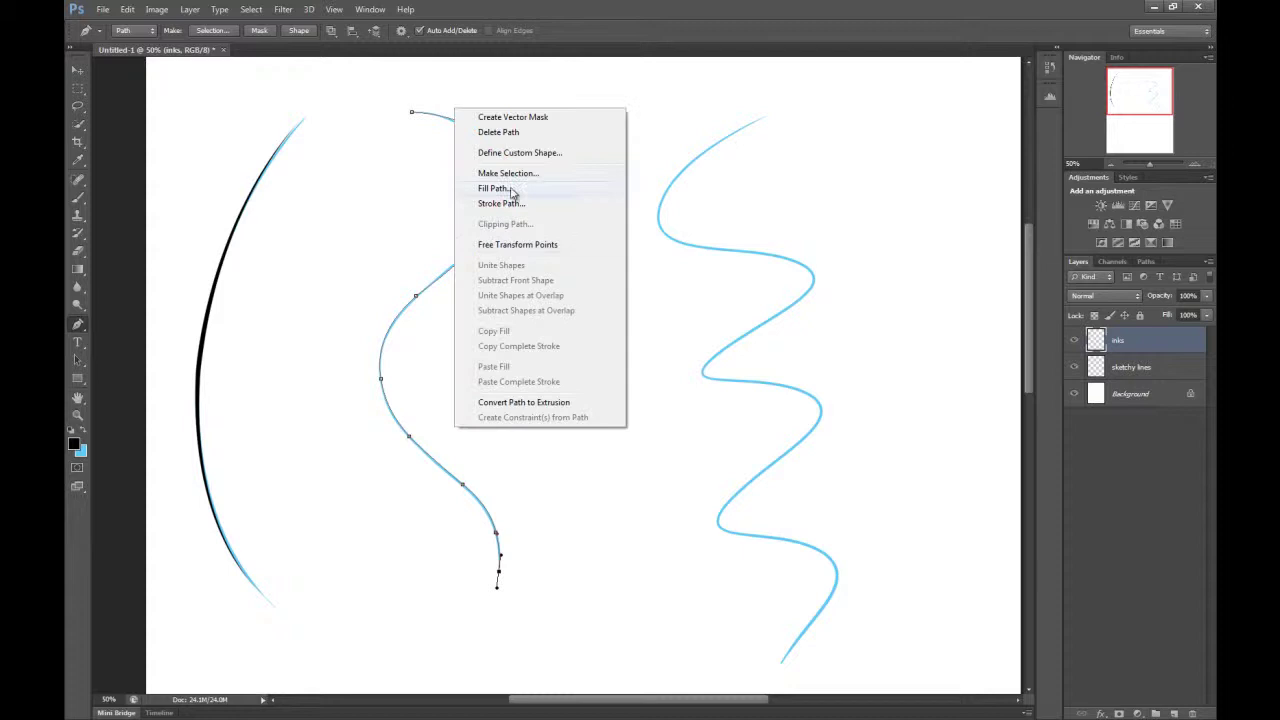
click(515, 203)
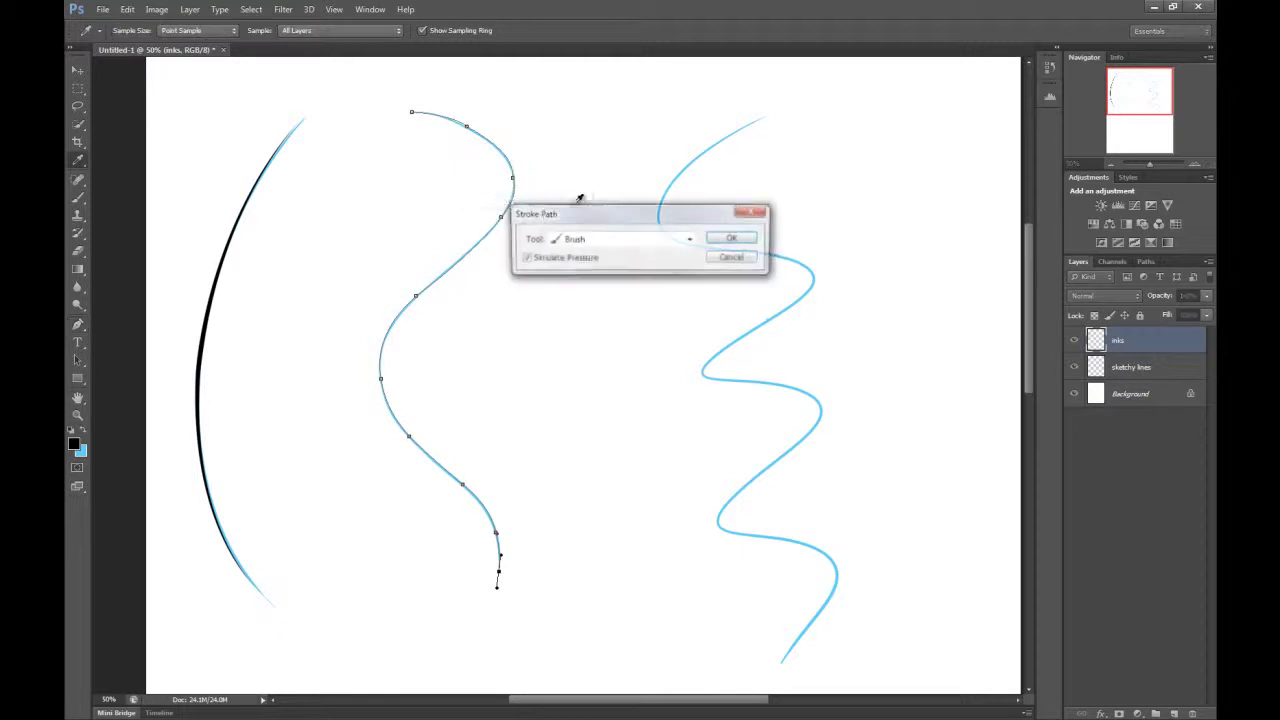
click(735, 240)
right_click(436, 316)
click(472, 339)
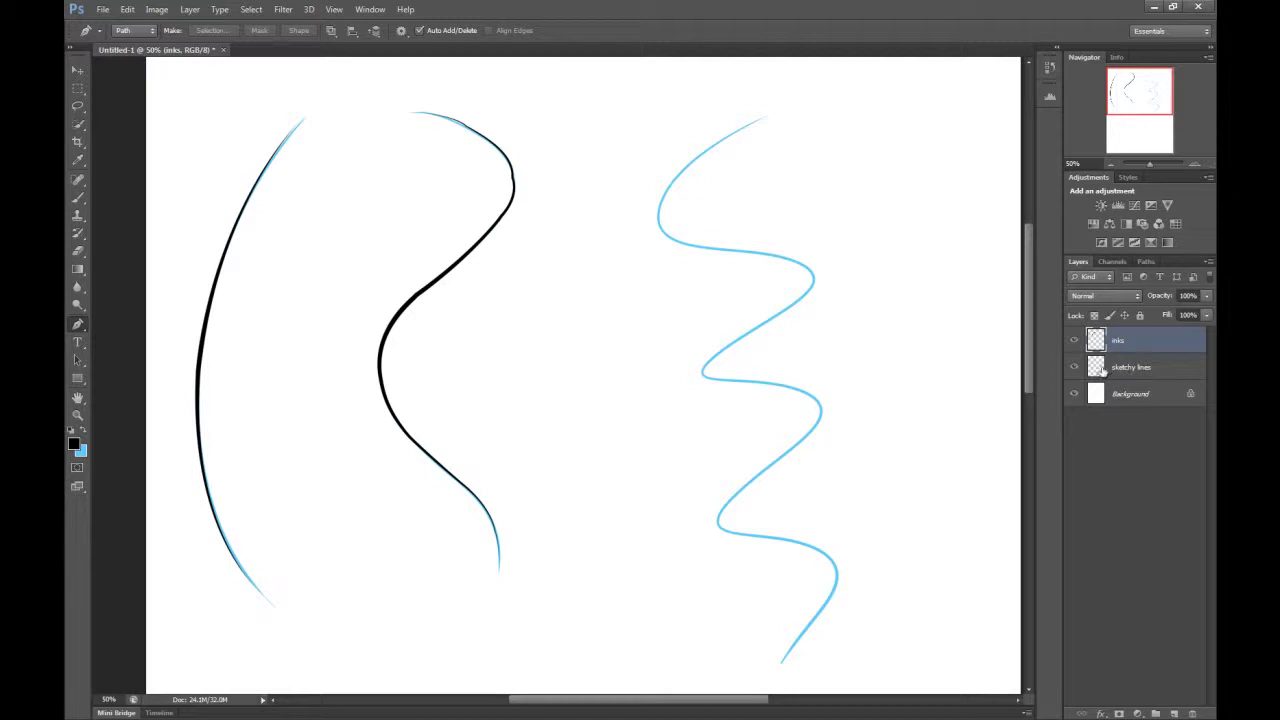
Hide and reshow the sketchy lines and inks layers to compare them
click(1074, 368)
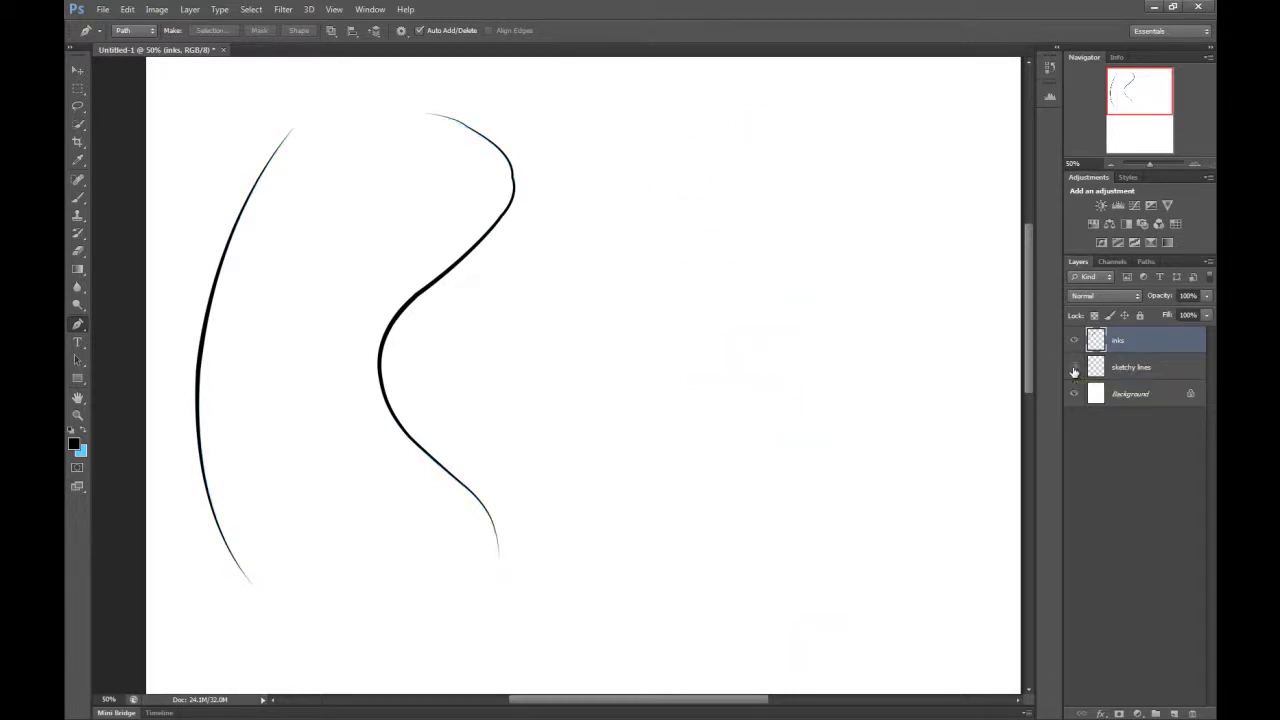
click(1074, 368)
click(1073, 345)
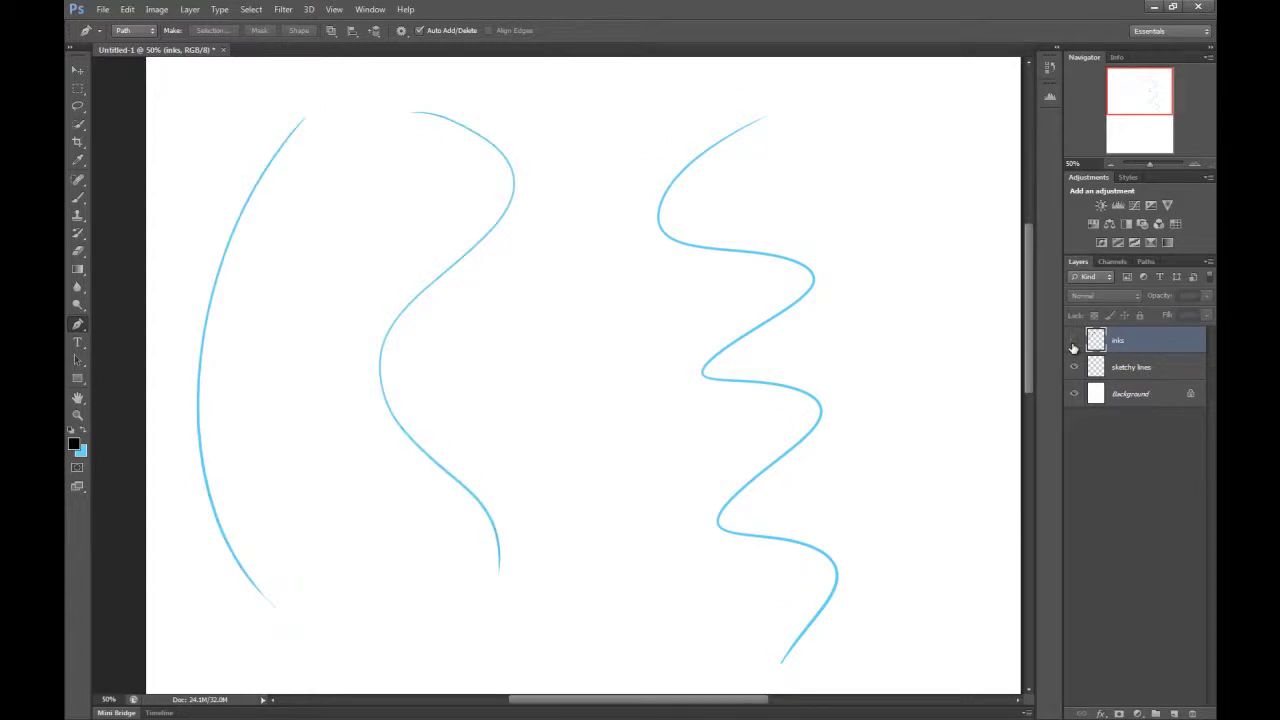
click(1073, 345)
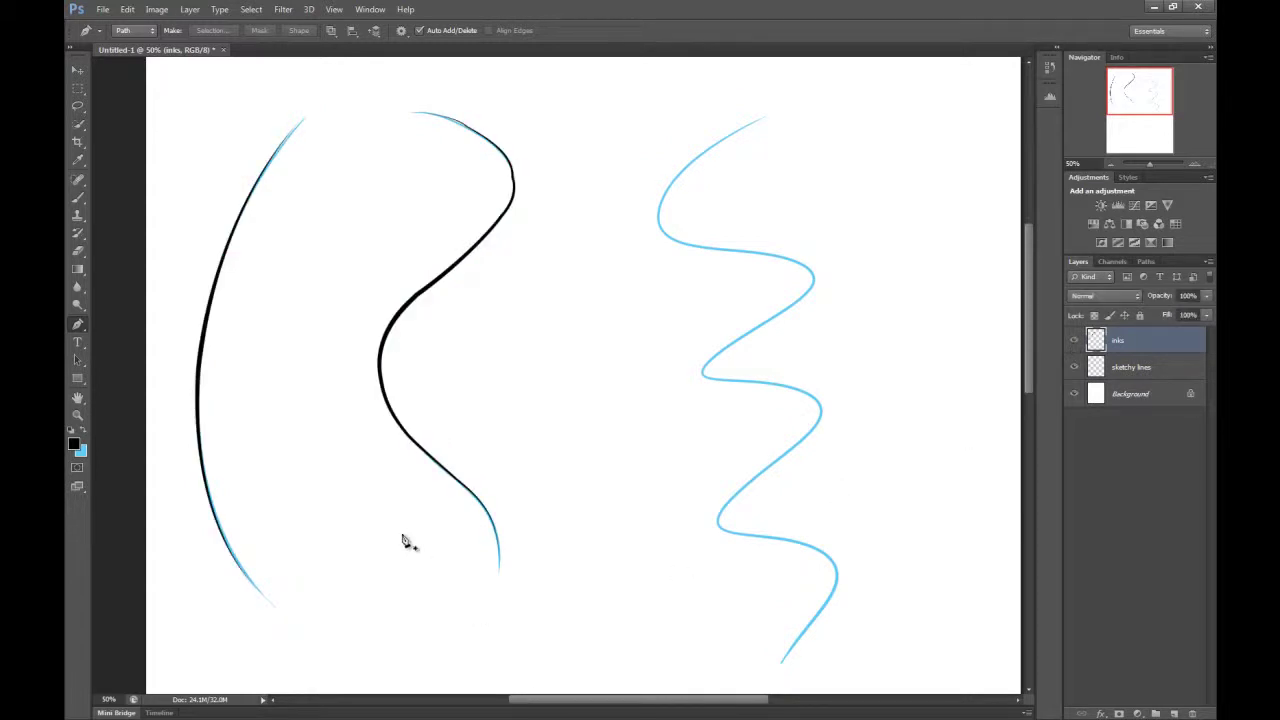
Switch to Paint Tool SAI, choose Sweet B at size 14, and target the inks layer
key(alt+Tab)
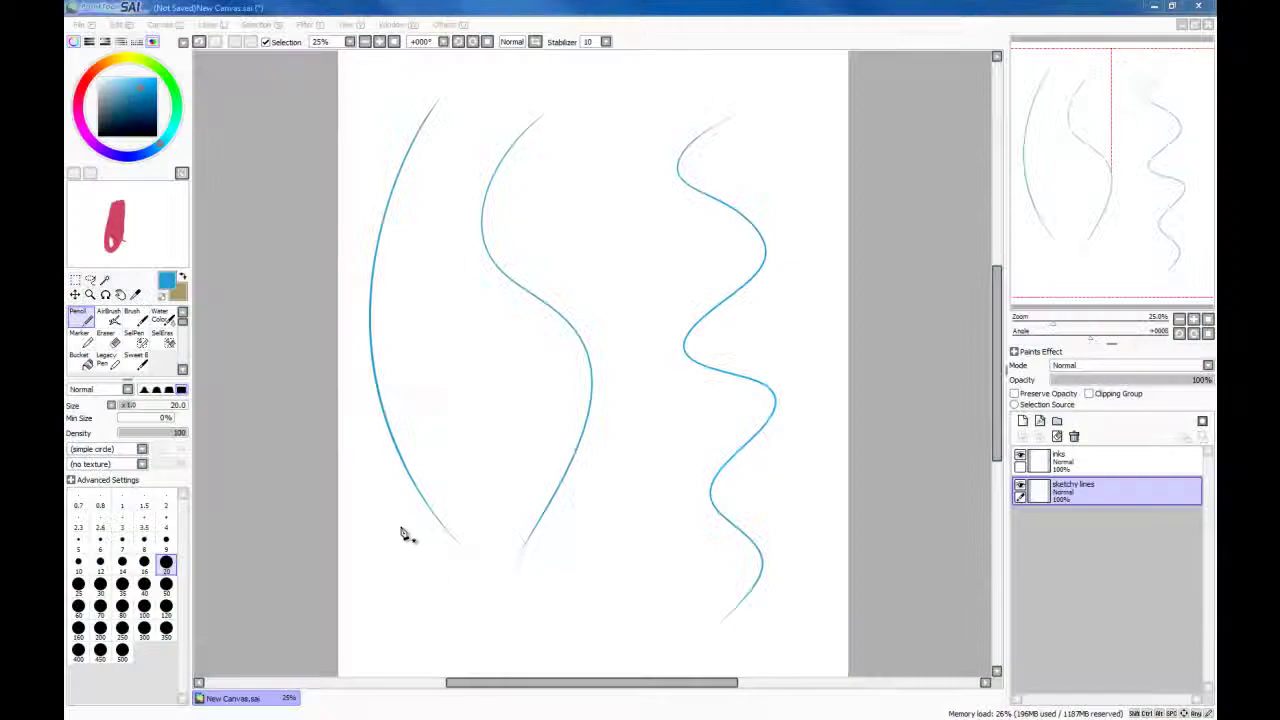
key(alt+Tab)
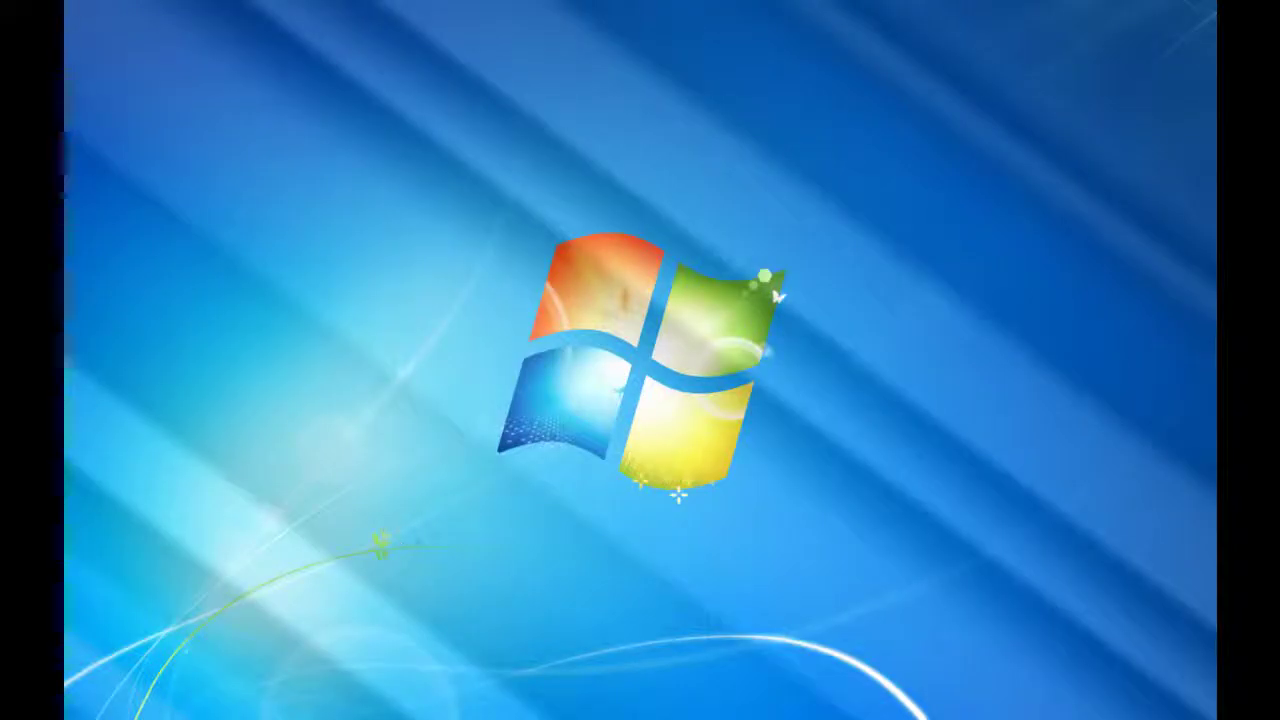
key(alt+shift+Tab)
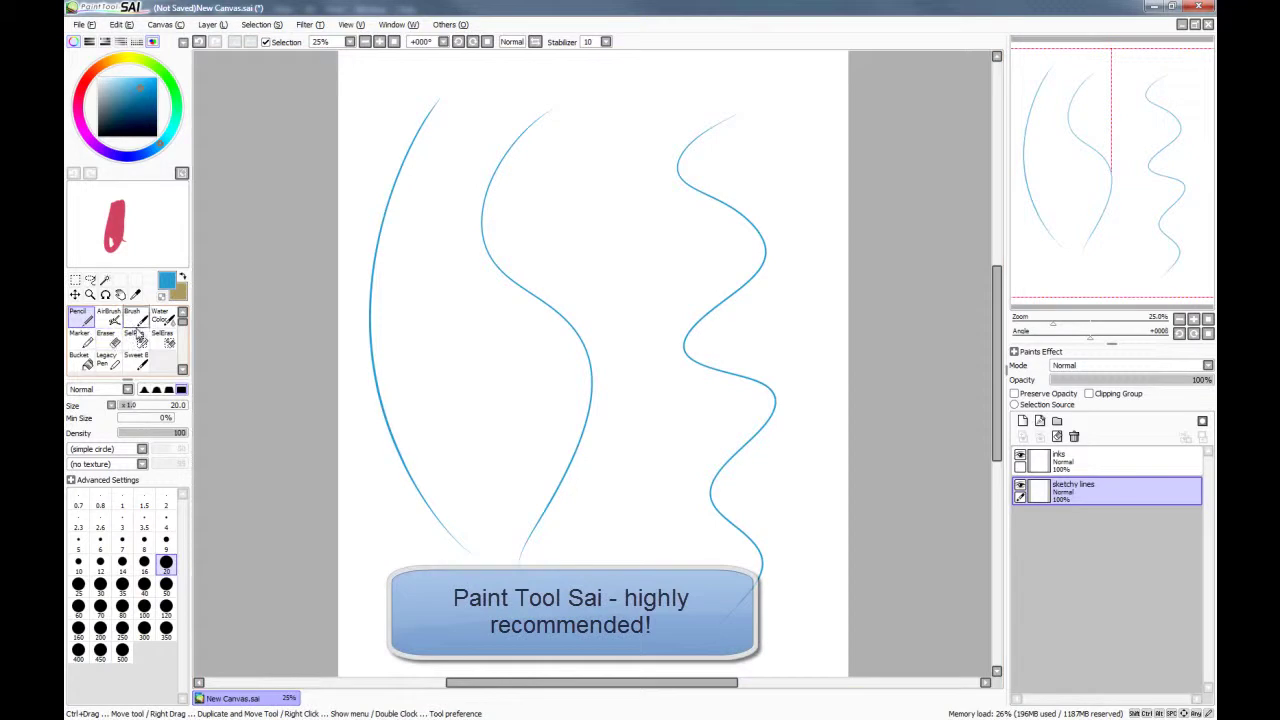
click(137, 360)
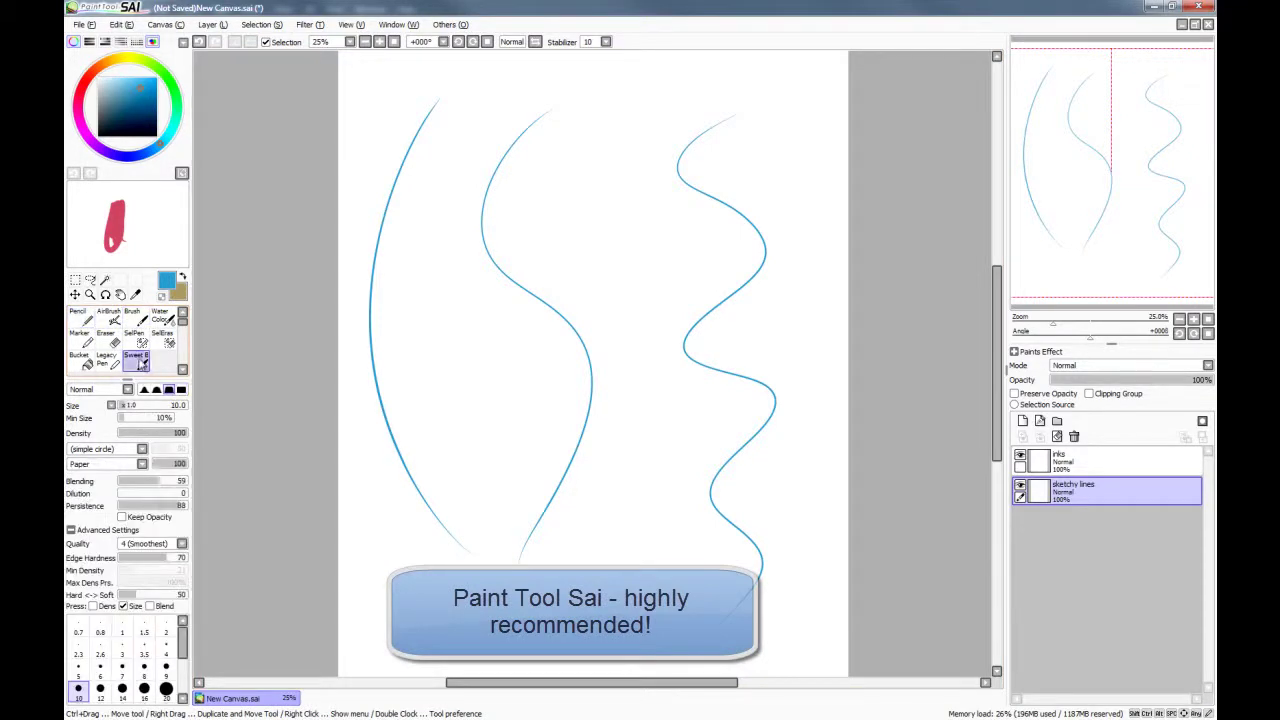
click(122, 688)
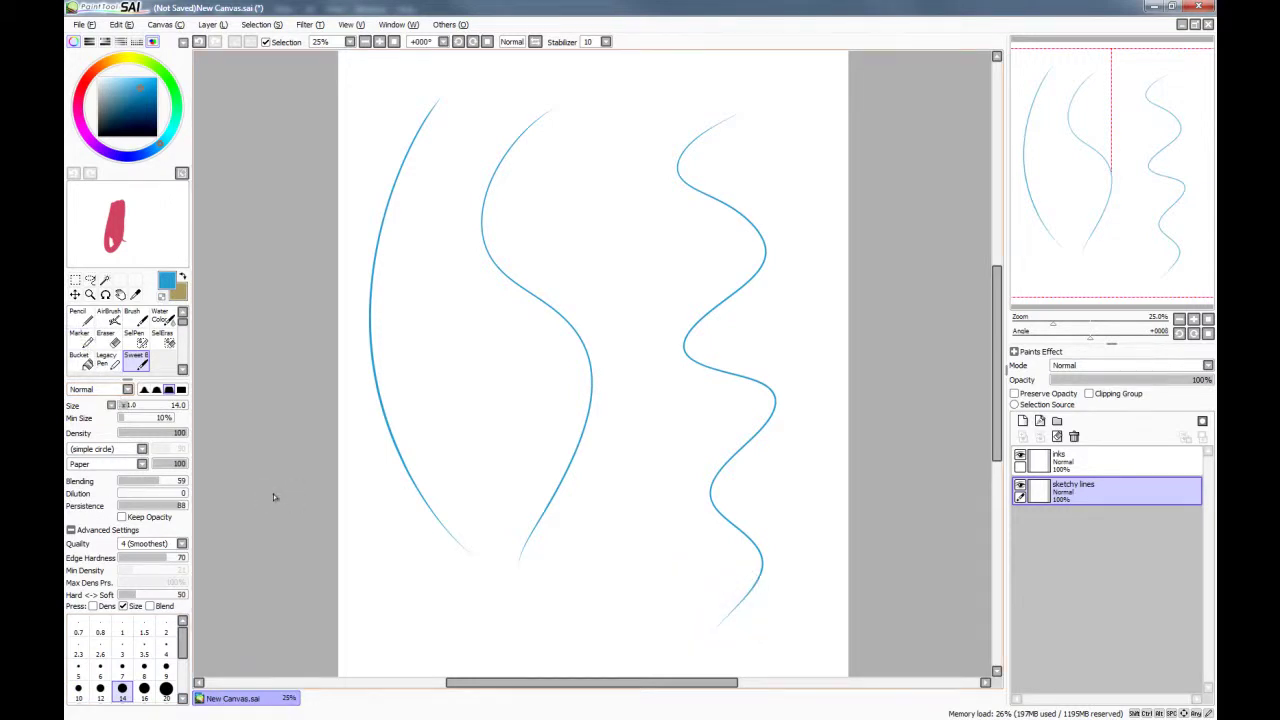
key(Up)
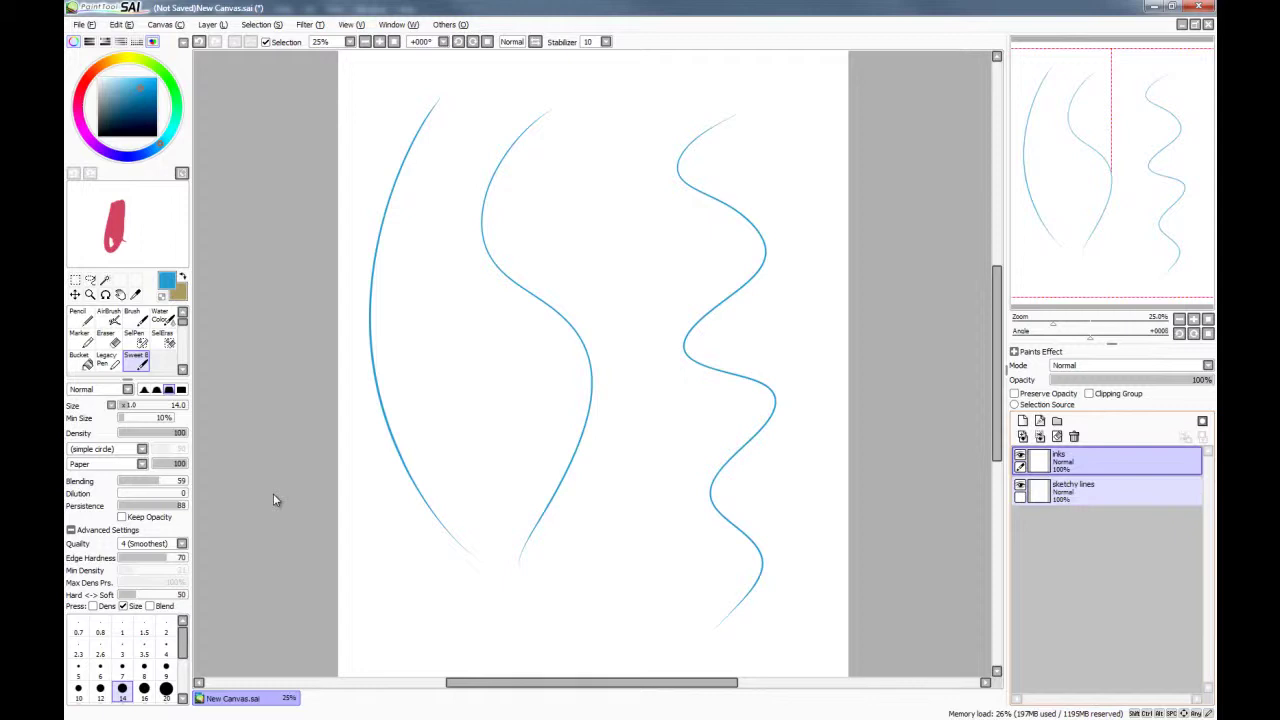
Swap to black and freehand-ink the left, middle and right blue curves, redoing bad strokes
mouse_move(437, 95)
mouse_down()
mouse_move(367, 355)
mouse_move(468, 594)
mouse_up()
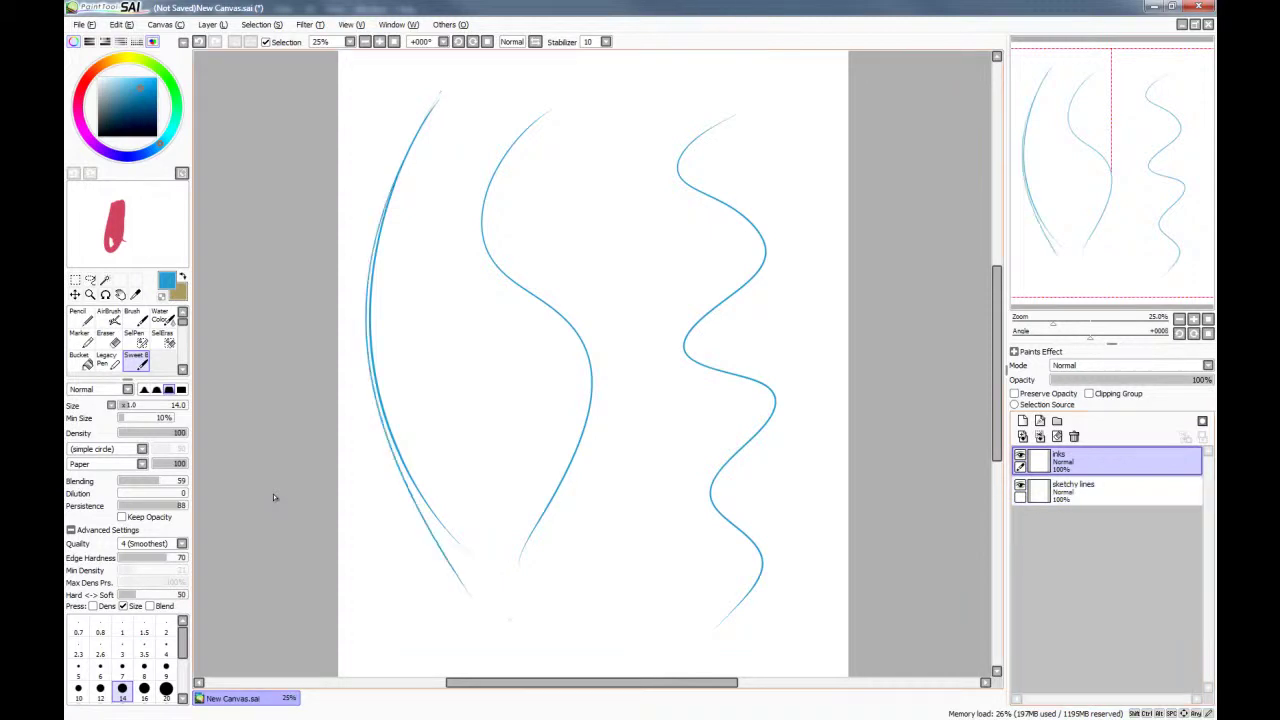
key(ctrl+z)
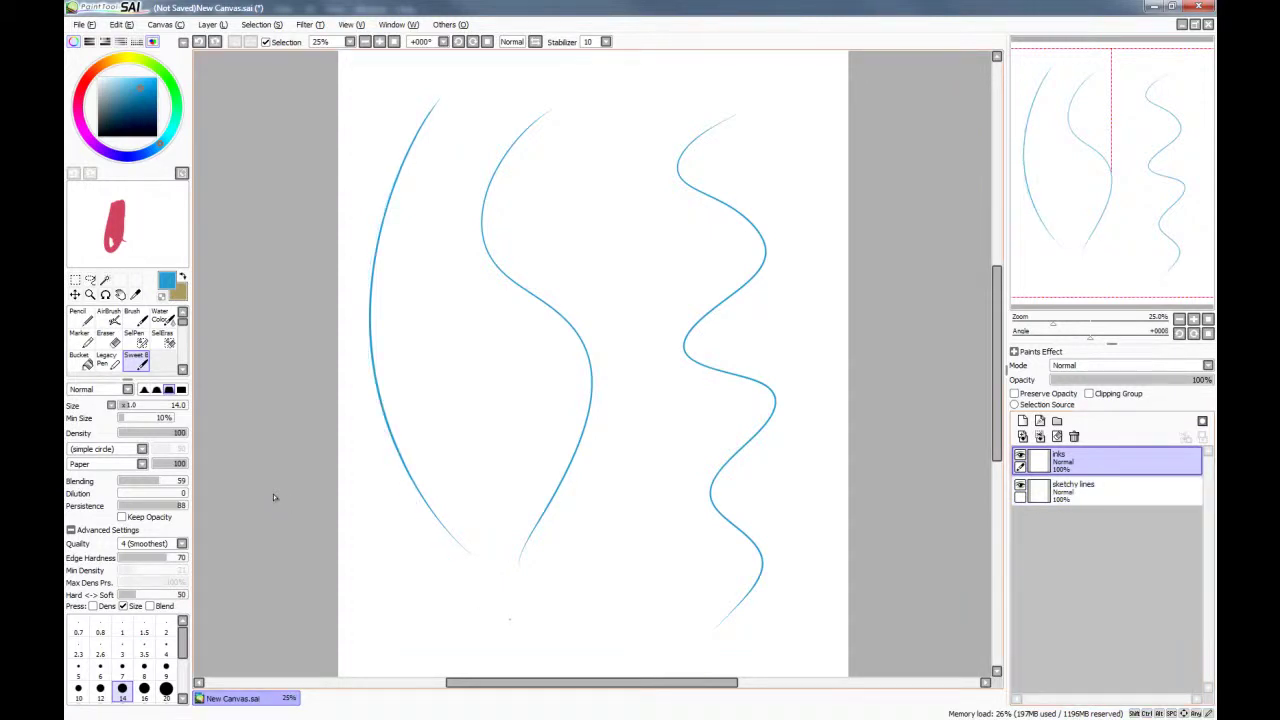
key(x)
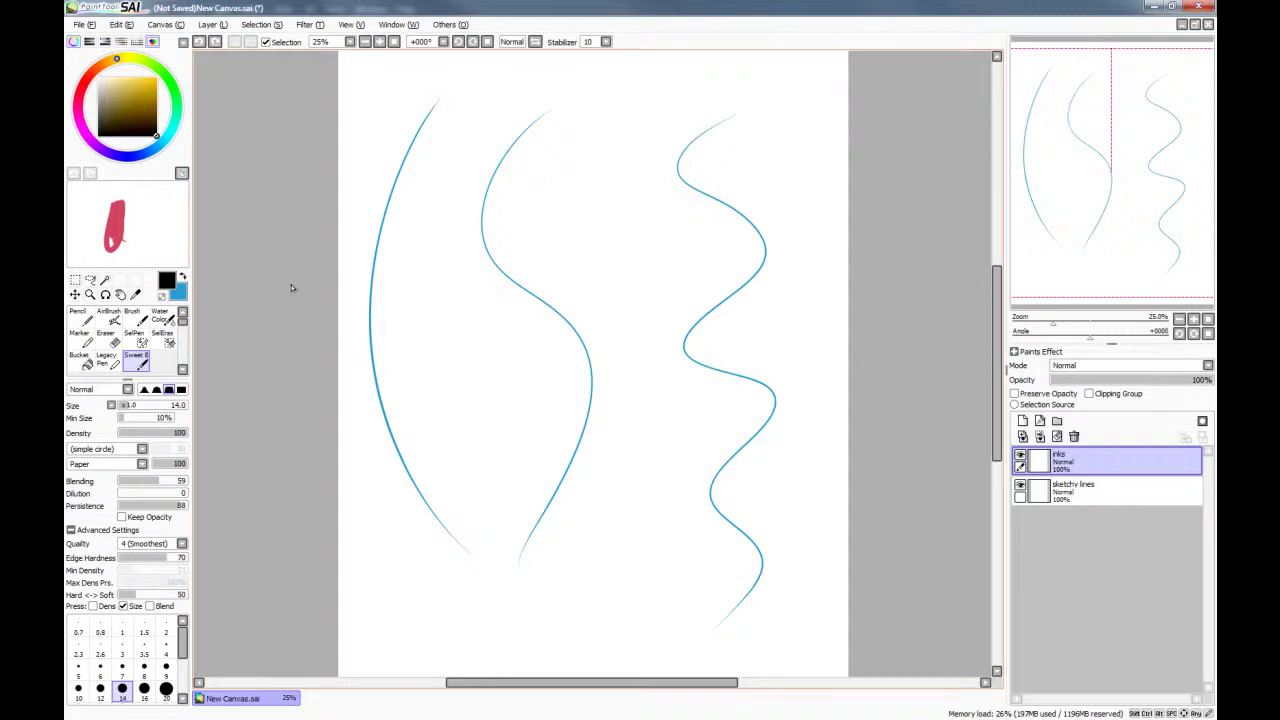
mouse_move(414, 144)
mouse_down()
mouse_move(381, 233)
mouse_move(376, 352)
mouse_move(435, 508)
mouse_move(490, 574)
mouse_up()
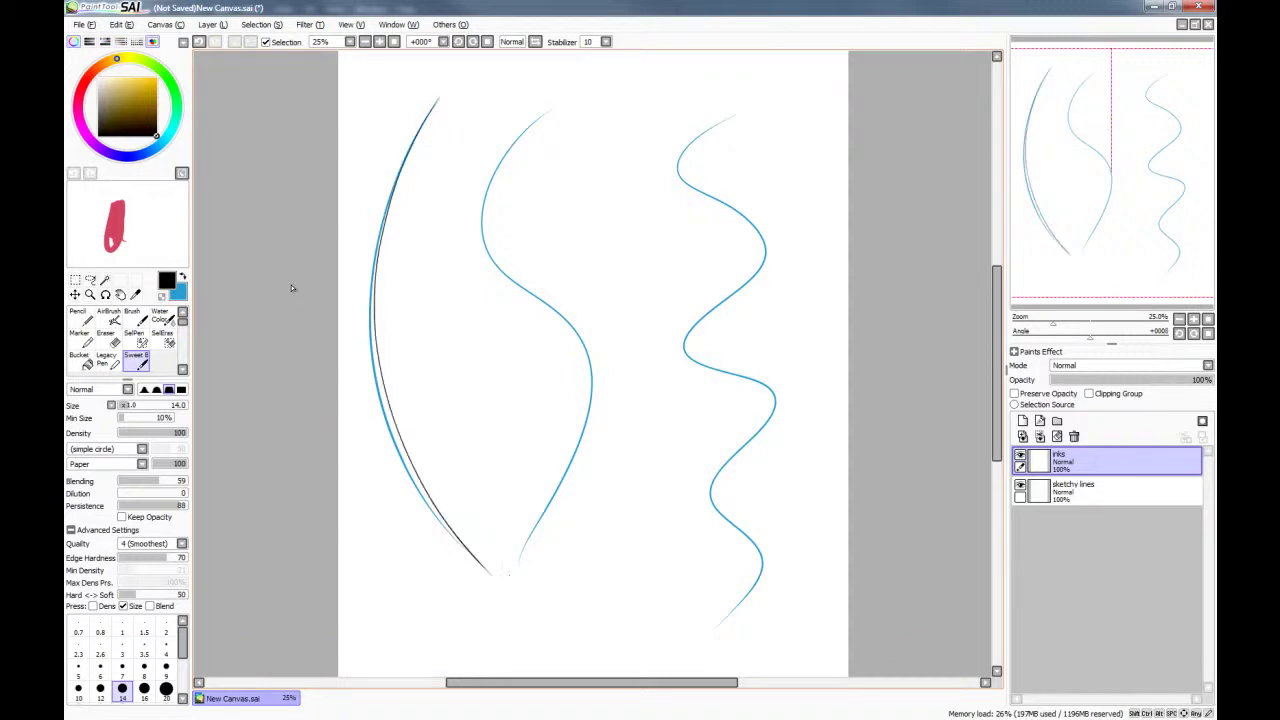
key(ctrl+z)
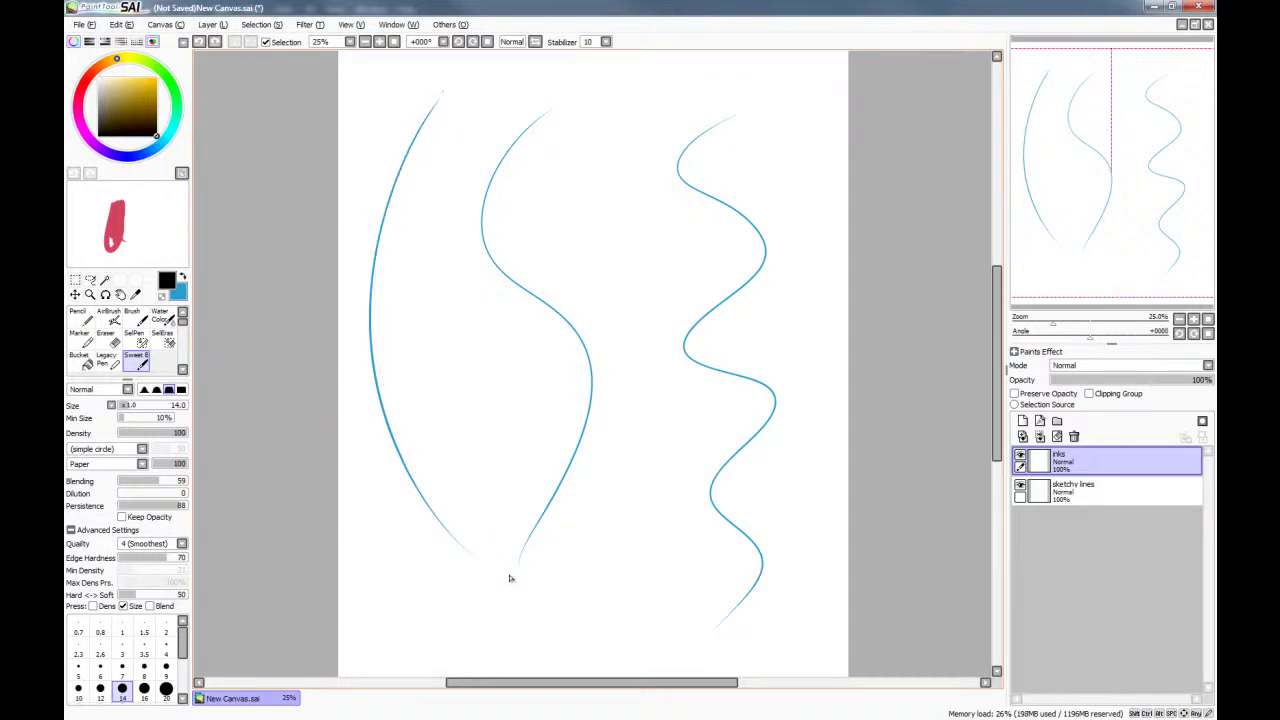
mouse_move(437, 98)
mouse_down()
mouse_move(402, 170)
mouse_move(374, 298)
mouse_move(404, 458)
mouse_move(478, 564)
mouse_up()
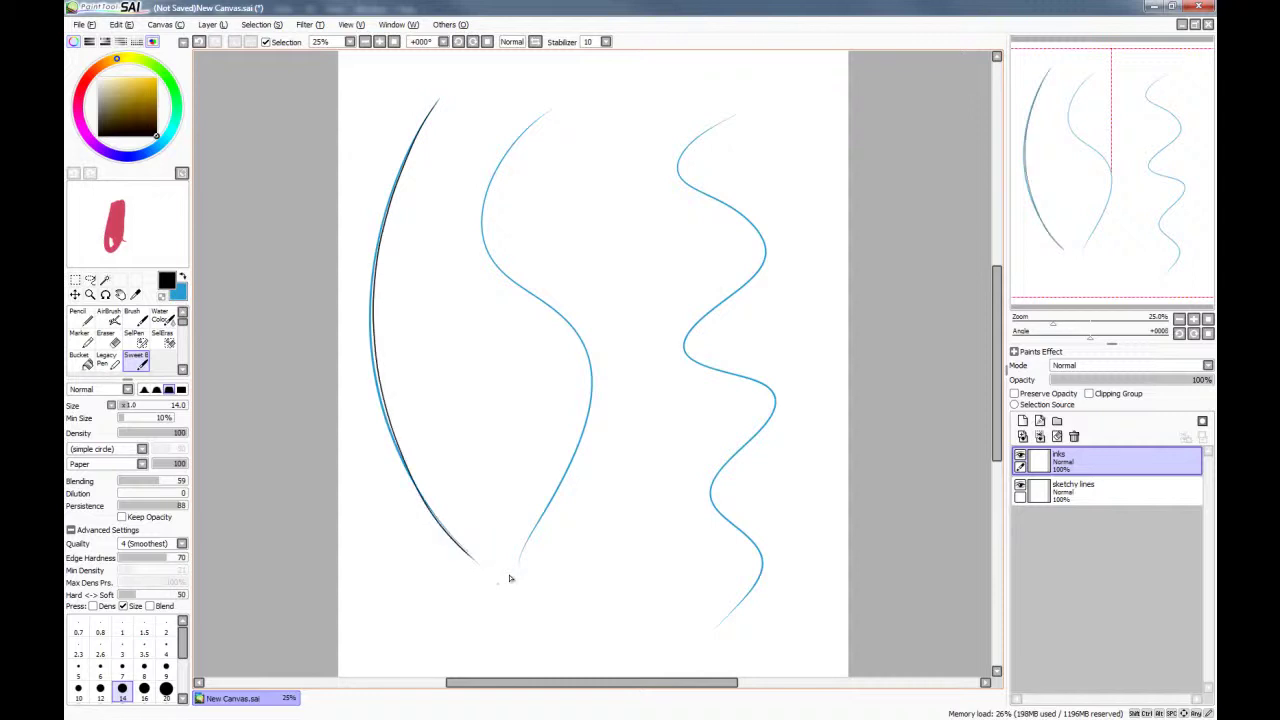
mouse_move(540, 115)
mouse_down()
mouse_move(488, 270)
mouse_move(600, 400)
mouse_move(512, 566)
mouse_up()
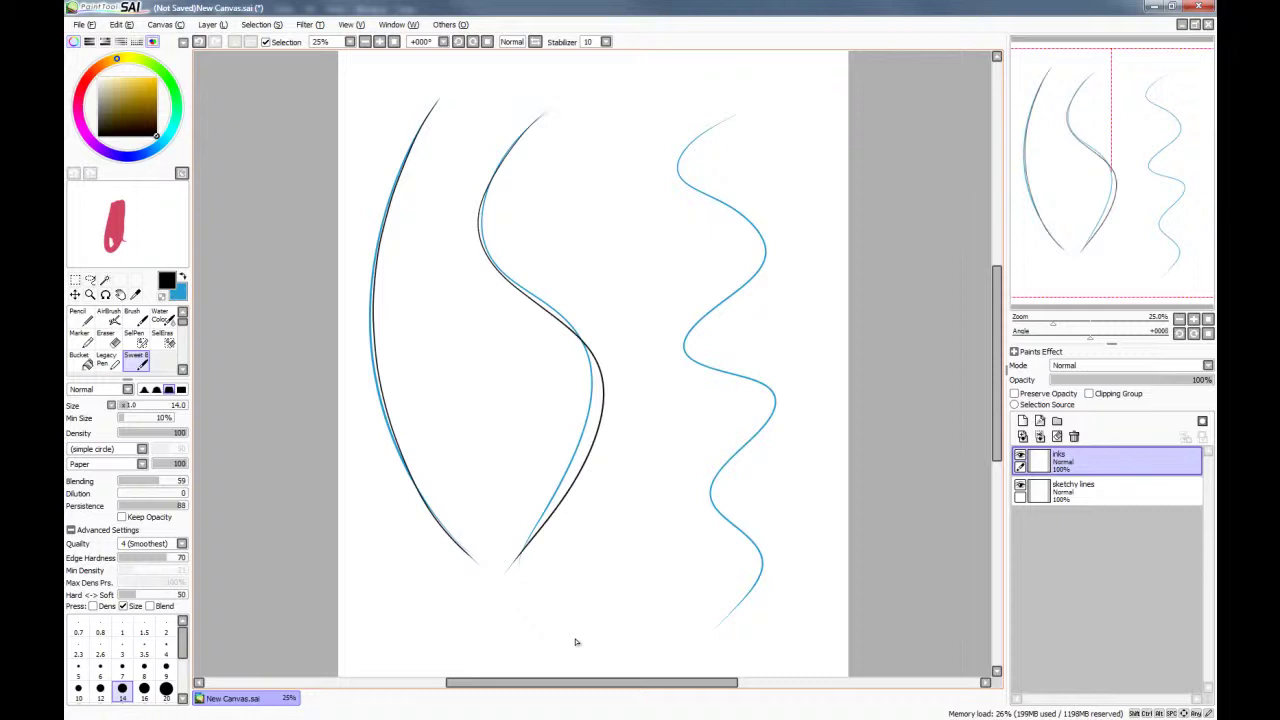
mouse_move(680, 160)
mouse_down()
mouse_move(765, 242)
mouse_move(688, 335)
mouse_move(776, 396)
mouse_move(708, 484)
mouse_move(762, 600)
mouse_move(712, 636)
mouse_up()
Check the inks by hiding the sketchy lines layer, then select the whole canvas
ctrl+click(1110, 490)
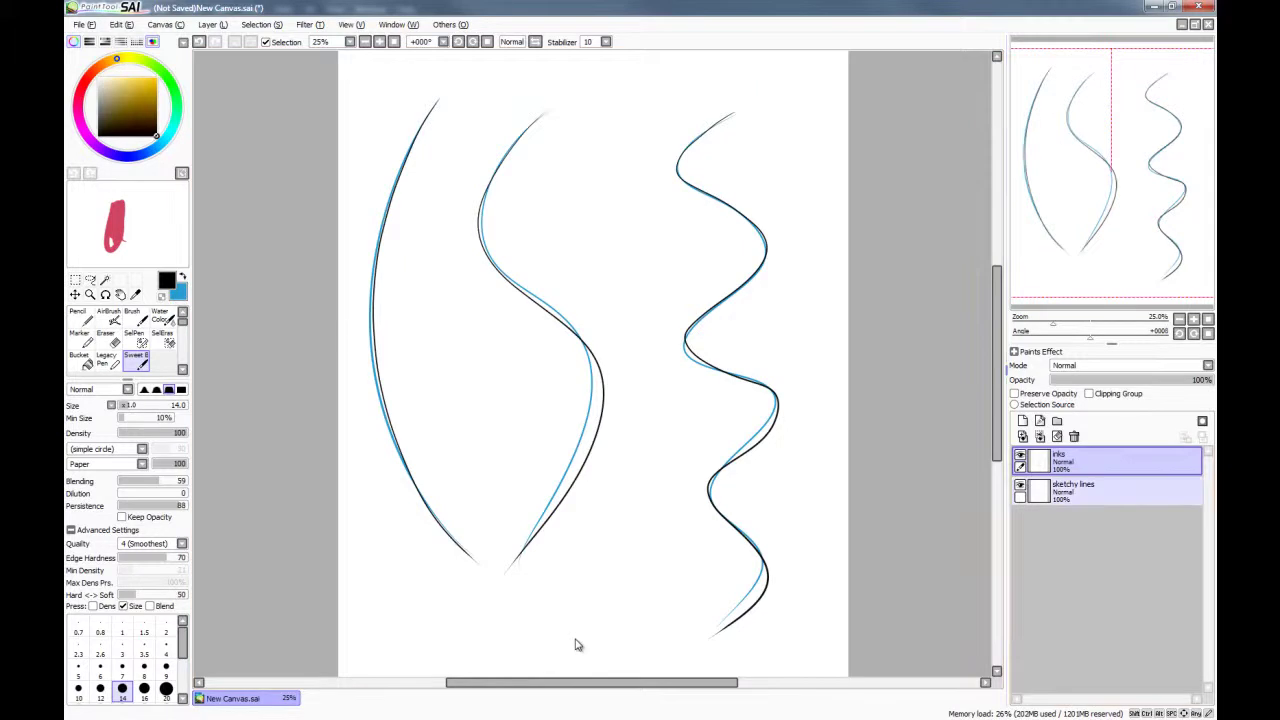
click(1020, 486)
key(ctrl+z)
key(ctrl+z)
key(ctrl+a)
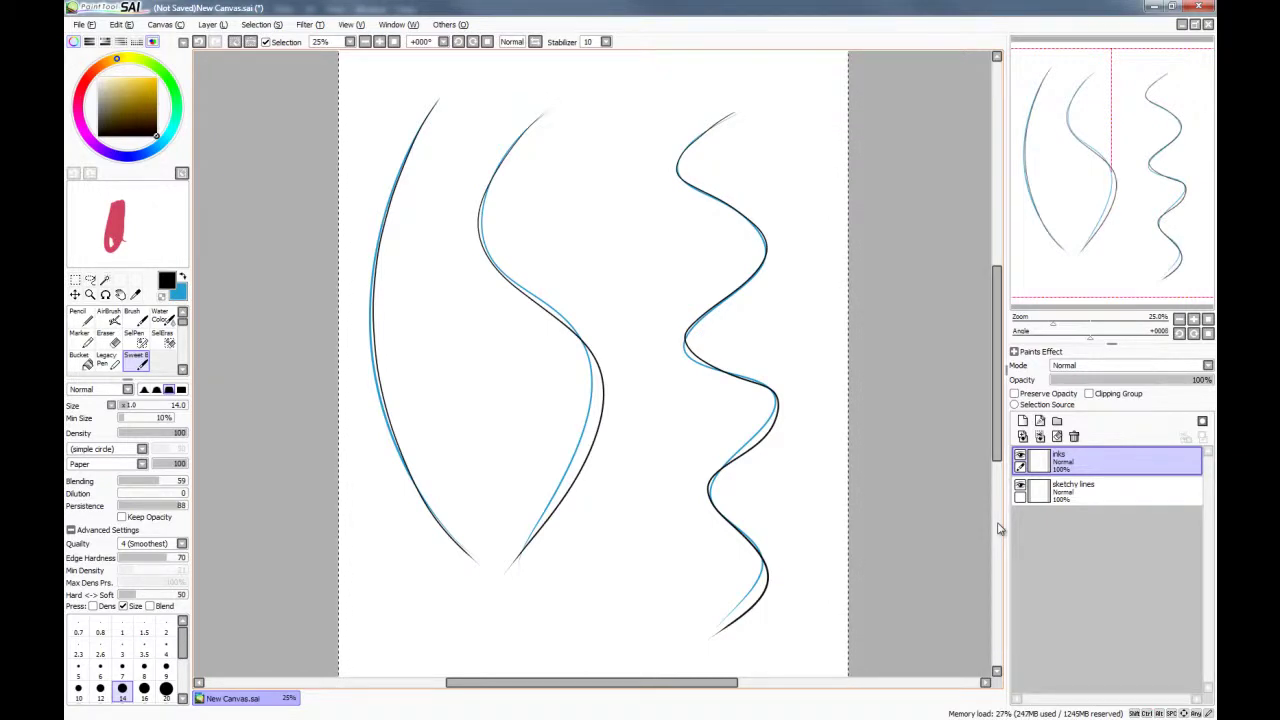
key(Delete)
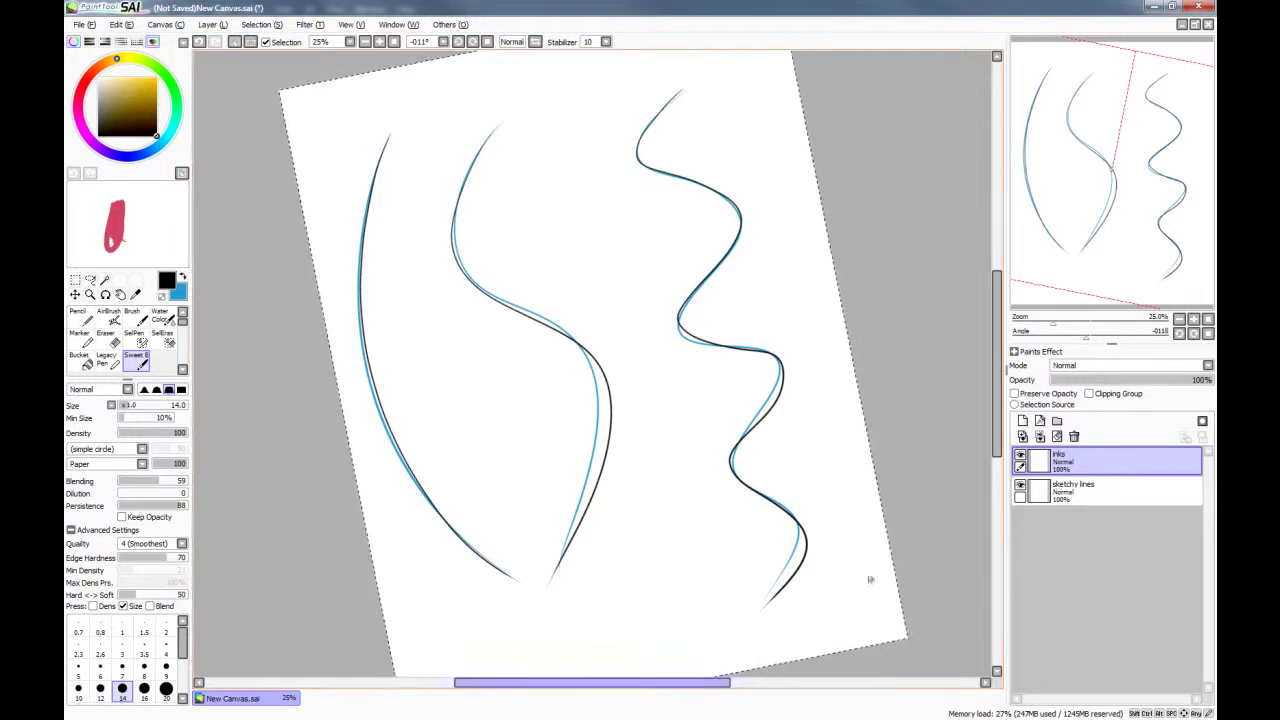
Reset the view rotation, clear the inks layer via Layer > Clear, deselect, and zoom back to 25%
click(1207, 333)
click(1206, 318)
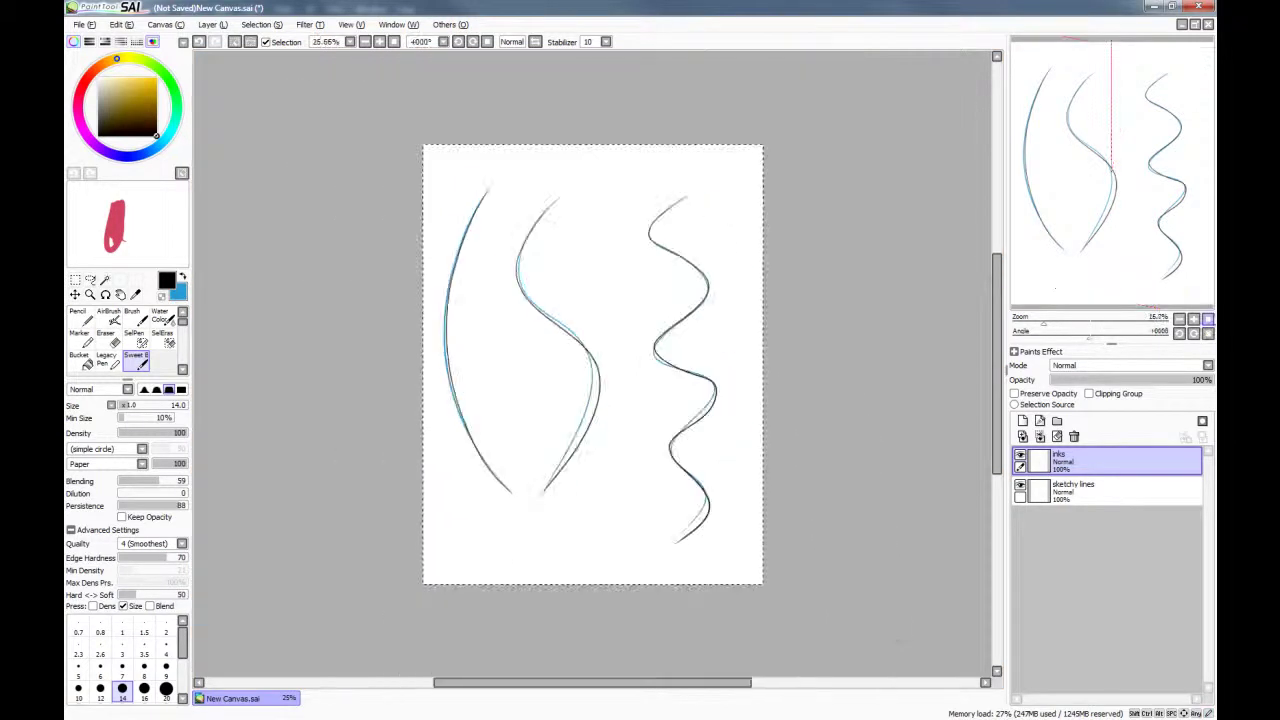
click(204, 26)
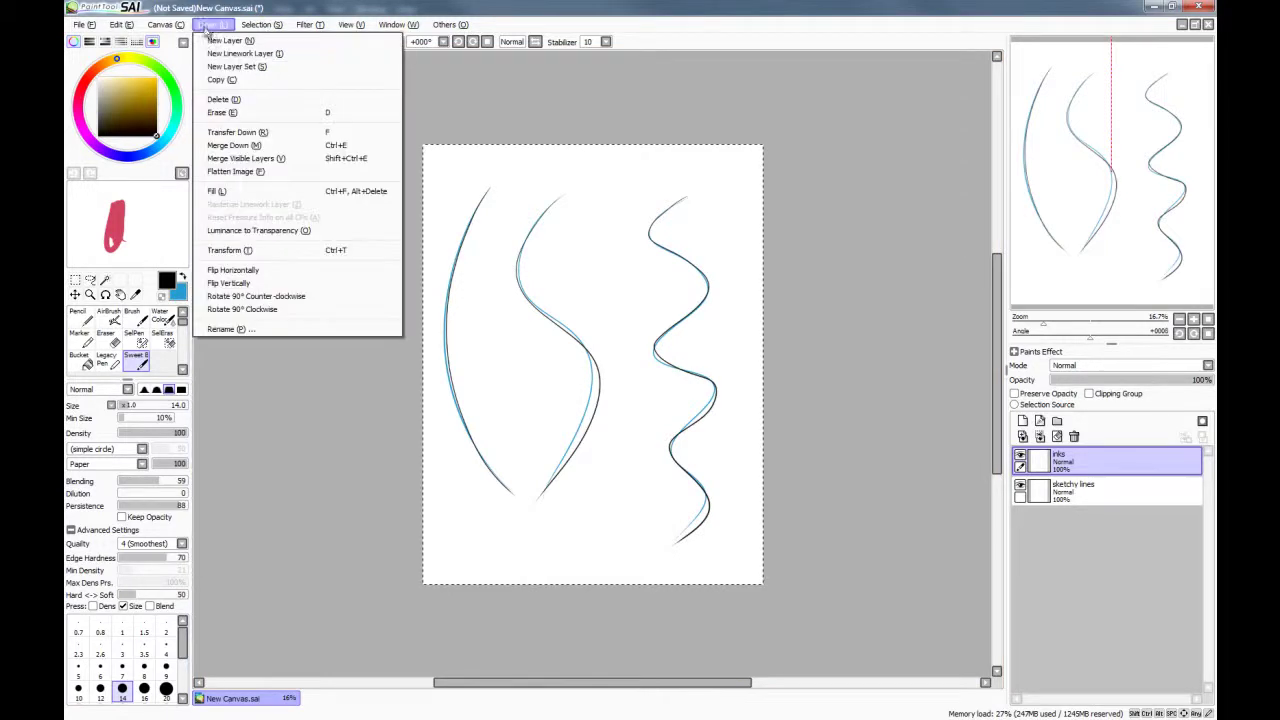
click(249, 112)
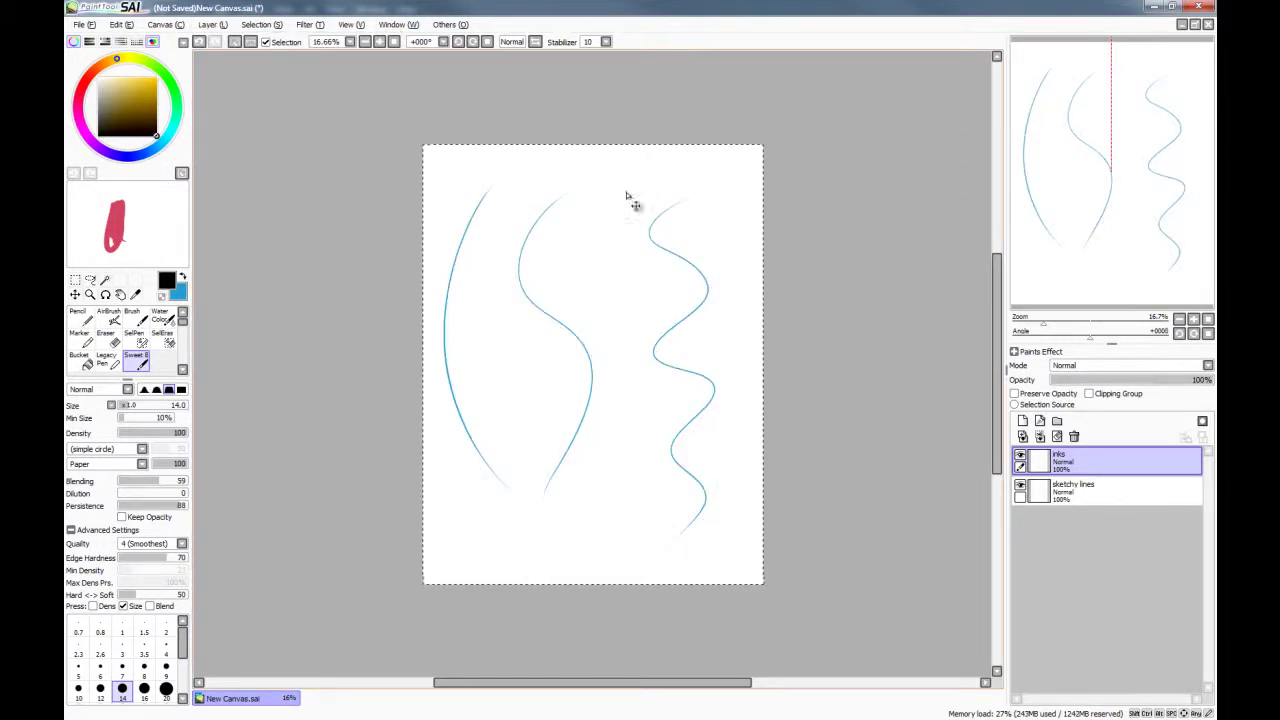
key(ctrl+d)
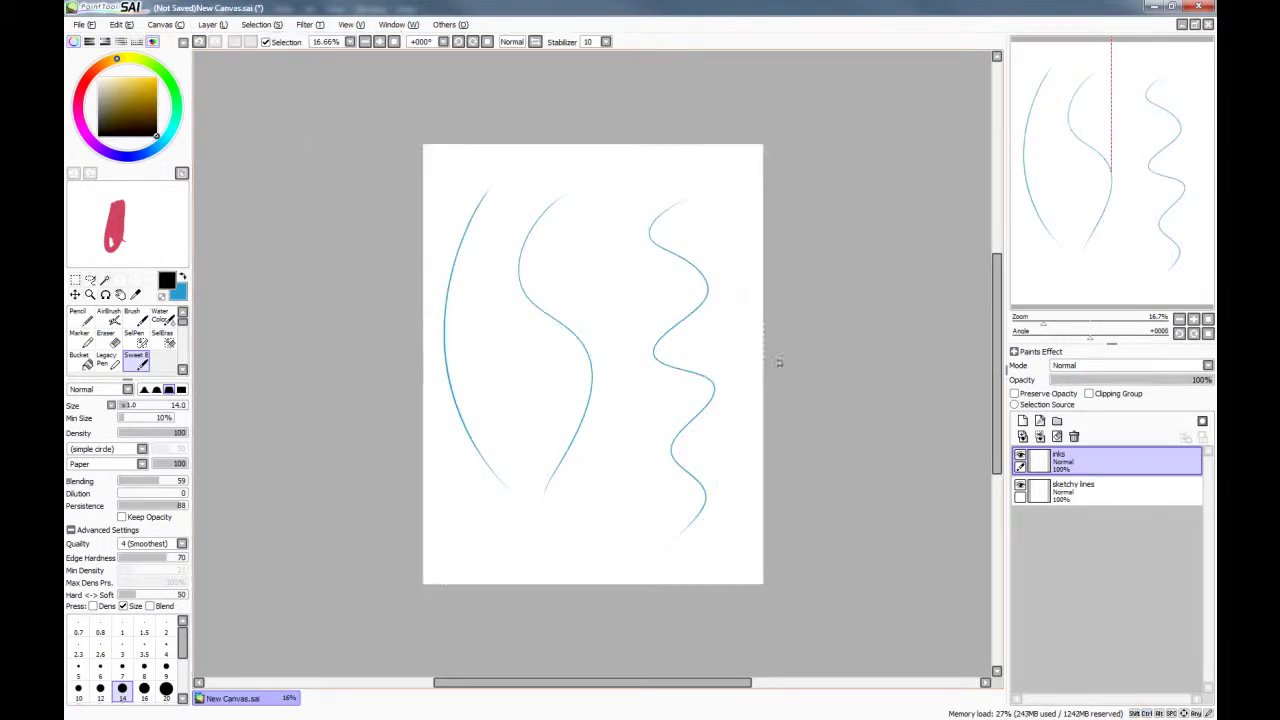
click(1194, 318)
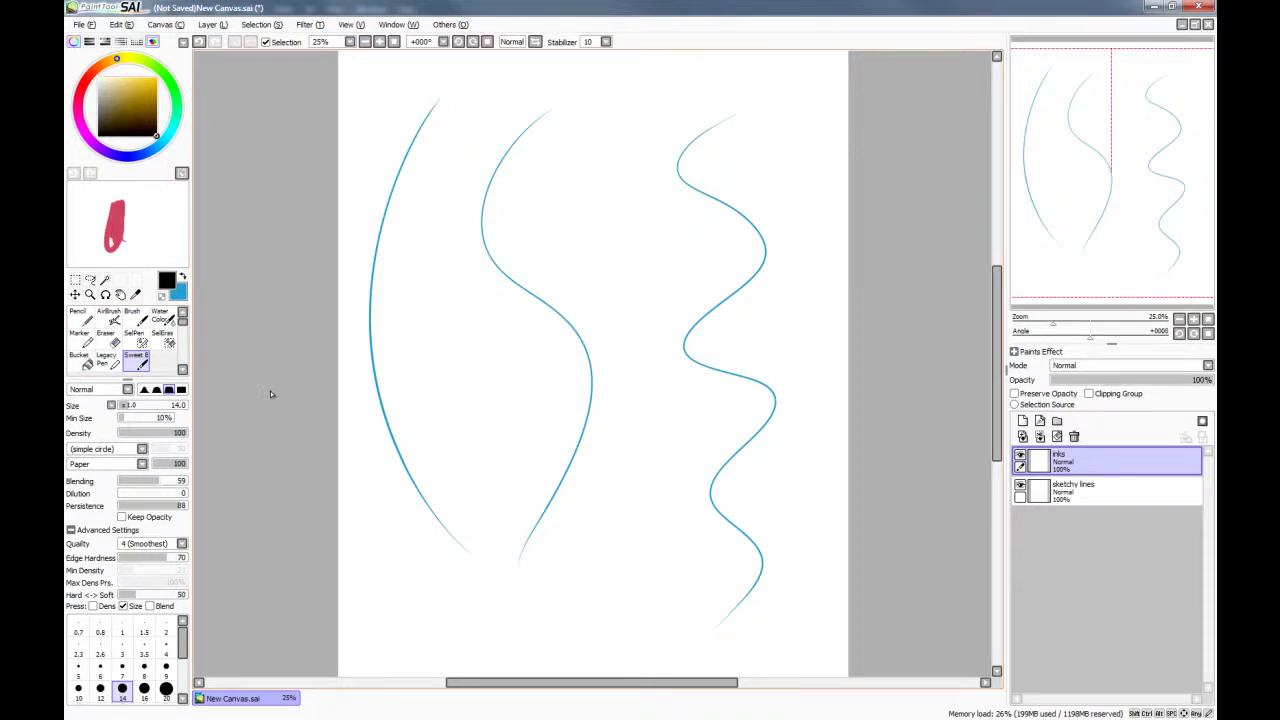
Try inking the right wavy curve in several strokes, undoing each attempt
drag(743, 107, 678, 165)
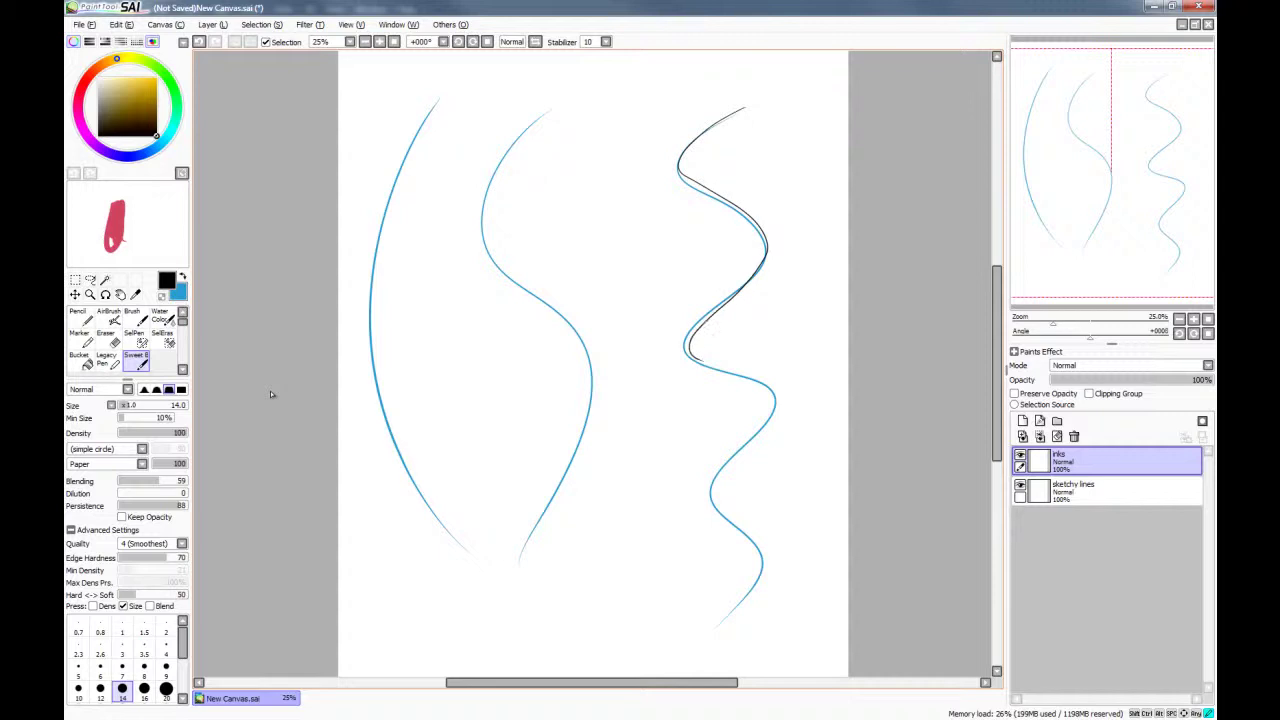
mouse_move(775, 390)
mouse_down()
mouse_move(709, 487)
mouse_move(767, 552)
mouse_move(705, 630)
mouse_up()
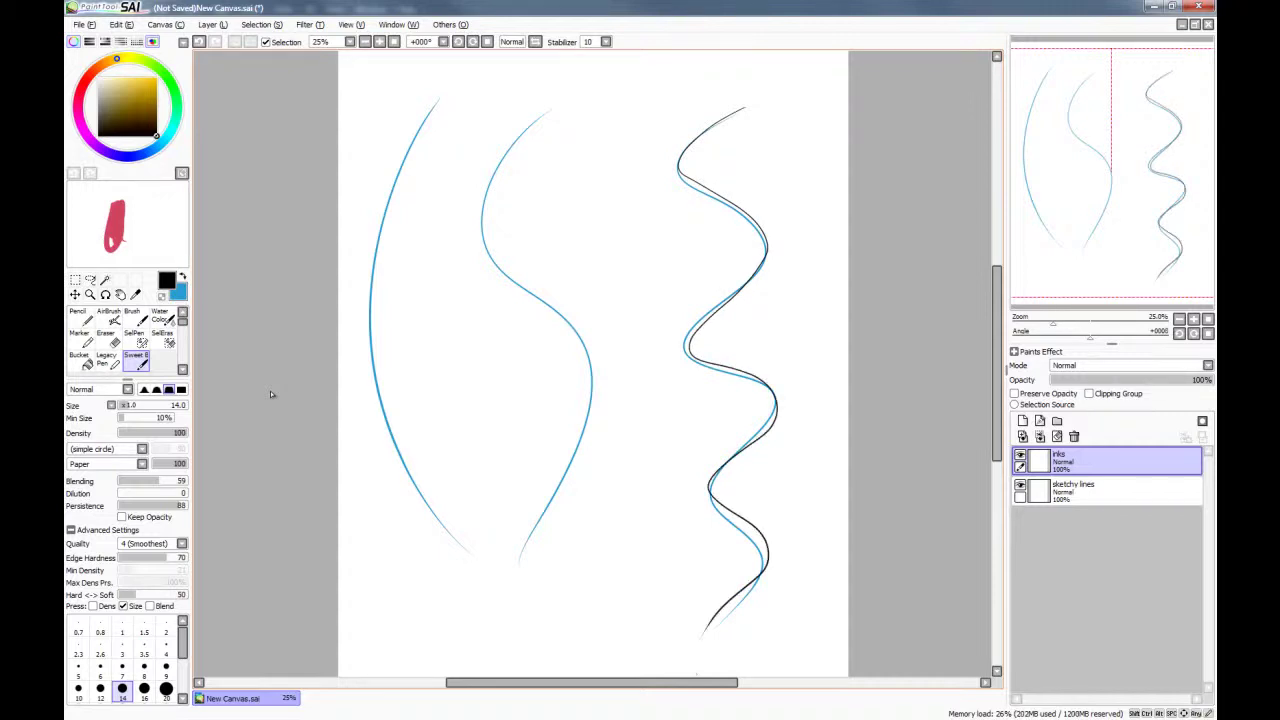
key(ctrl+z)
mouse_move(740, 111)
mouse_down()
mouse_move(678, 157)
mouse_move(760, 222)
mouse_up()
key(ctrl+z)
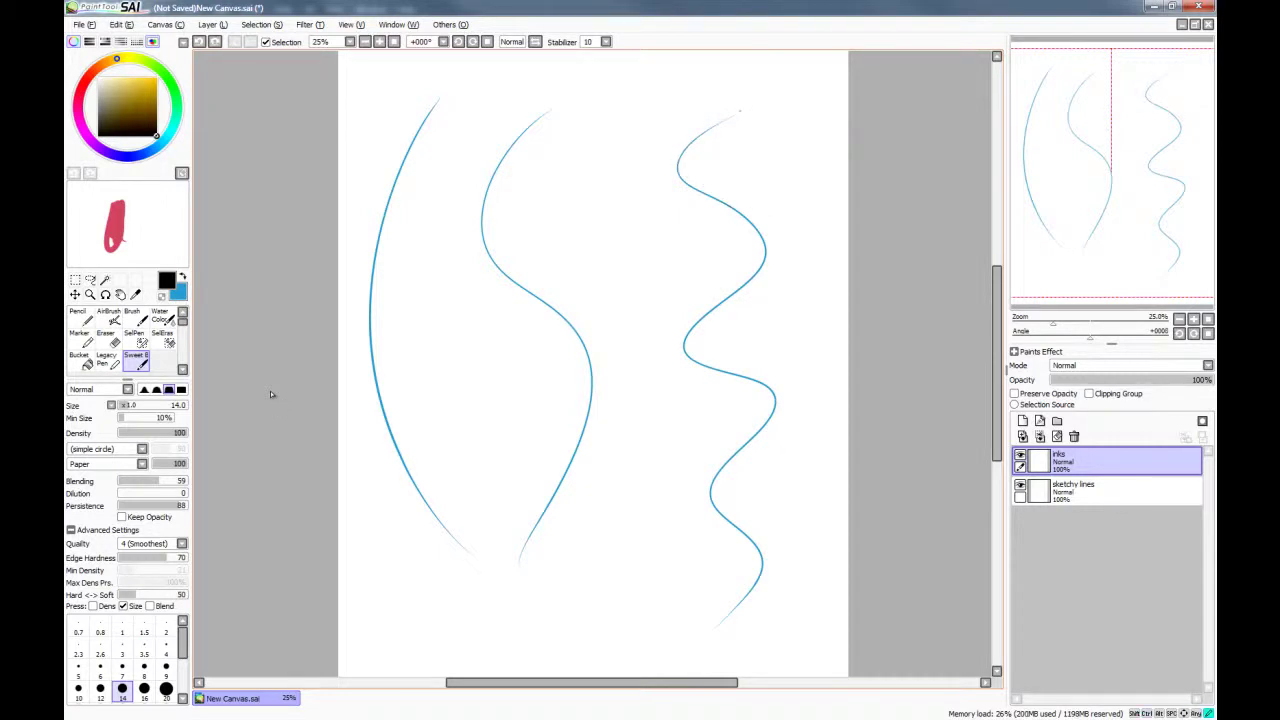
drag(680, 165, 750, 217)
drag(764, 262, 695, 330)
mouse_move(773, 400)
mouse_down()
mouse_move(726, 468)
mouse_move(752, 528)
mouse_move(740, 615)
mouse_move(722, 630)
mouse_up()
key(ctrl+z)
Retrace the left blue curve in black until one clean stroke is kept
mouse_move(438, 98)
mouse_down()
mouse_move(372, 388)
mouse_move(445, 508)
mouse_up()
key(ctrl+z)
mouse_move(438, 98)
mouse_down()
mouse_move(370, 320)
mouse_move(466, 548)
mouse_up()
key(ctrl+z)
mouse_move(436, 98)
mouse_down()
mouse_move(369, 326)
mouse_move(468, 560)
mouse_up()
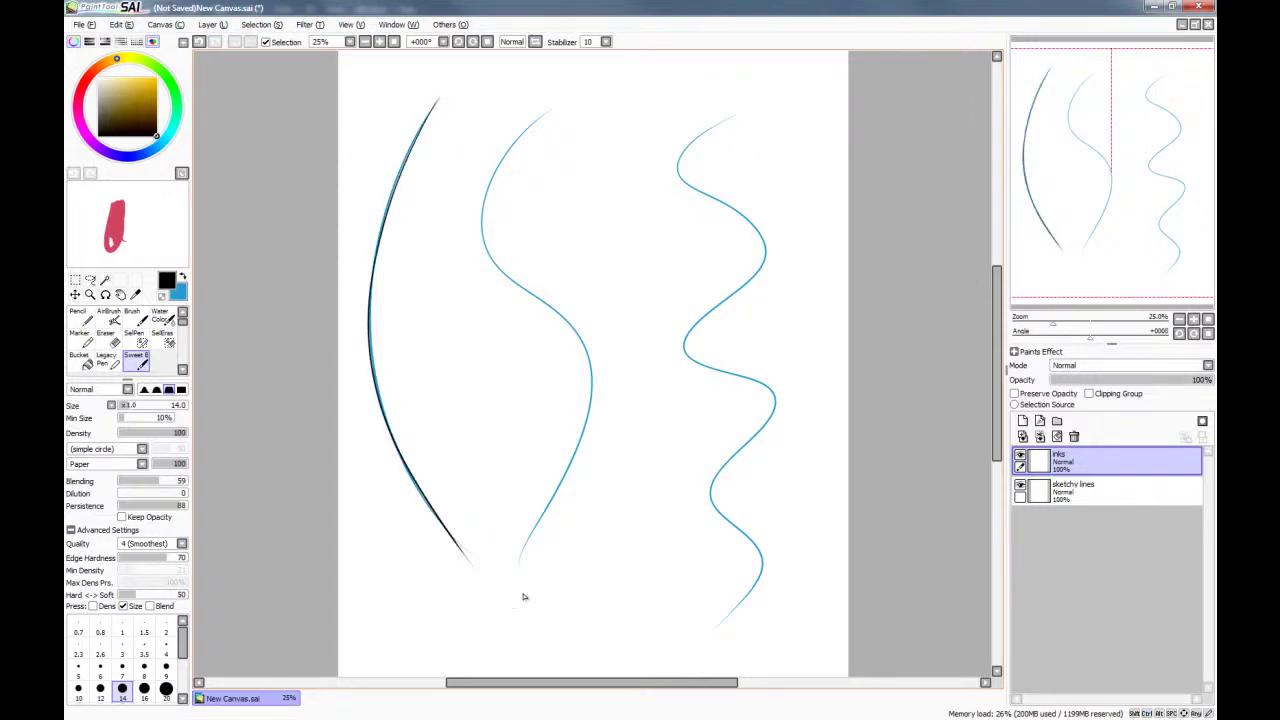
Ink the middle blue curve in black, toggling layer visibility to check the line
key(ctrl+h)
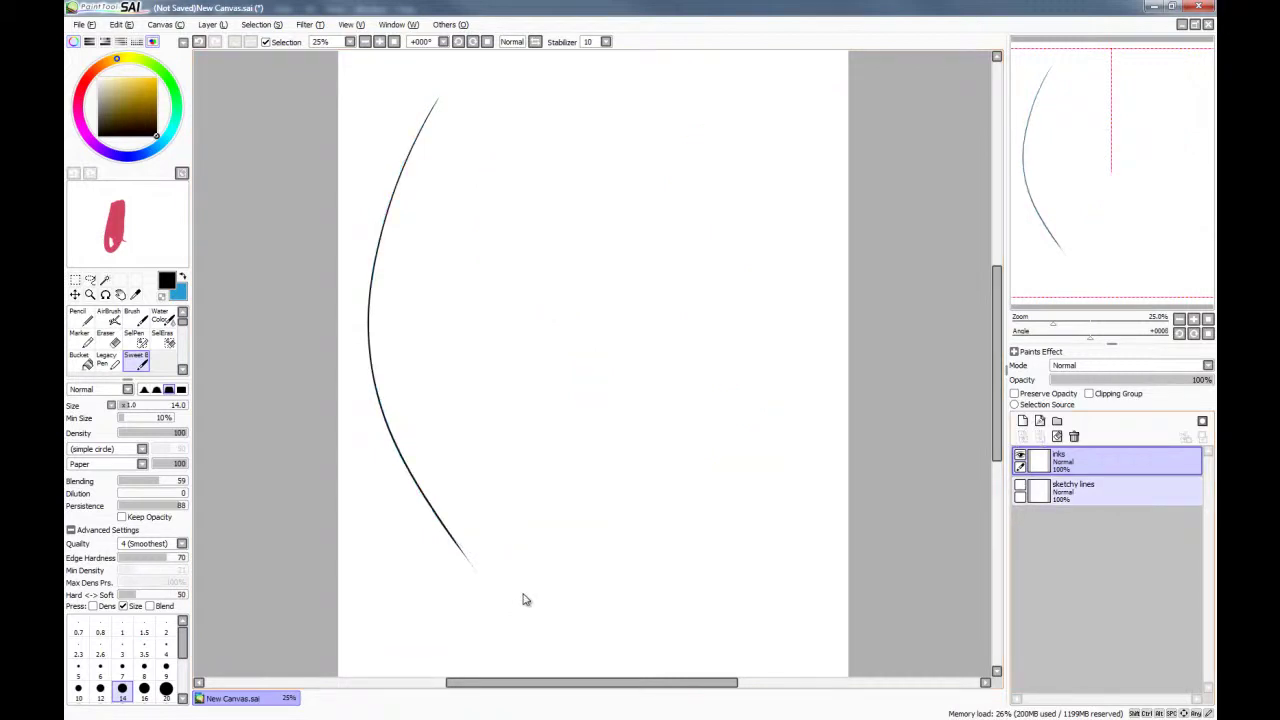
key(ctrl+h)
key(ctrl+h)
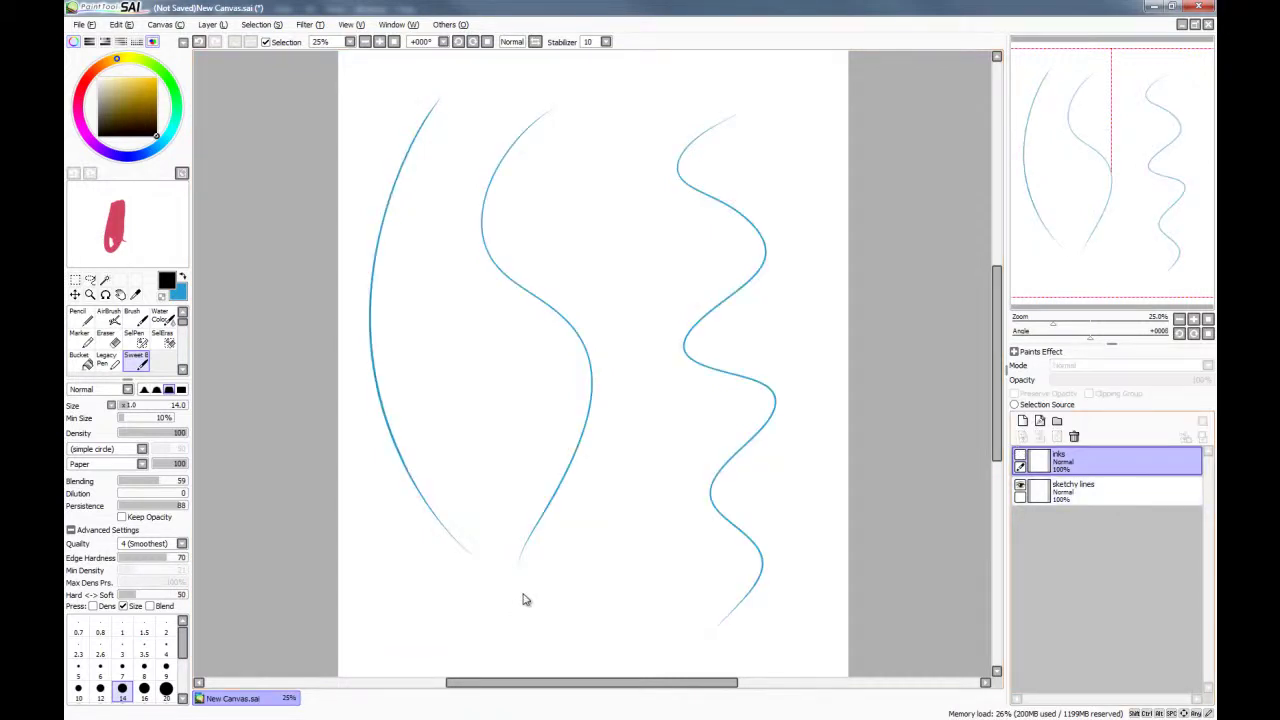
key(ctrl+h)
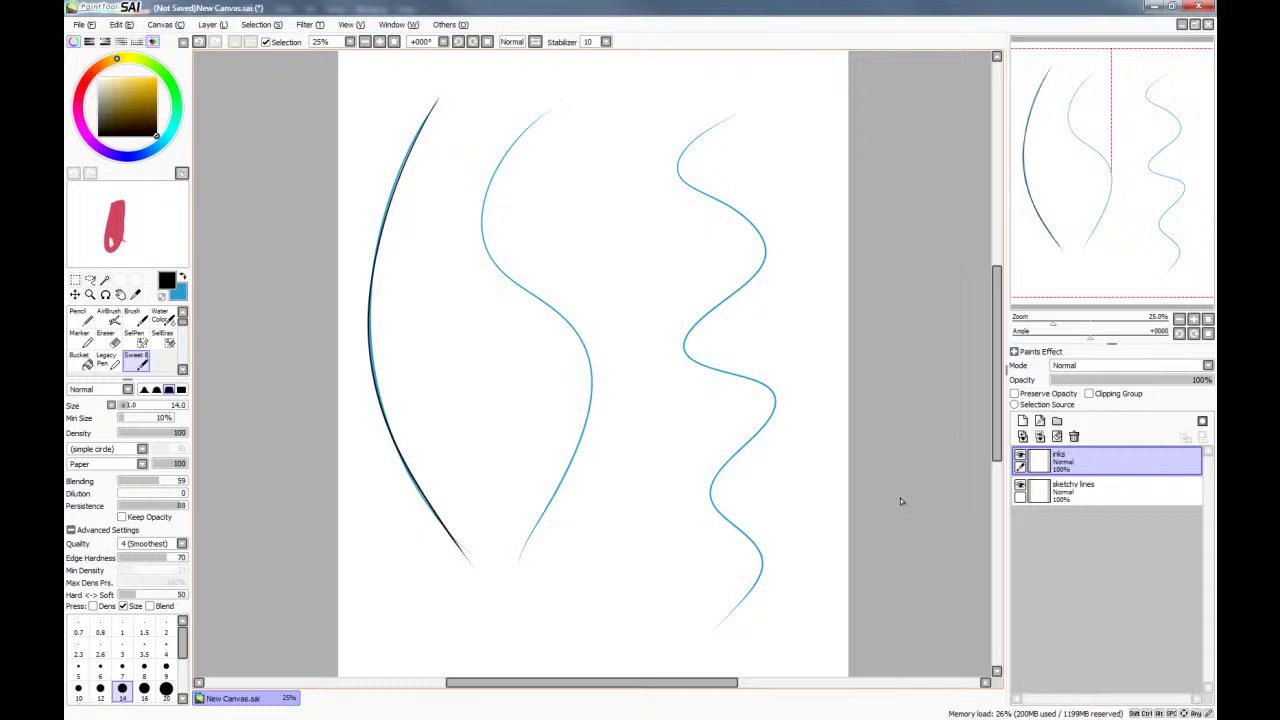
mouse_move(551, 105)
mouse_down()
mouse_move(500, 160)
mouse_move(592, 380)
mouse_move(528, 544)
mouse_up()
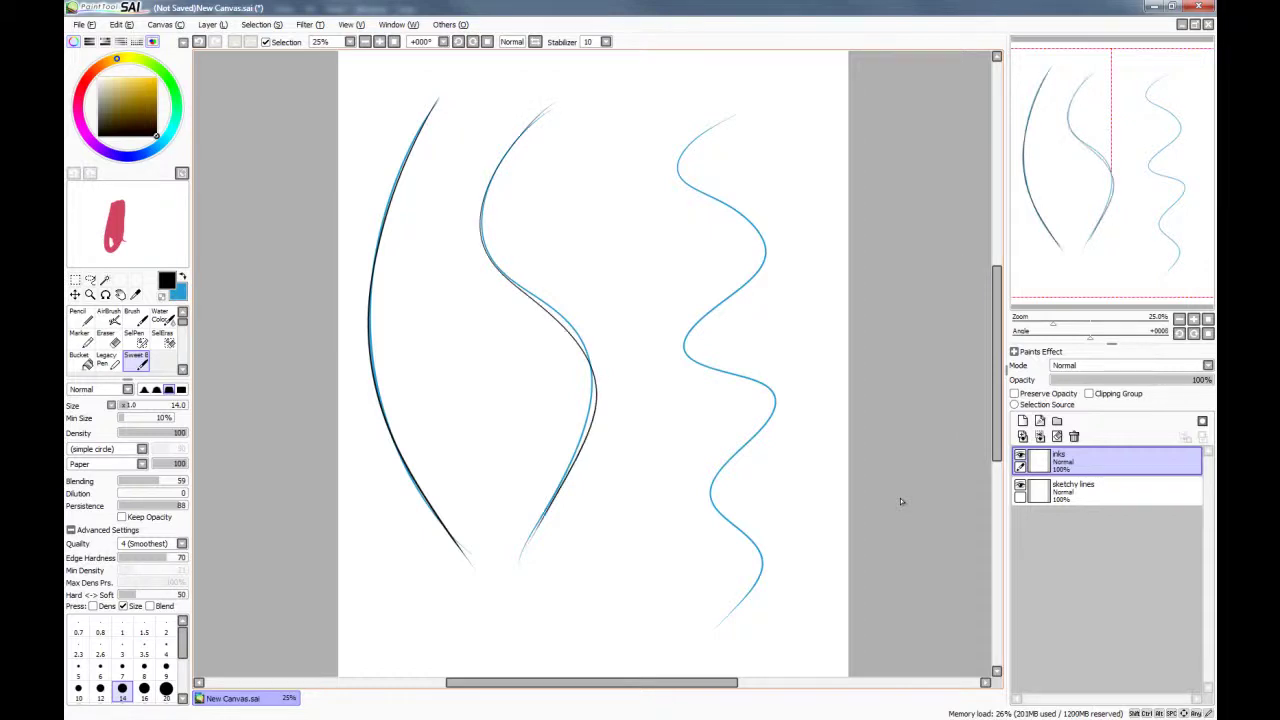
key(ctrl+h)
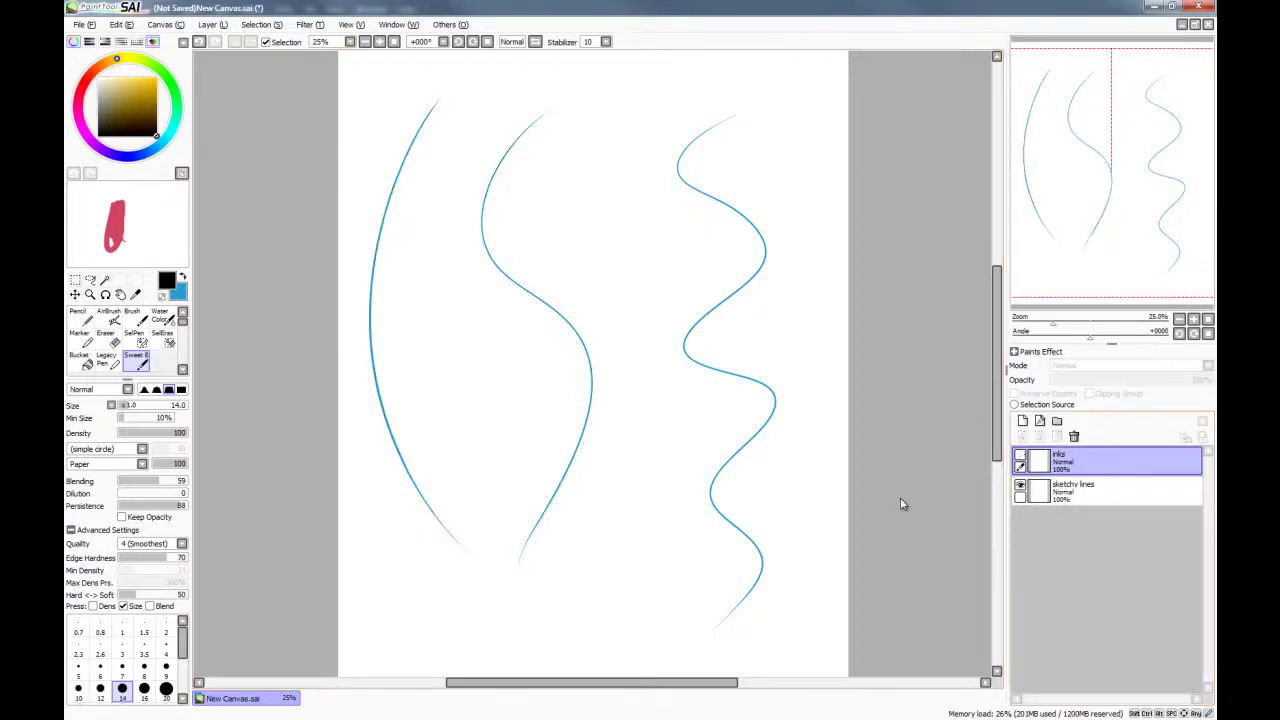
key(ctrl+h)
Try an ink stroke over the third wave, undo it, and return to the Inks layer
key(ctrl+h)
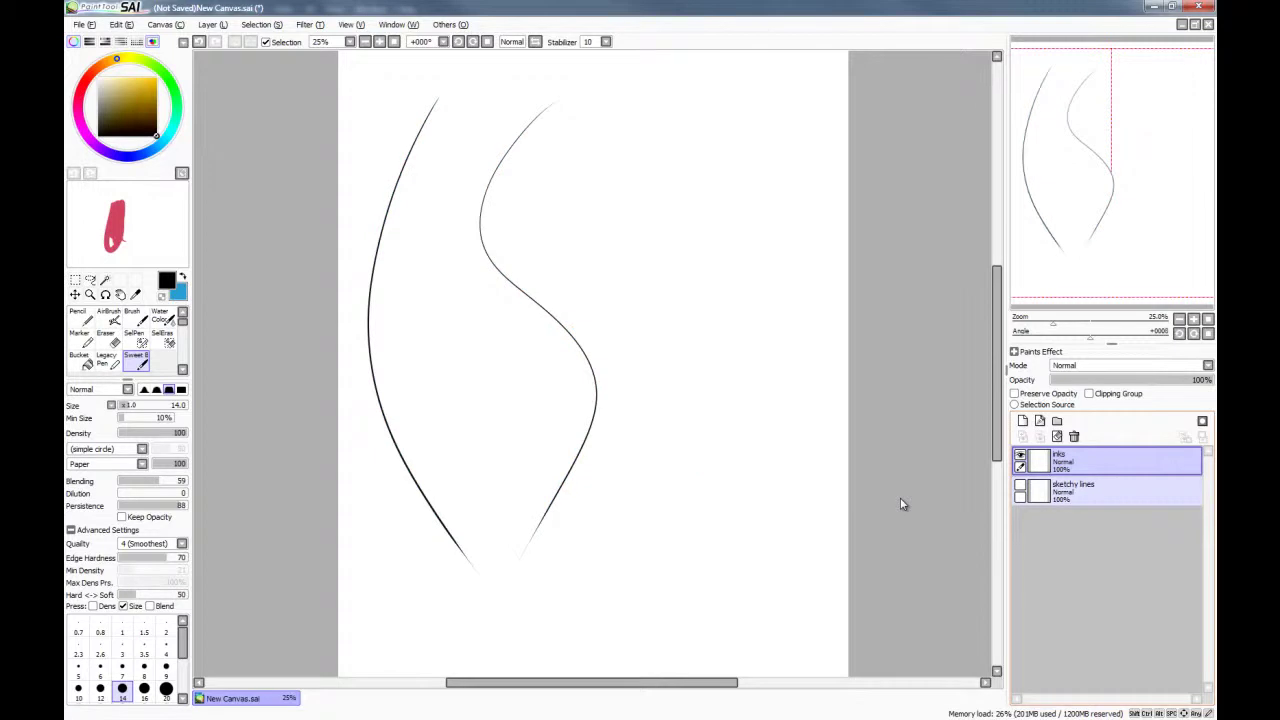
key(alt+bracketleft)
key(ctrl+h)
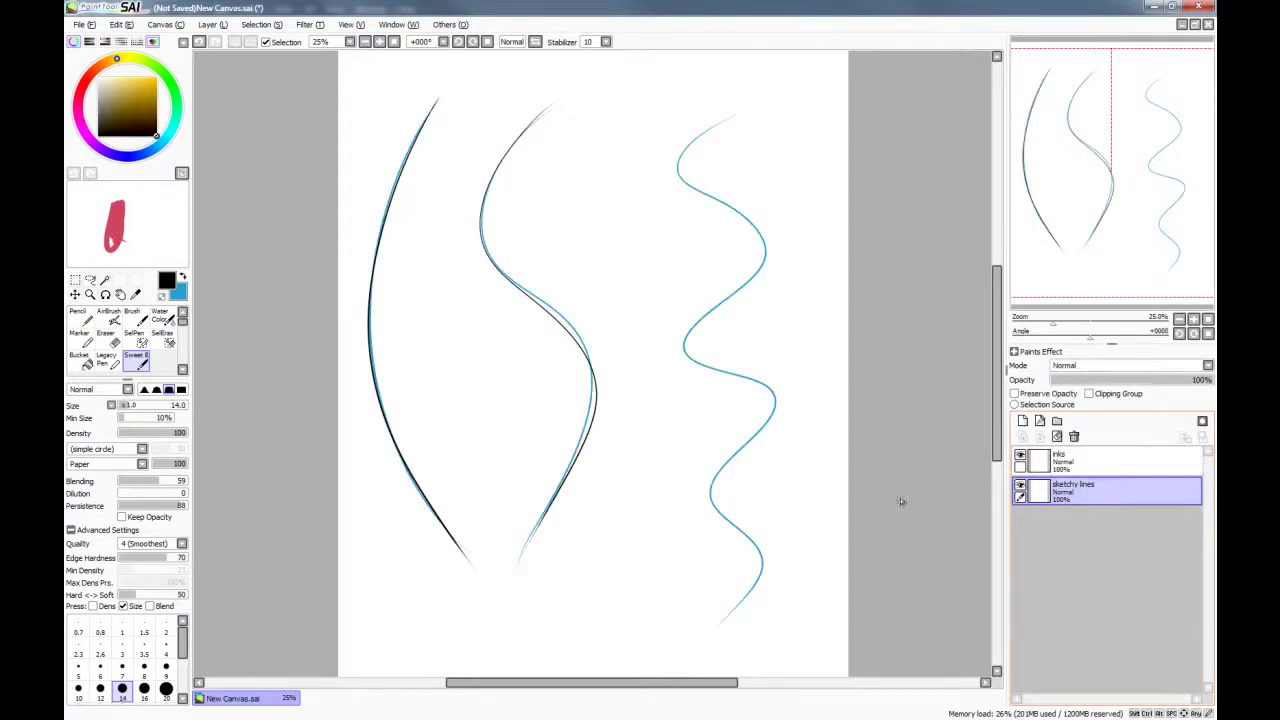
mouse_move(740, 108)
mouse_down()
mouse_move(746, 378)
mouse_move(712, 510)
mouse_move(735, 640)
mouse_up()
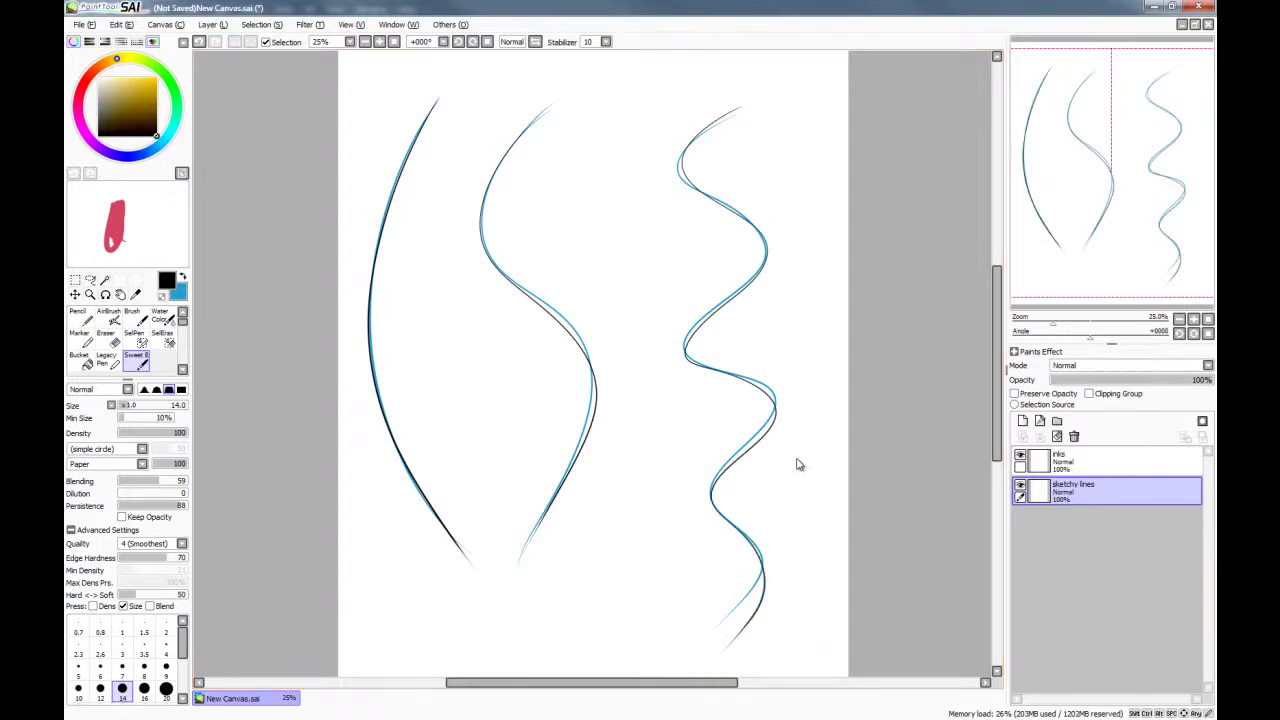
key(ctrl+h)
key(ctrl+h)
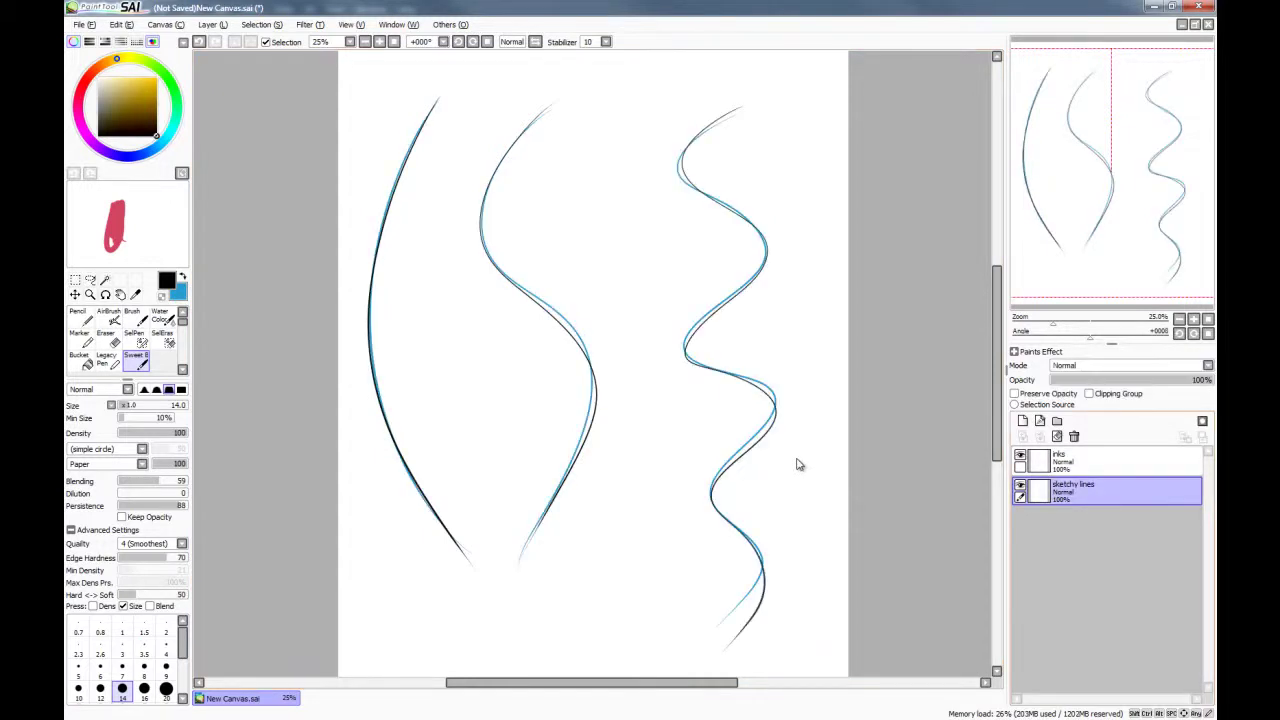
key(ctrl+z)
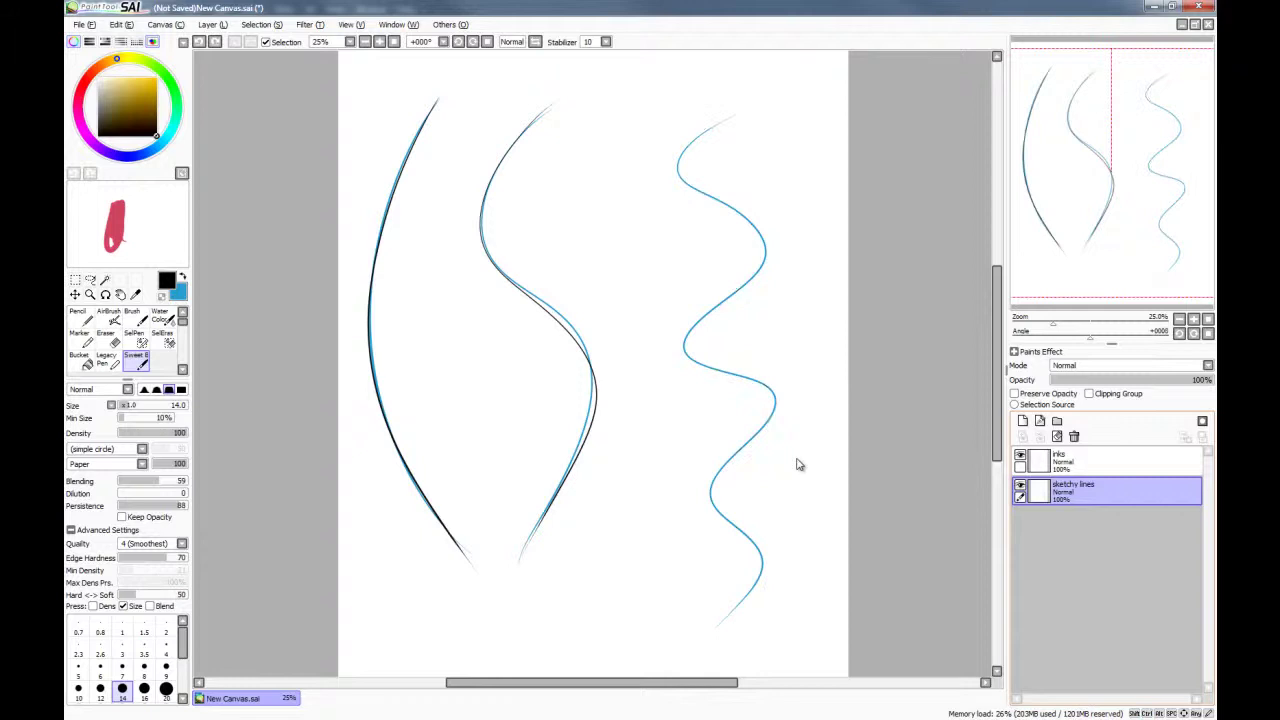
key(alt+bracketright)
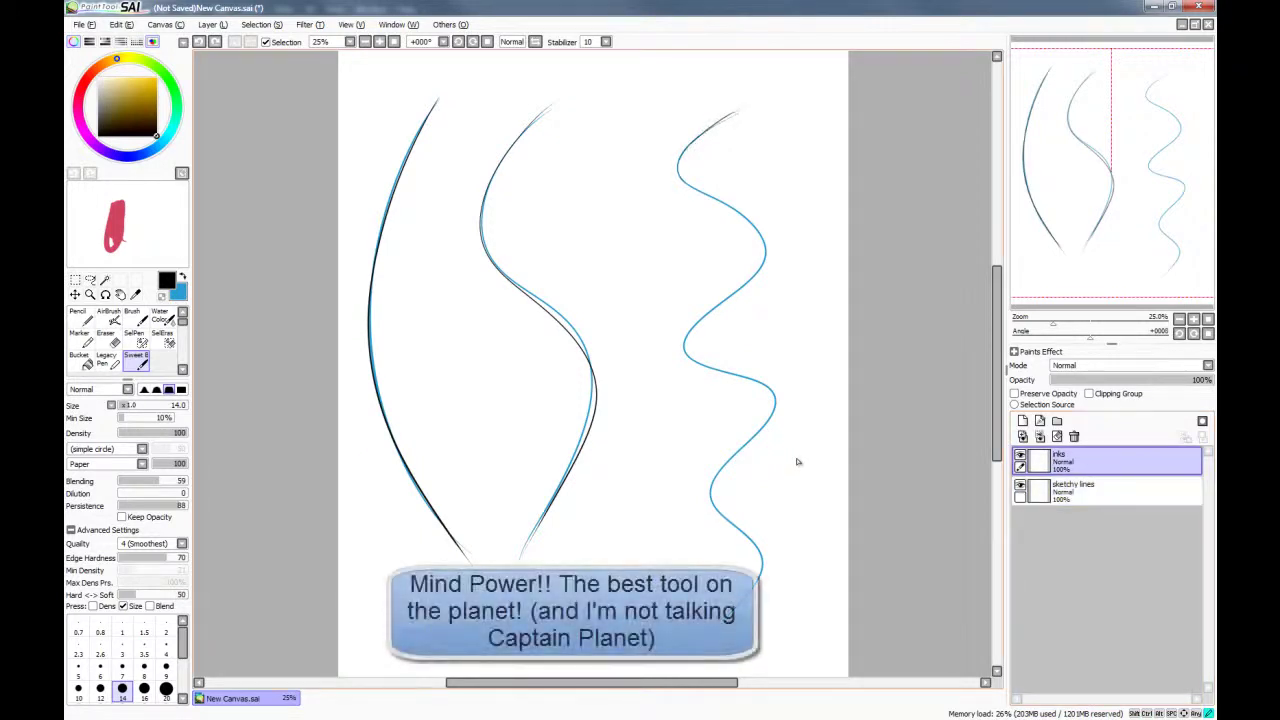
Ink the third wavy curve in black, redrawing it after undoing the first attempt
mouse_move(690, 145)
mouse_down()
mouse_move(760, 255)
mouse_move(685, 350)
mouse_move(740, 448)
mouse_move(770, 560)
mouse_move(725, 635)
mouse_up()
key(ctrl+z)
mouse_move(735, 112)
mouse_down()
mouse_move(684, 150)
mouse_move(755, 280)
mouse_move(750, 378)
mouse_move(712, 508)
mouse_move(725, 632)
mouse_up()
Toggle the blue sketch layer on and off to compare, leaving it hidden
click(1020, 484)
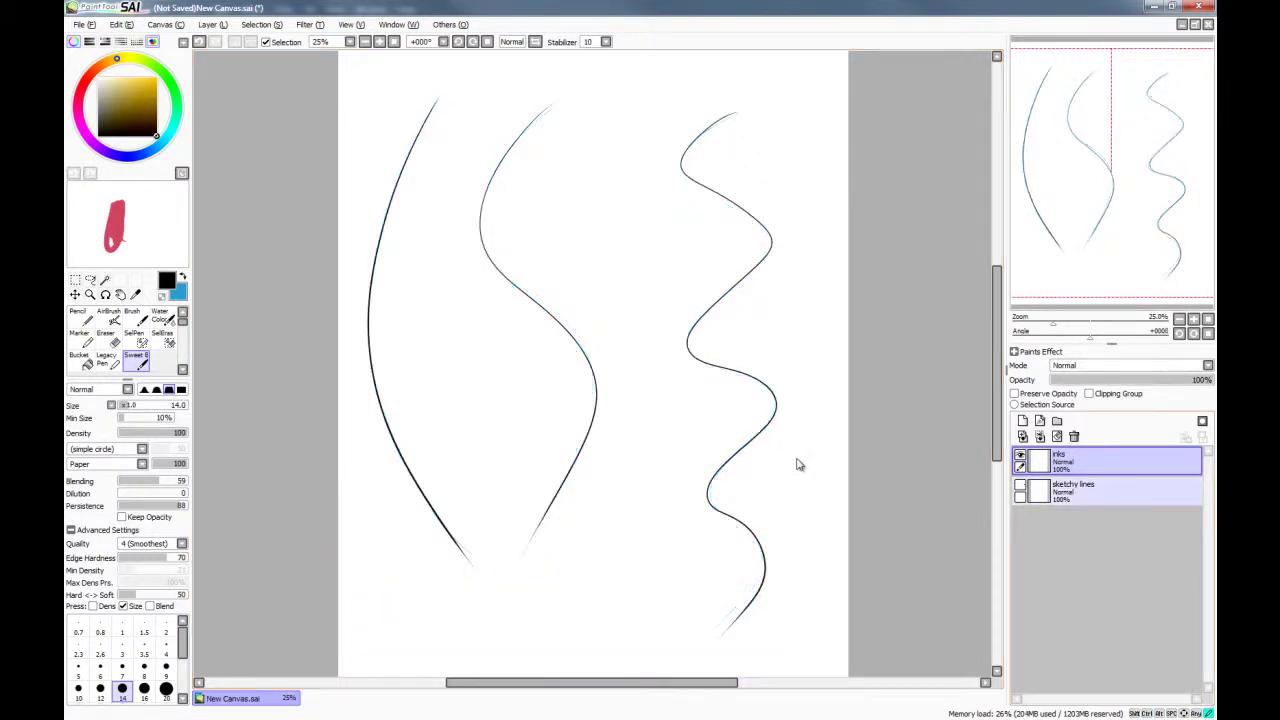
click(1020, 484)
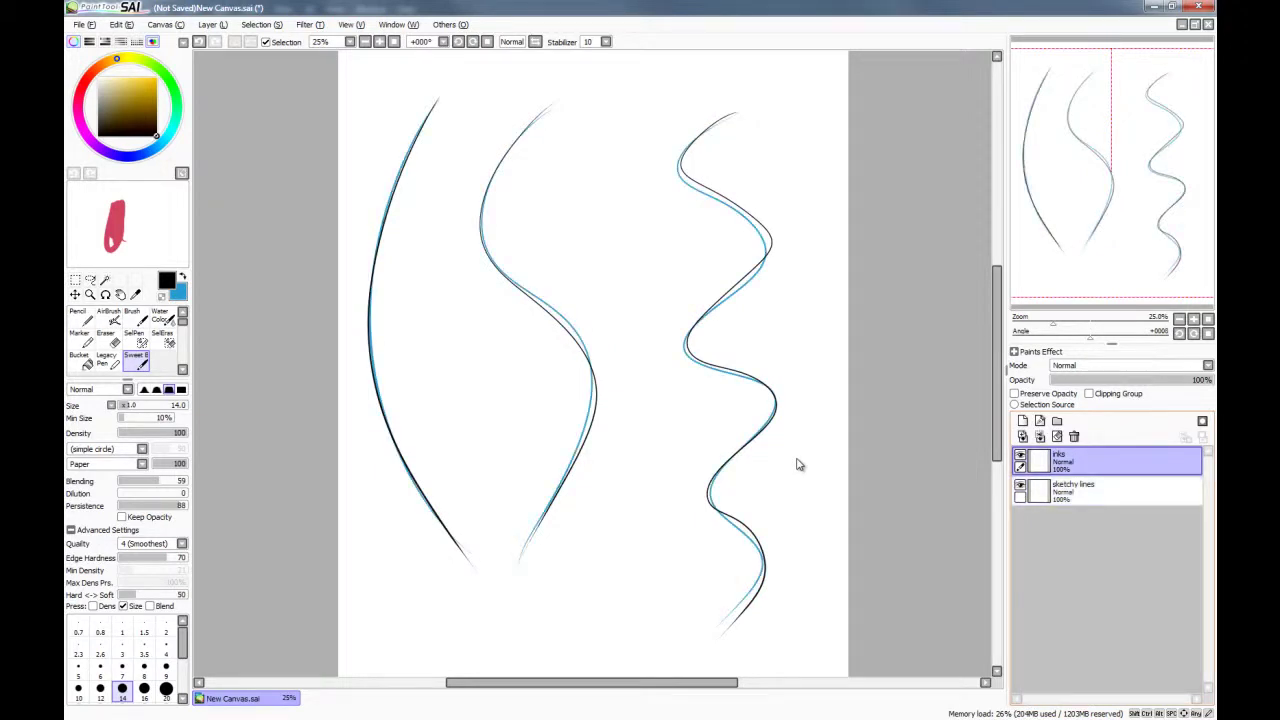
click(1020, 484)
click(1020, 484)
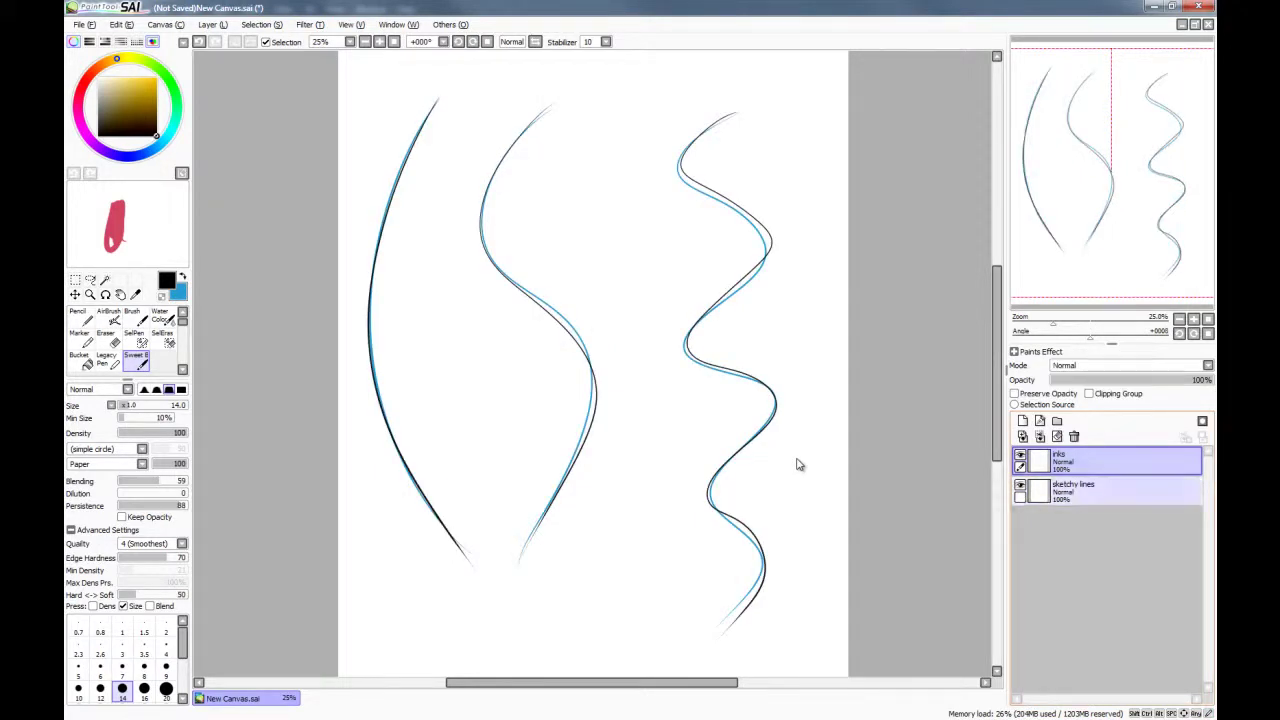
click(1019, 488)
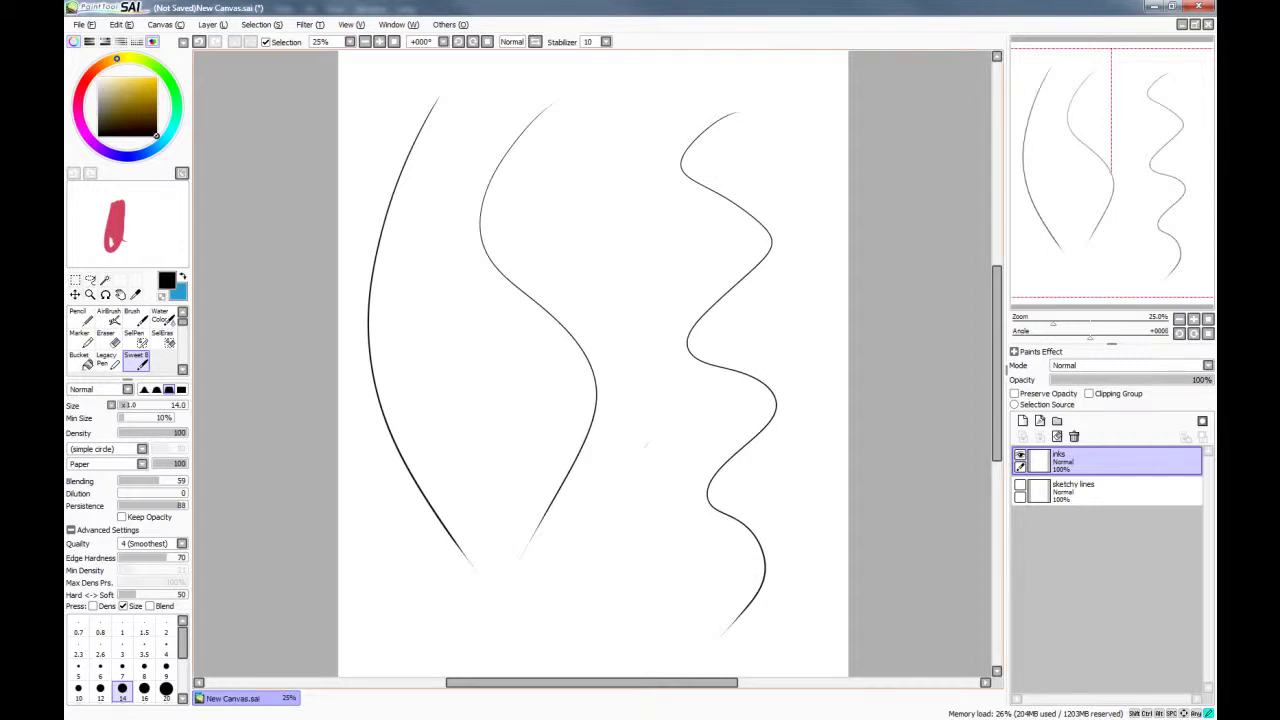
Draw three curved hatching strokes between the middle and right lines, plus a lower-left zigzag
mouse_move(646, 444)
mouse_down()
mouse_move(574, 606)
mouse_move(612, 600)
mouse_up()
mouse_move(662, 478)
mouse_down()
mouse_move(637, 618)
mouse_move(660, 634)
mouse_up()
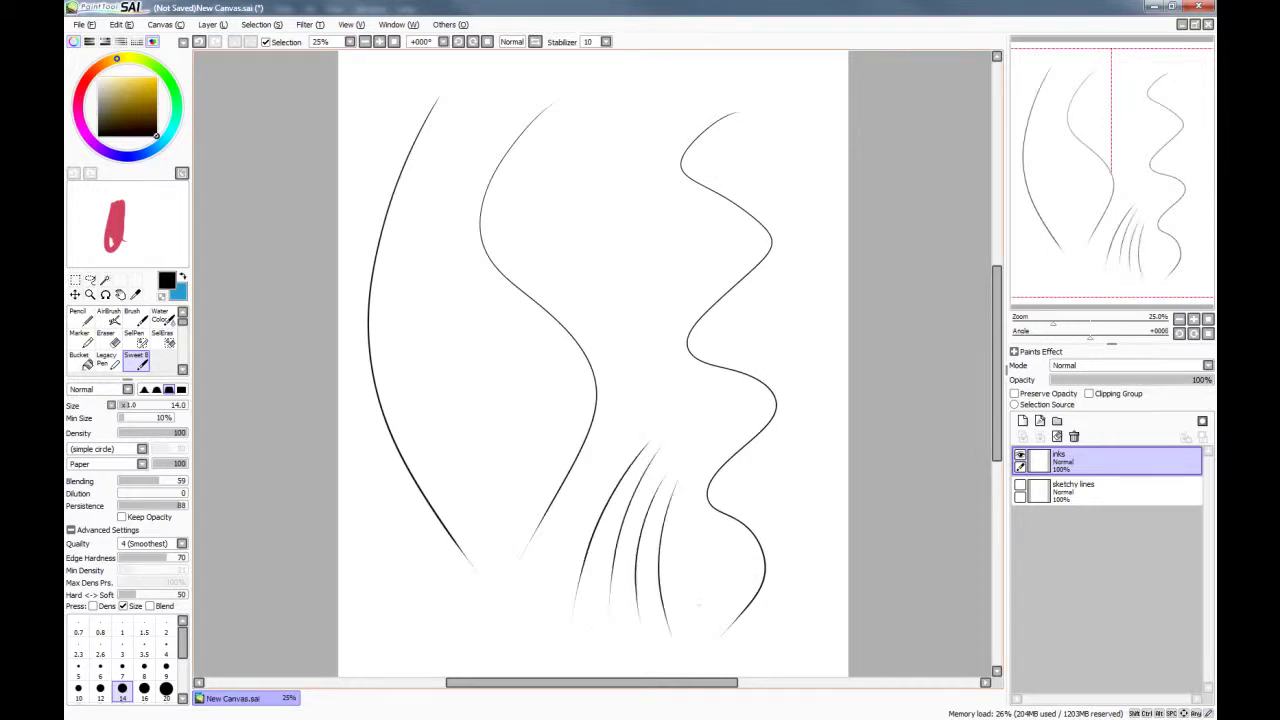
drag(678, 536, 702, 632)
mouse_move(385, 602)
mouse_down()
mouse_move(438, 588)
mouse_move(552, 634)
mouse_up()
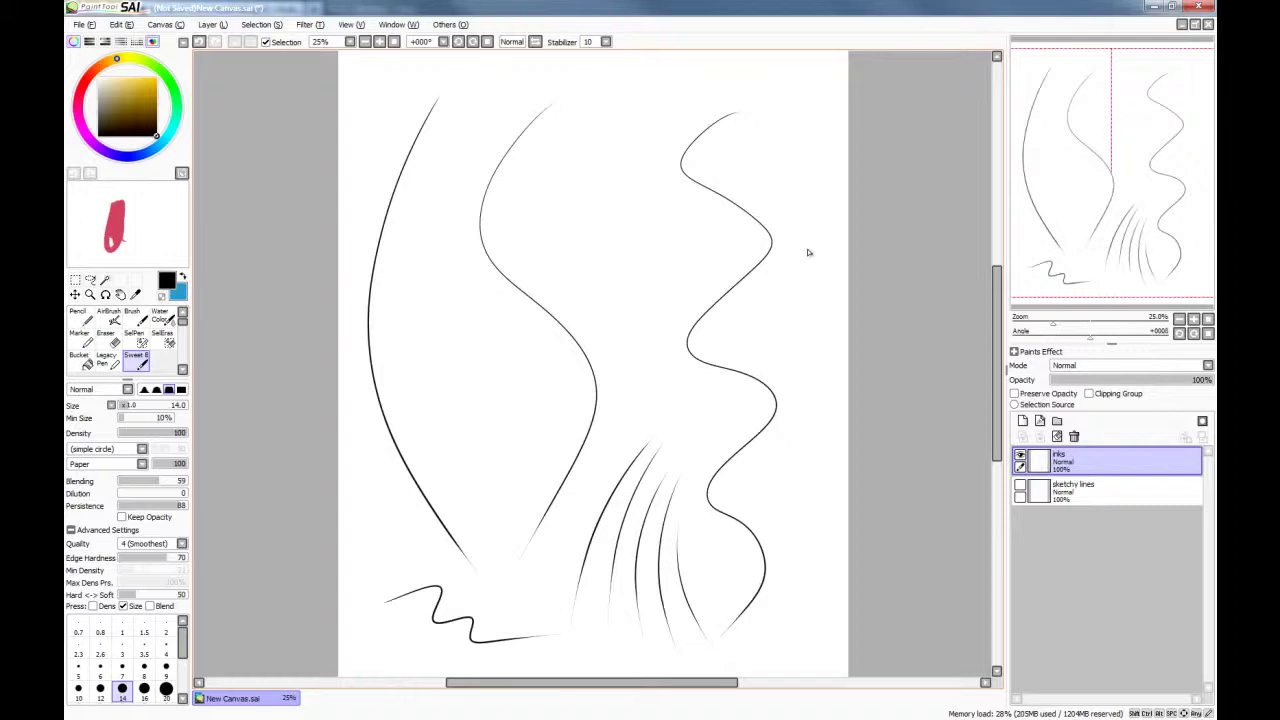
Add curves beside the third wave, a small zigzag, right-side diagonal hatching and a left curve
drag(667, 250, 632, 390)
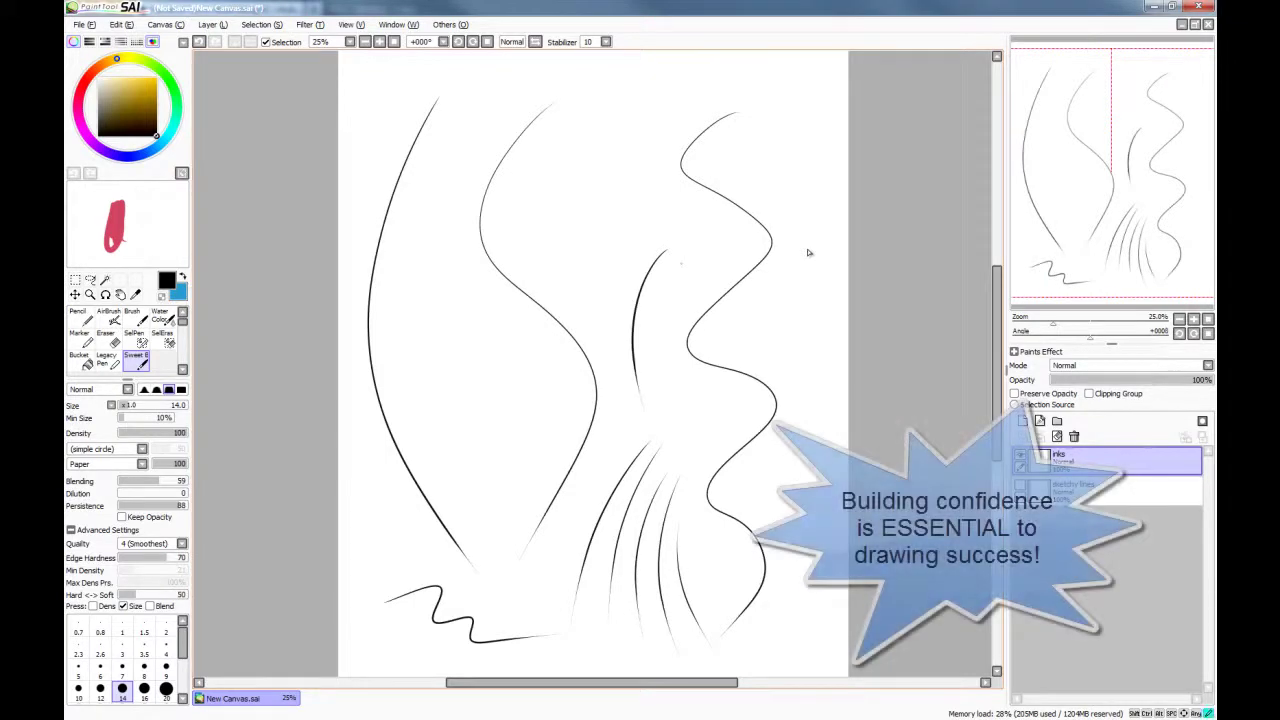
mouse_move(662, 262)
mouse_down()
mouse_move(656, 392)
mouse_move(684, 436)
mouse_up()
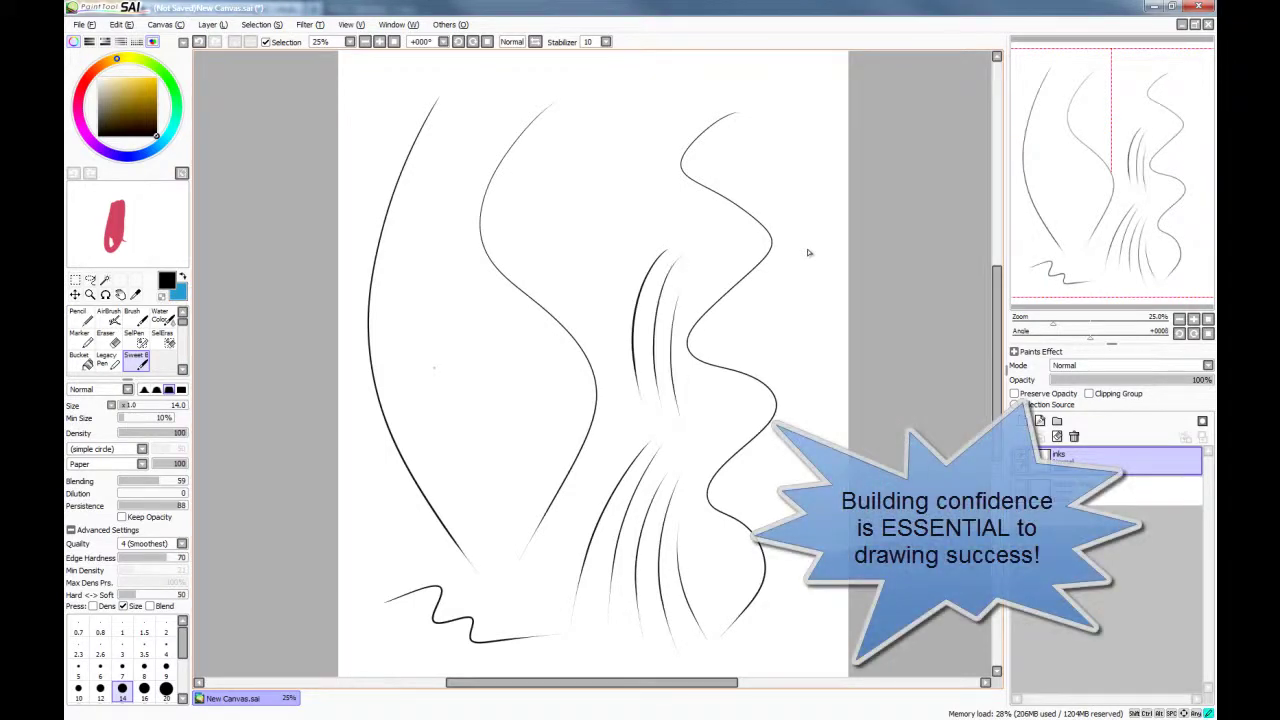
mouse_move(434, 366)
mouse_down()
mouse_move(494, 399)
mouse_move(515, 444)
mouse_up()
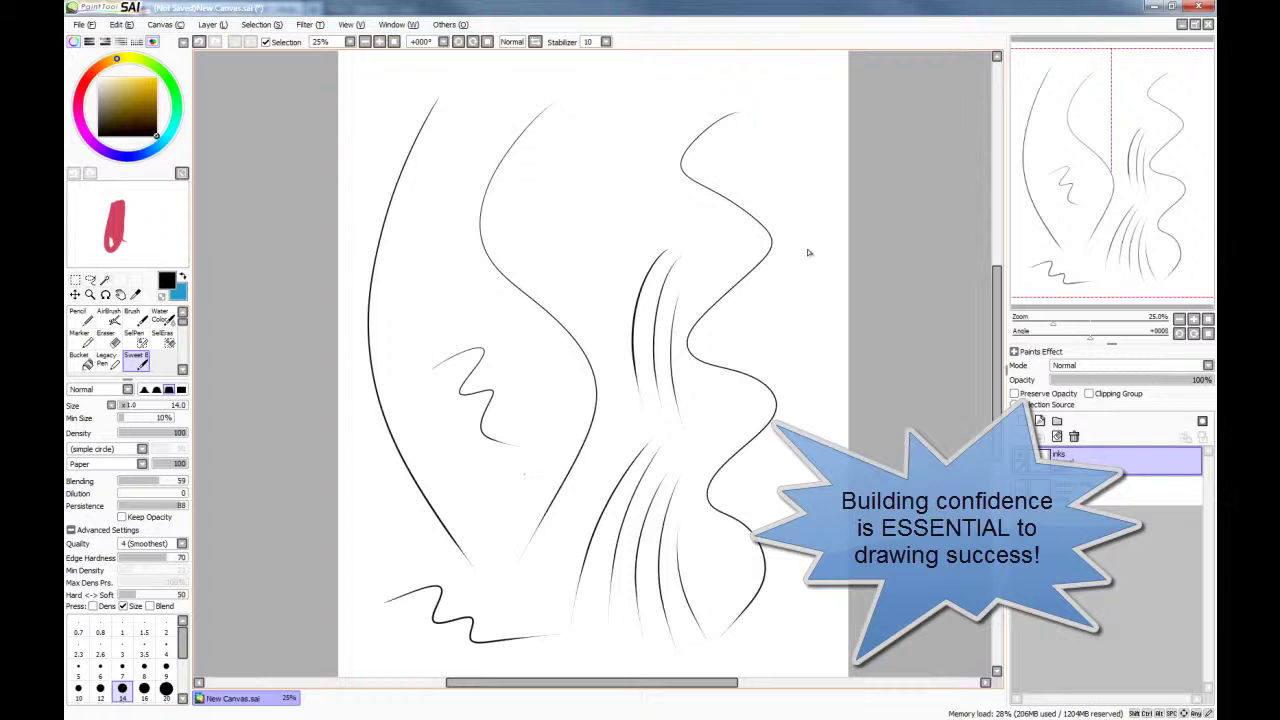
mouse_move(792, 464)
mouse_down()
mouse_move(768, 480)
mouse_move(778, 474)
mouse_up()
drag(816, 468, 784, 488)
mouse_move(377, 472)
mouse_down()
mouse_move(360, 518)
mouse_move(378, 636)
mouse_up()
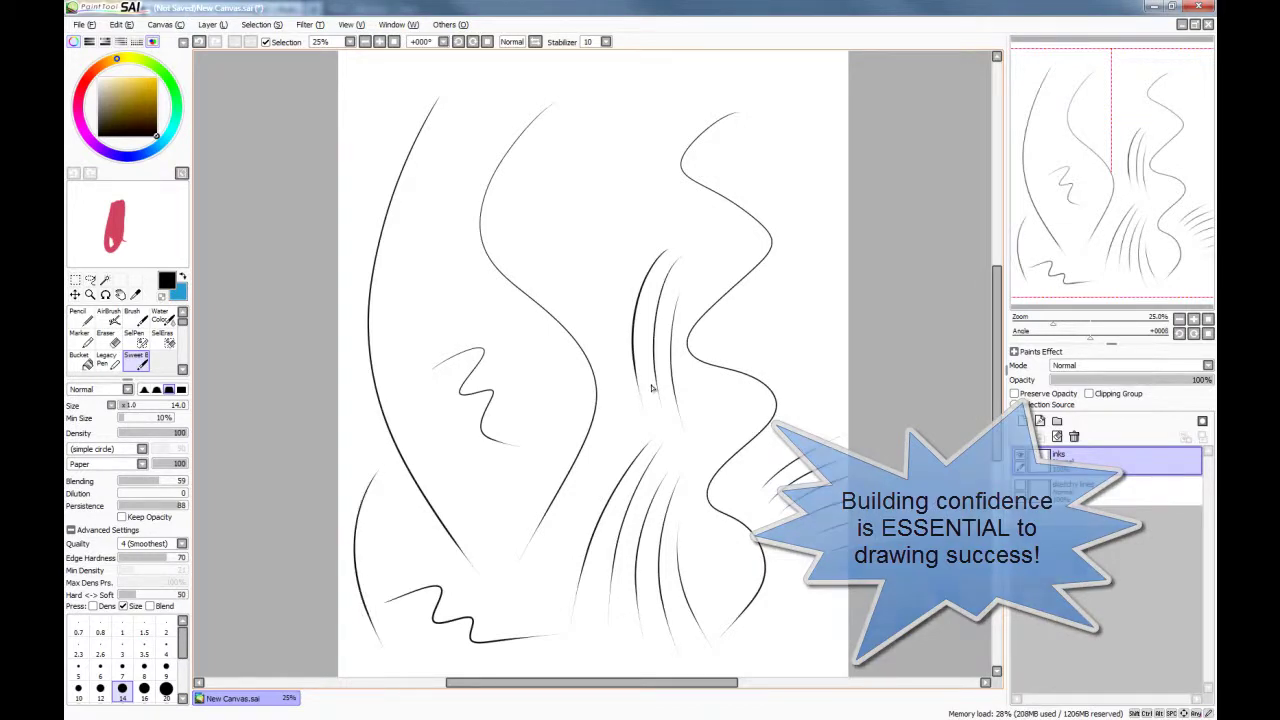
Zoom in and pan across the S-curve and hatching to inspect line quality
scroll(652, 390, up, 2)
scroll(652, 390, up, 1)
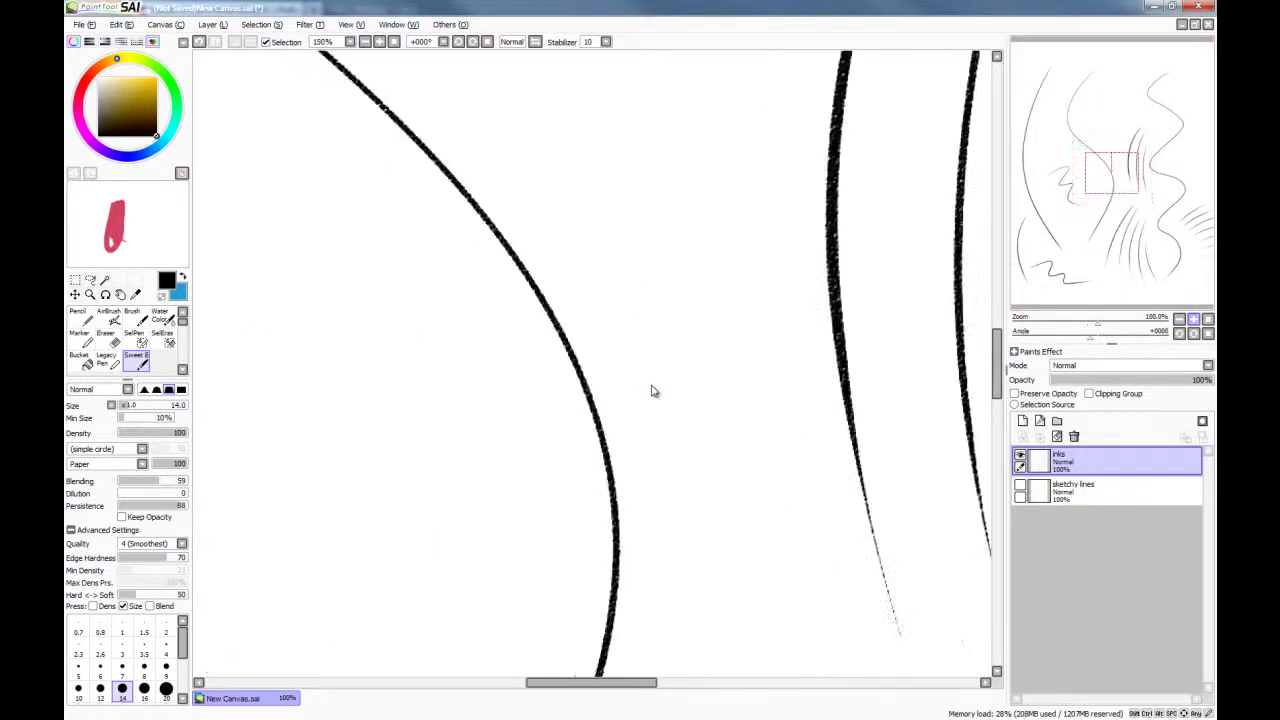
key(Right)
key(Right)
key(Right)
key(Right)
key(Right)
key(Right)
key(Up)
key(Up)
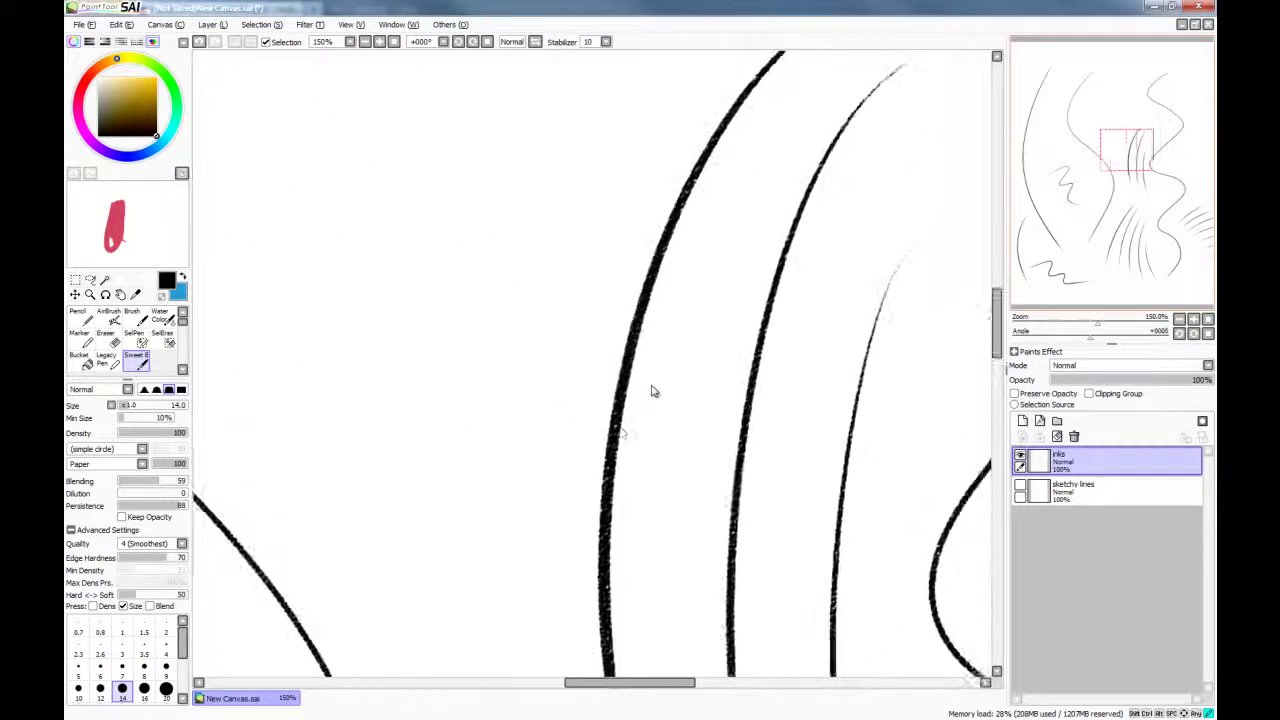
key(Right)
key(Right)
key(Right)
key(Right)
key(Down)
key(Down)
key(Down)
key(Down)
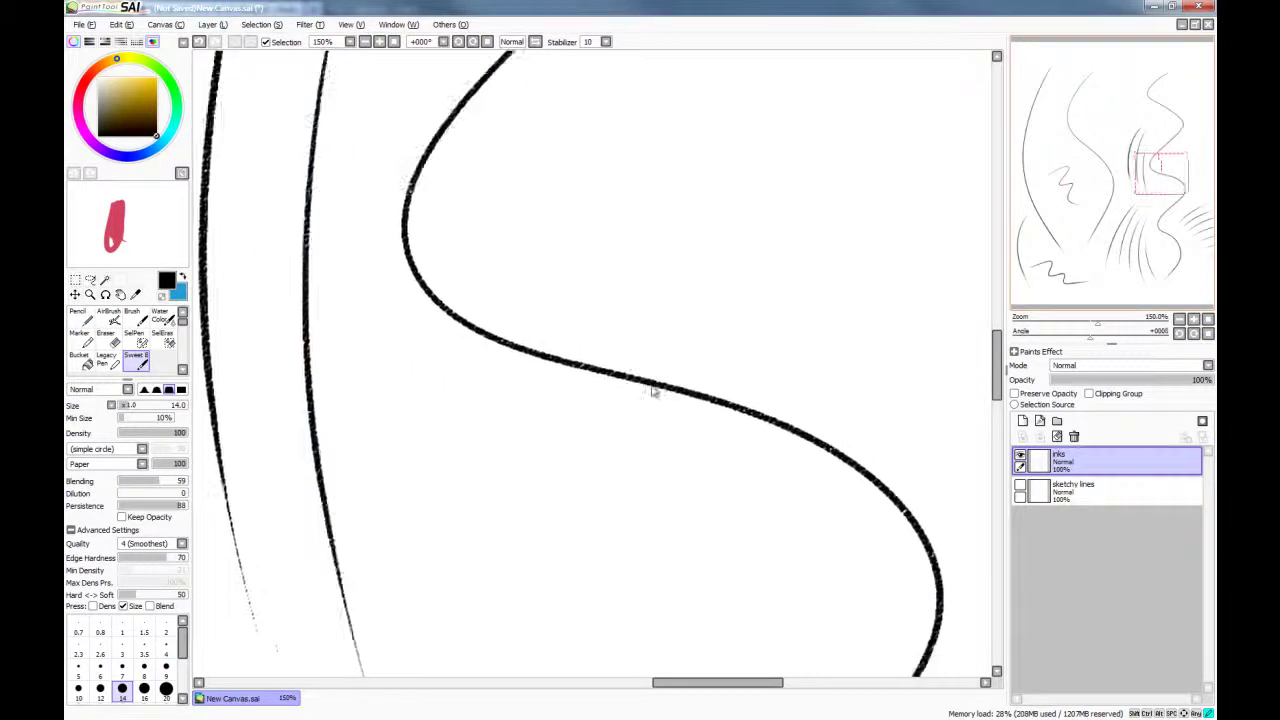
key(Down)
key(Down)
key(Down)
key(Down)
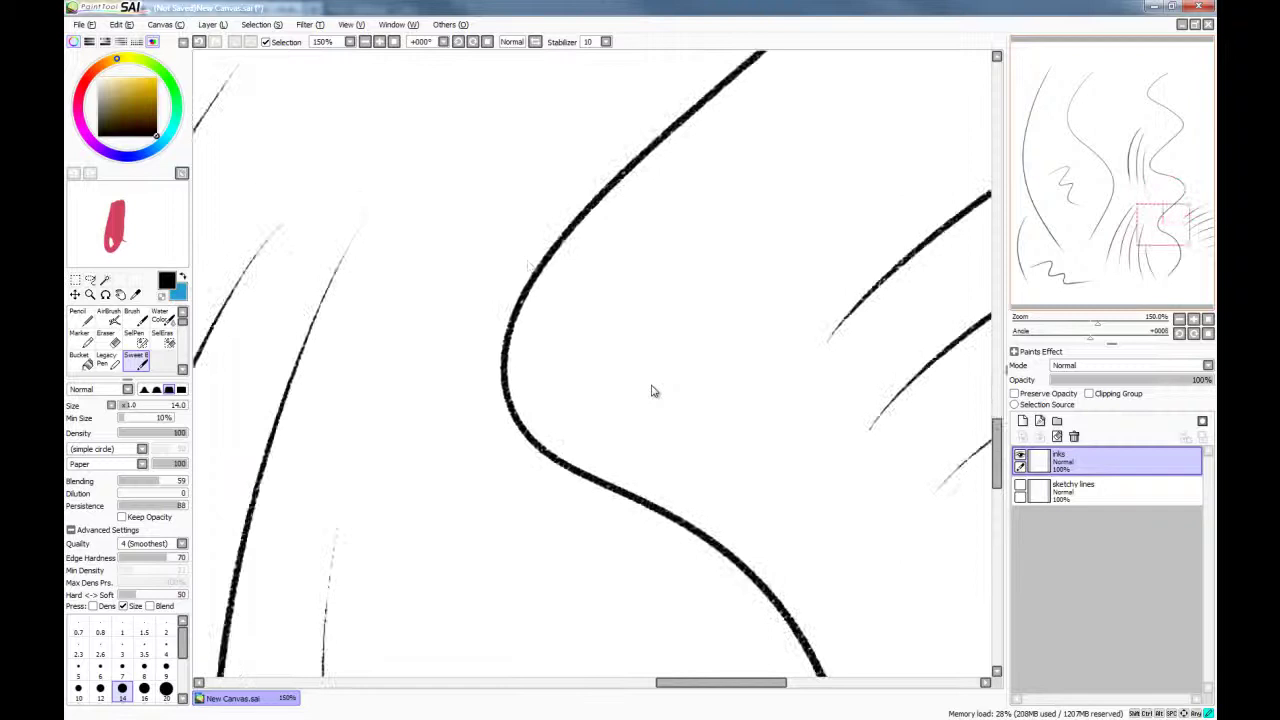
key(Left)
key(Left)
key(Left)
key(Left)
key(Down)
key(Down)
key(Down)
key(Down)
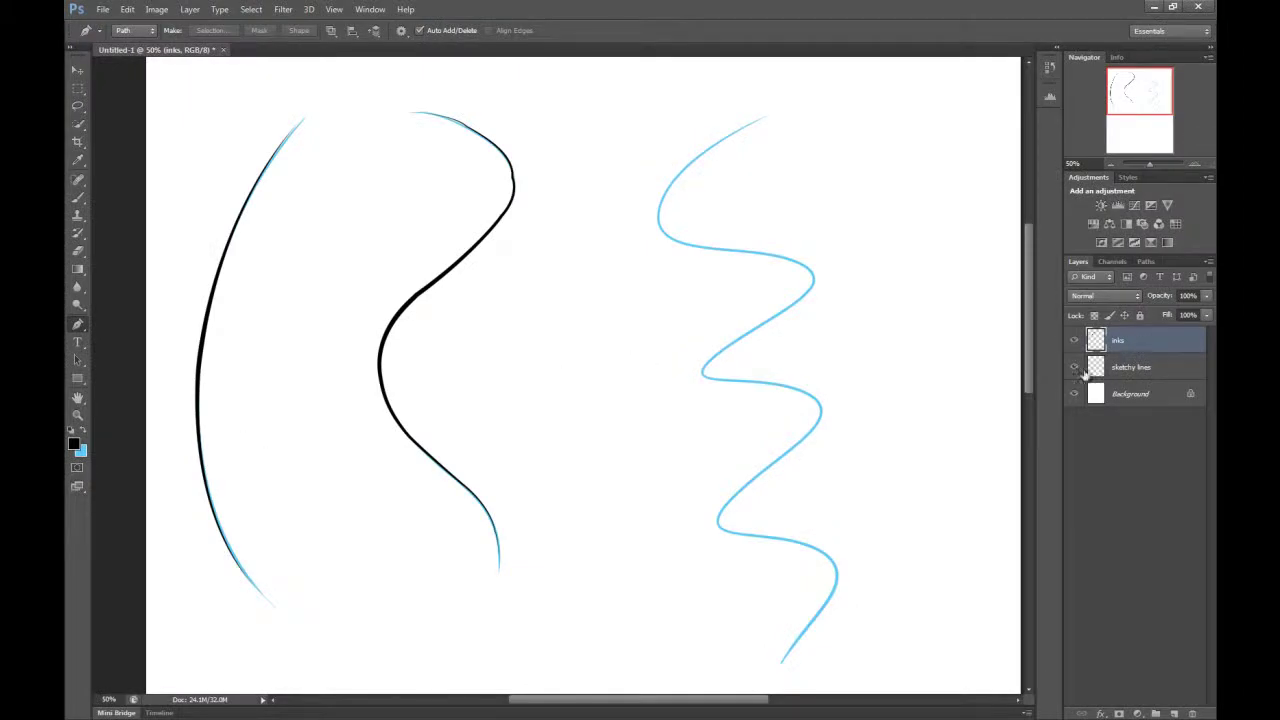
click(1197, 162)
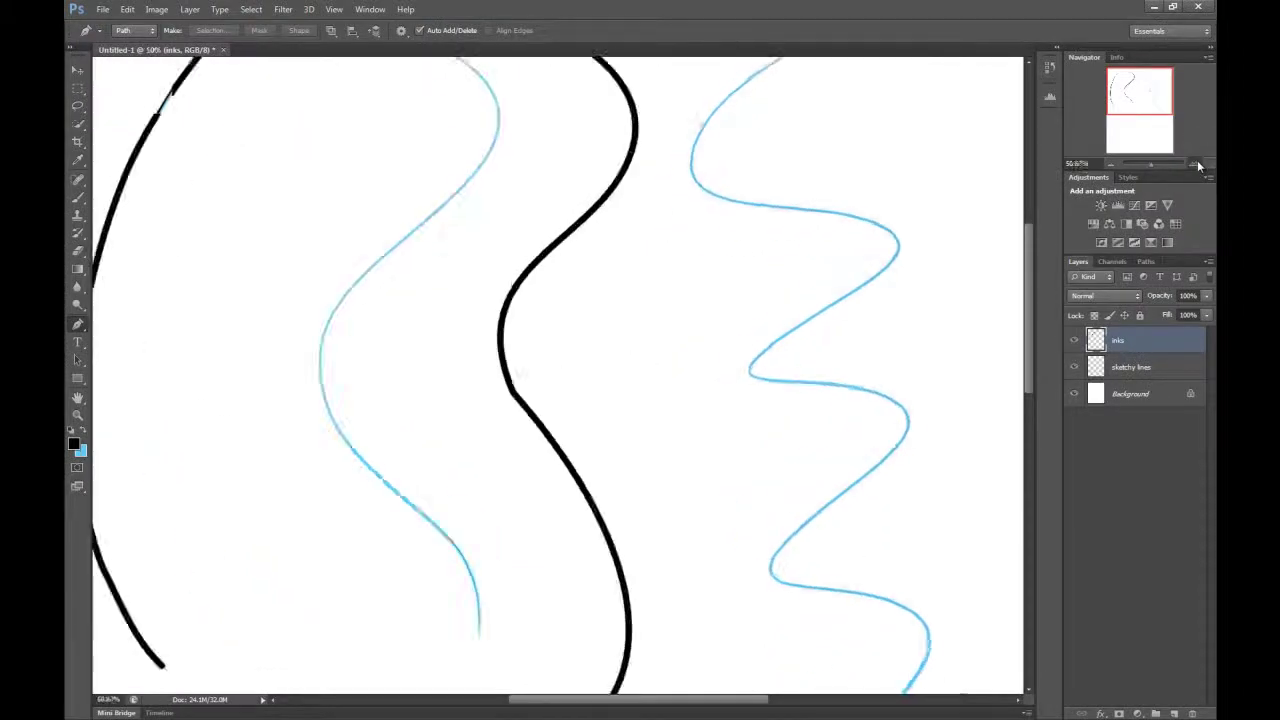
click(1197, 162)
mouse_move(1135, 93)
mouse_down()
mouse_move(1130, 74)
mouse_move(1127, 115)
mouse_move(1145, 93)
mouse_up()
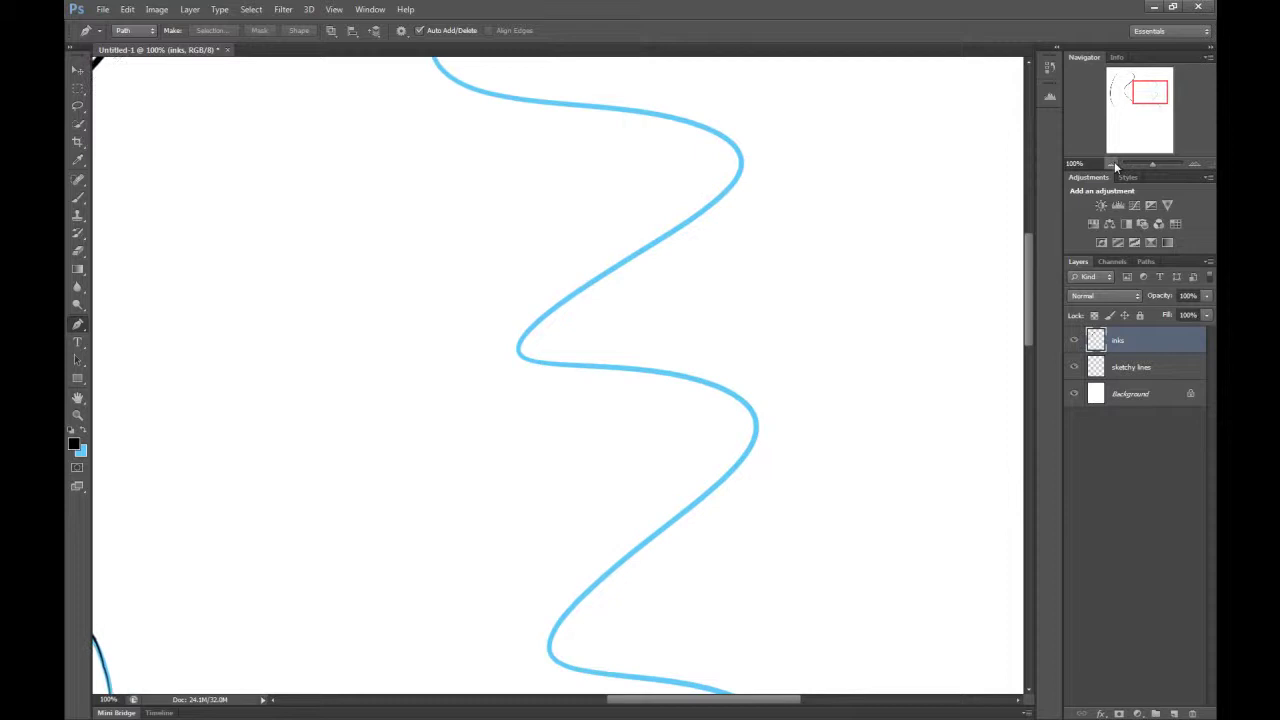
click(1112, 163)
click(1112, 163)
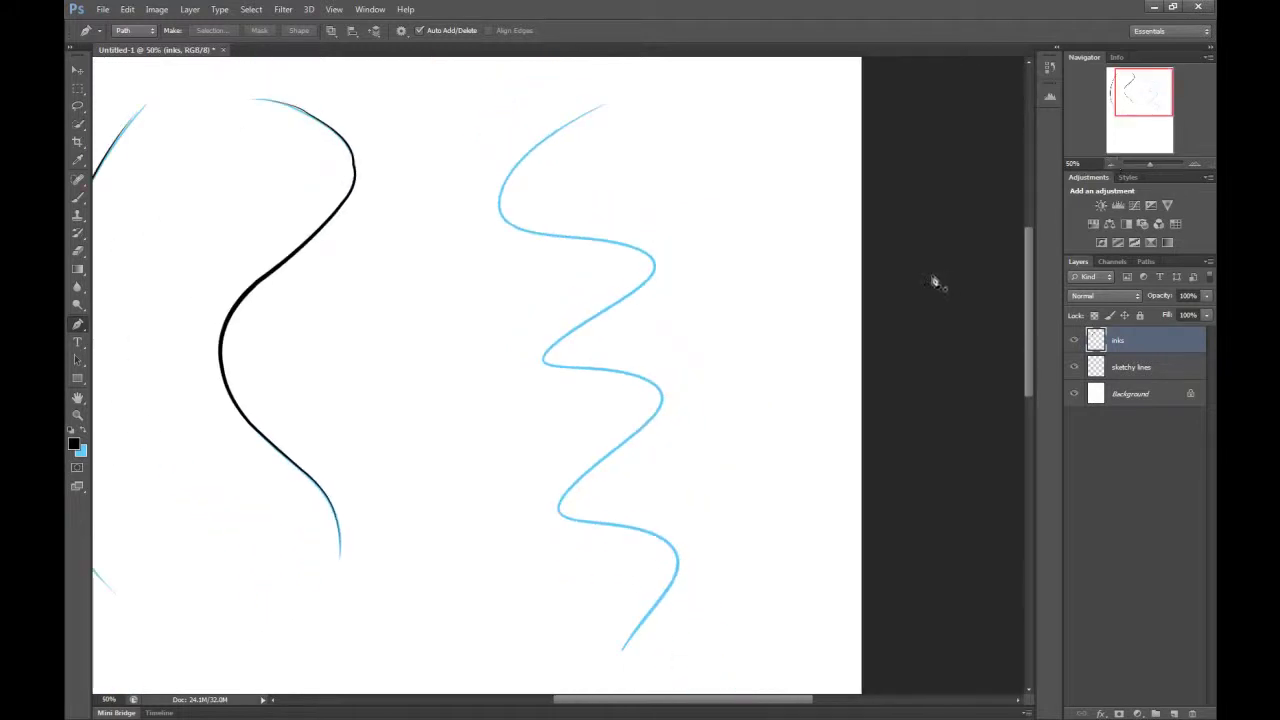
click(392, 295)
Draw a curved pen path between the inked middle line and the blue wave
drag(495, 378, 471, 471)
click(433, 609)
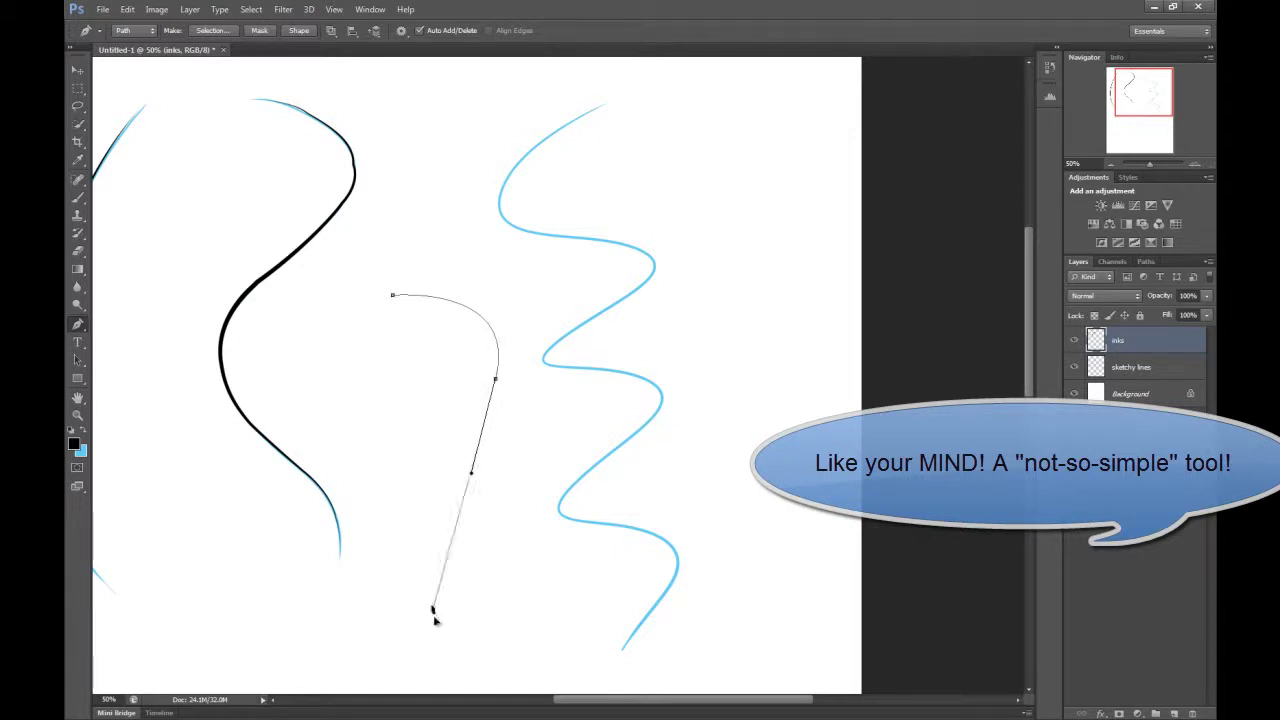
drag(433, 612, 521, 680)
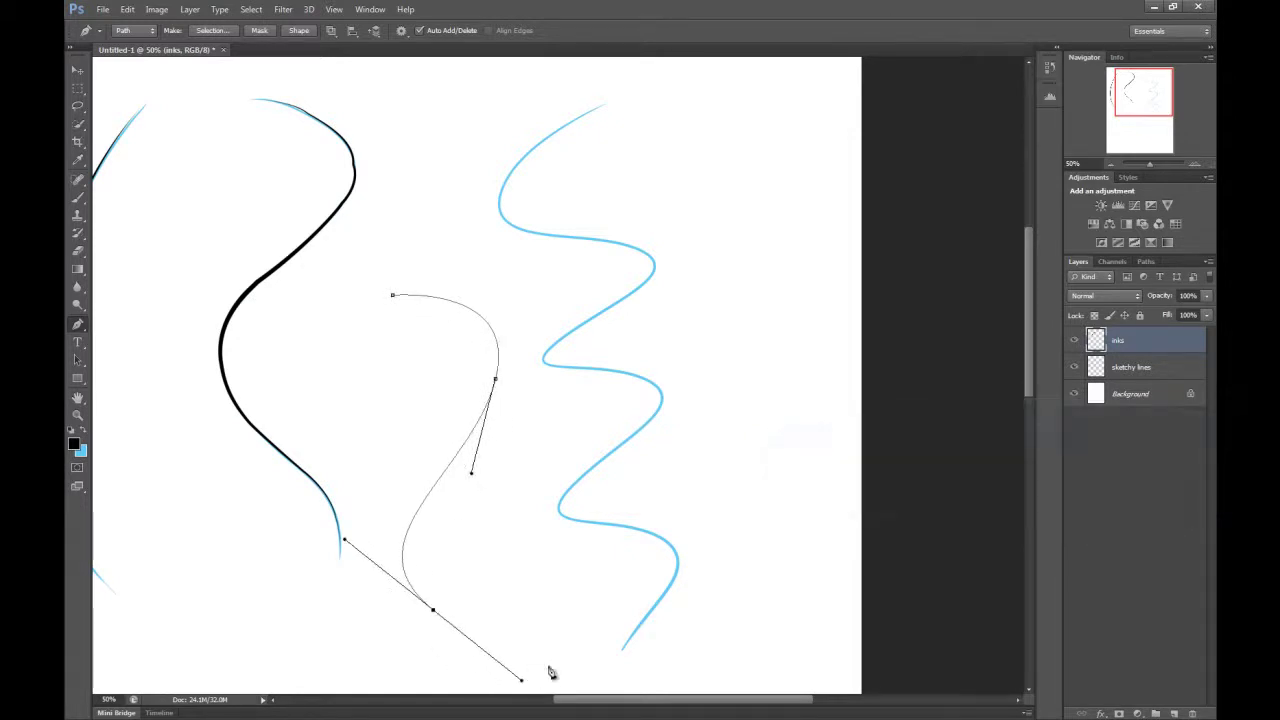
click(589, 661)
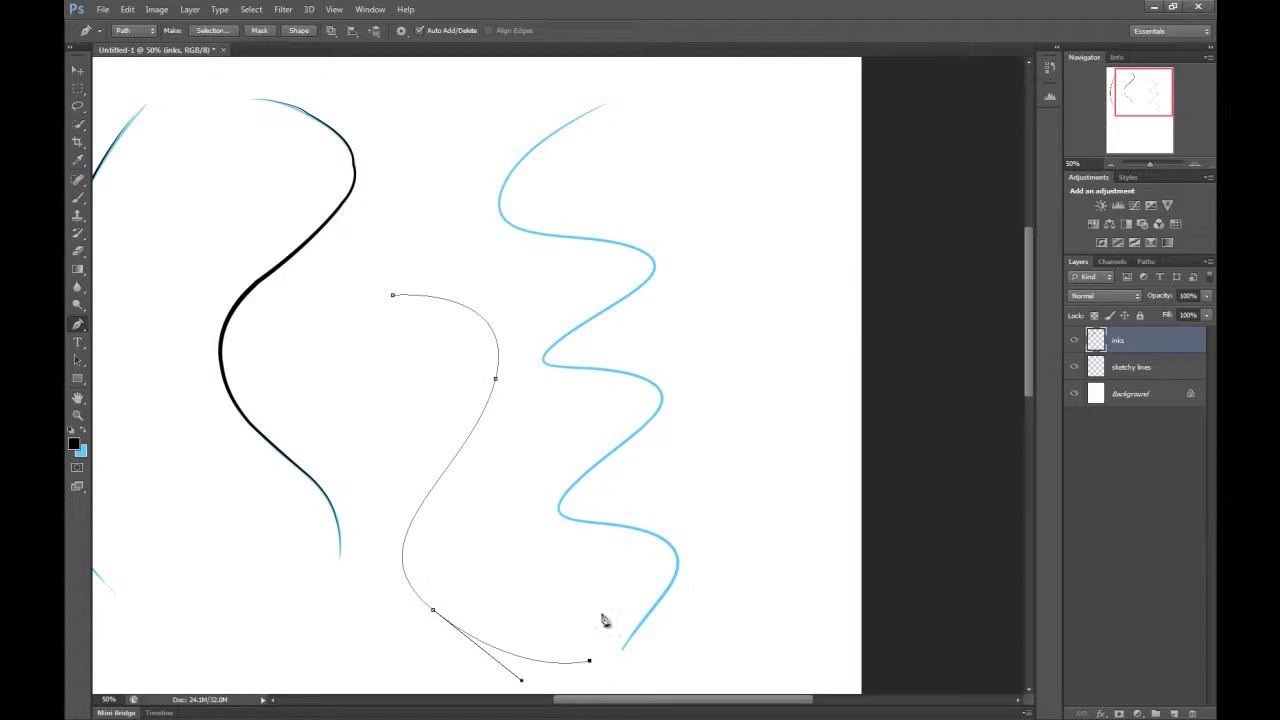
Stroke the path with the black brush, then delete the path outline
right_click(444, 458)
click(523, 229)
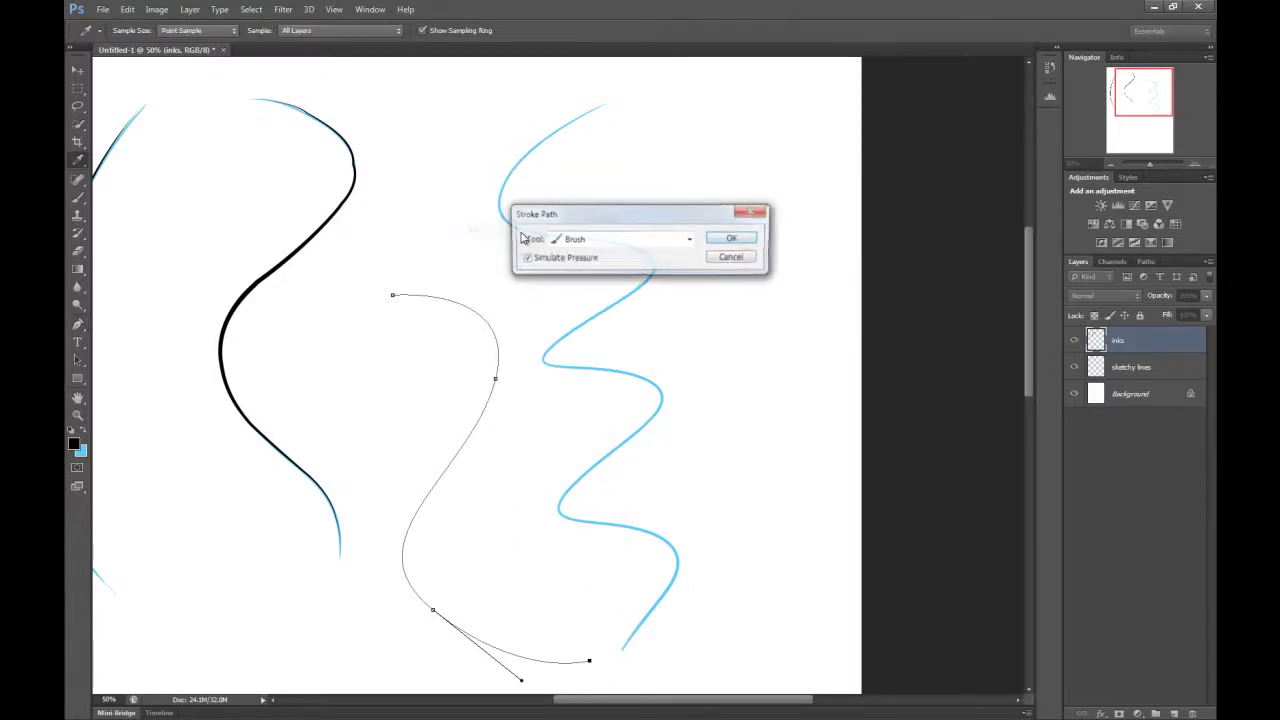
click(731, 238)
right_click(478, 470)
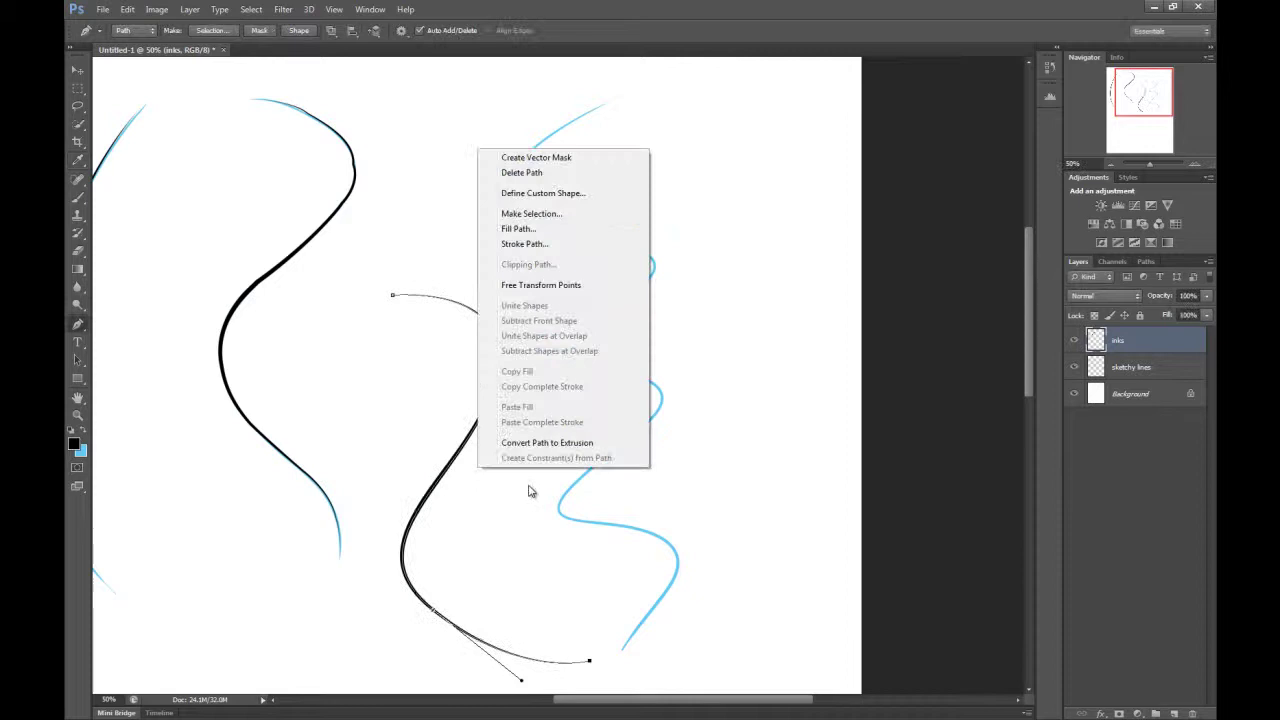
click(540, 173)
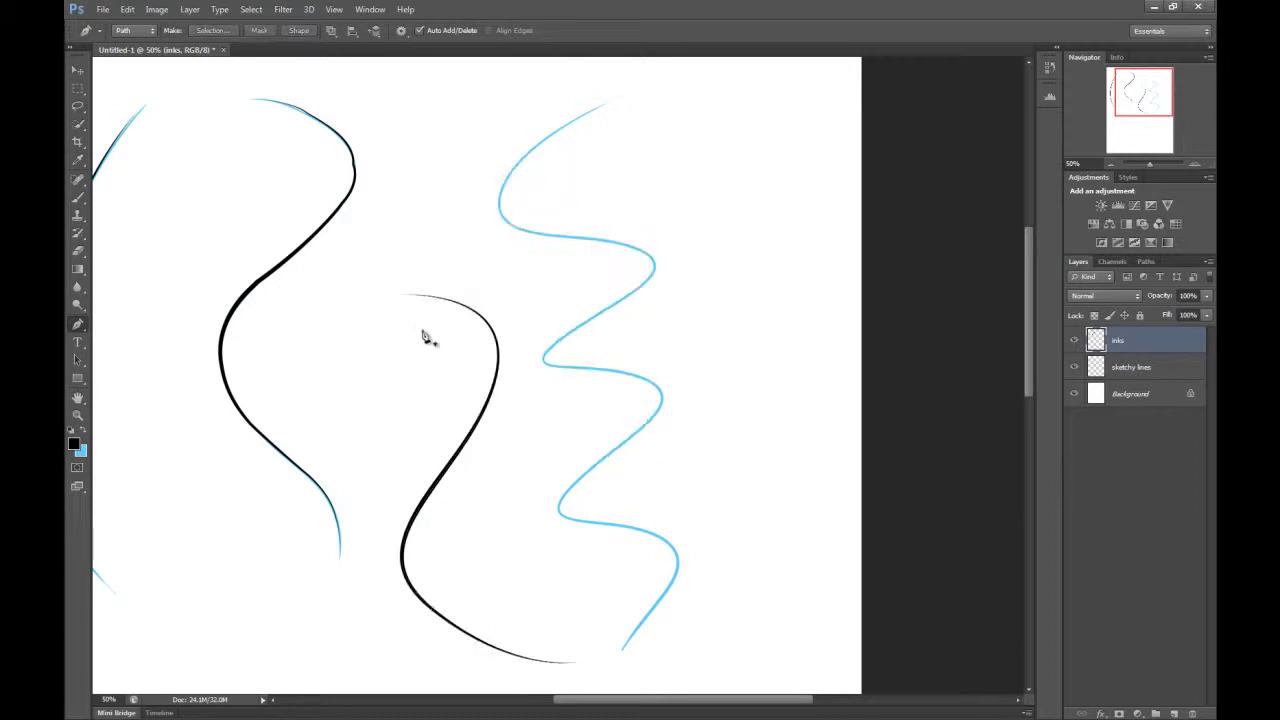
click(1195, 164)
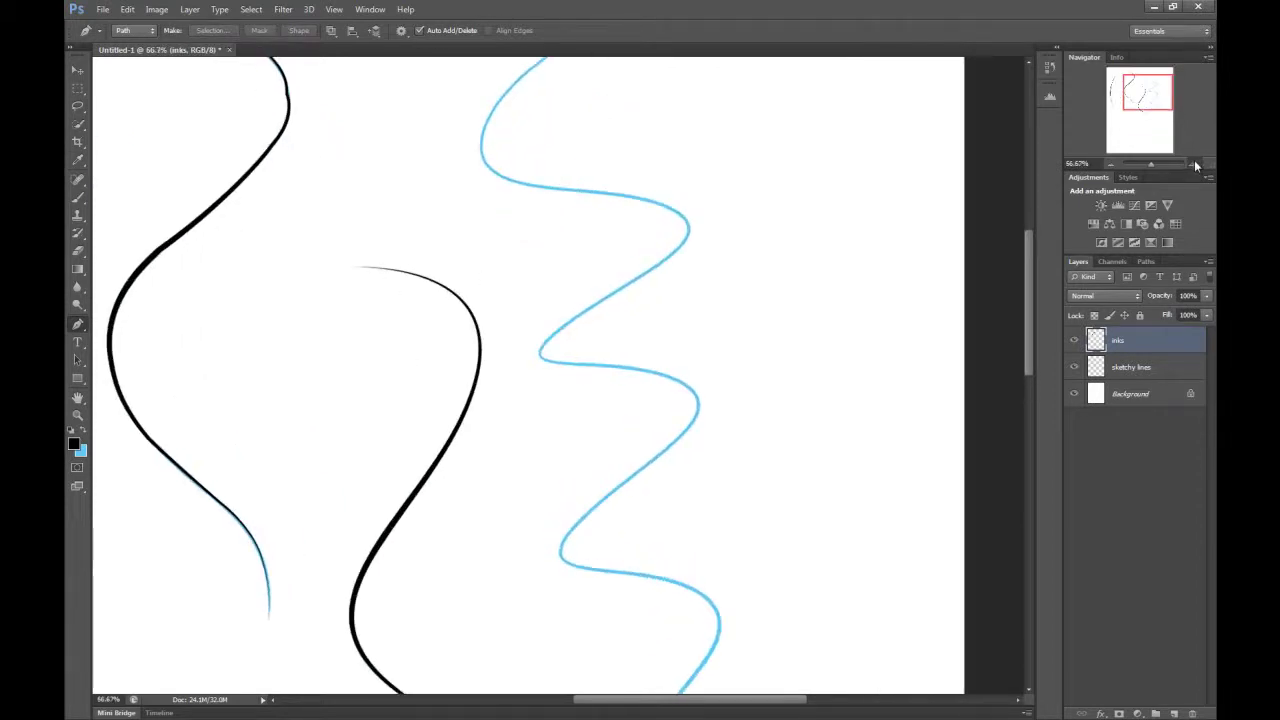
click(1195, 164)
click(1195, 164)
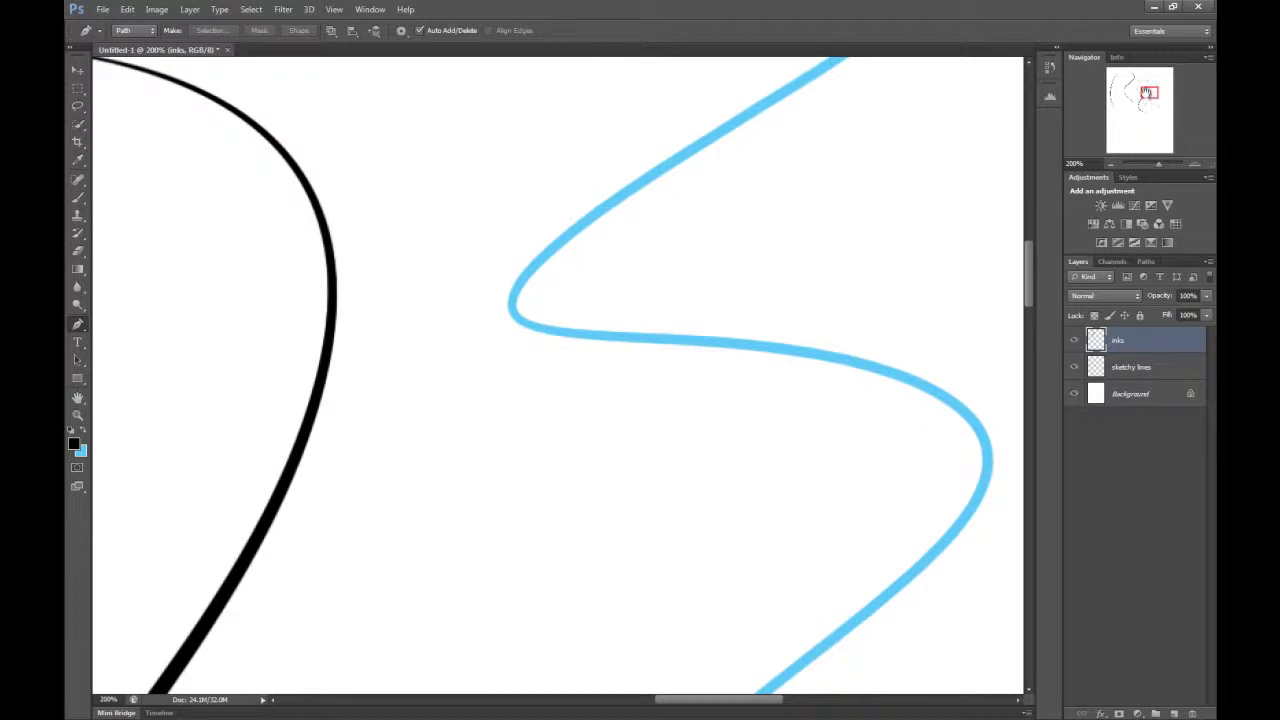
mouse_move(1147, 93)
mouse_down()
mouse_move(1137, 110)
mouse_move(1148, 116)
mouse_move(1146, 105)
mouse_up()
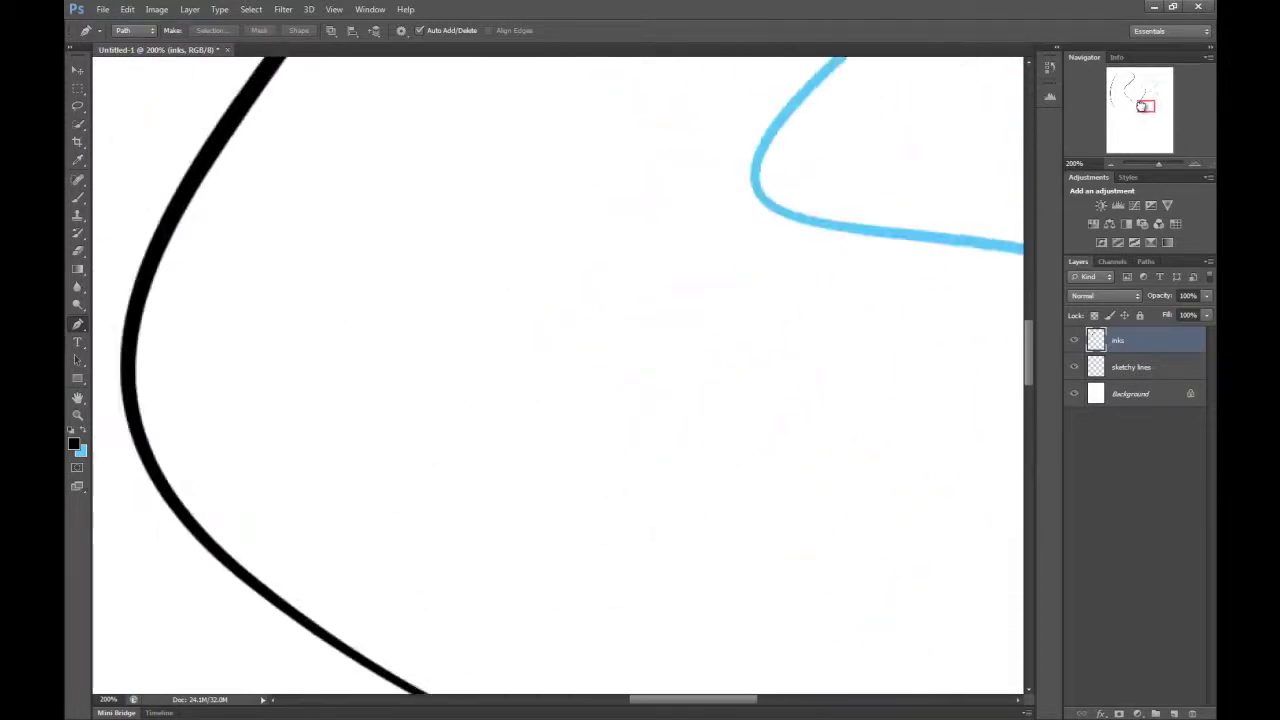
click(1112, 163)
click(1112, 163)
click(1112, 163)
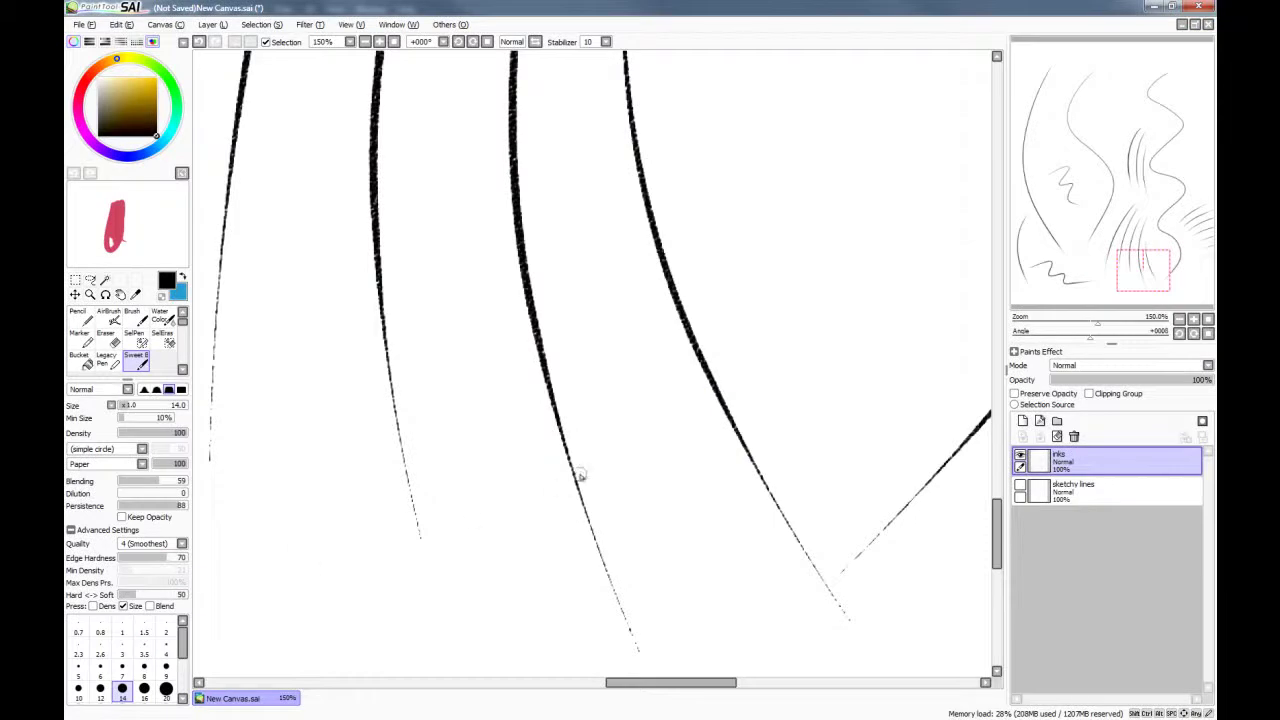
Zoom out from 150% to 16.66% so the whole inked canvas fits in view
click(1186, 320)
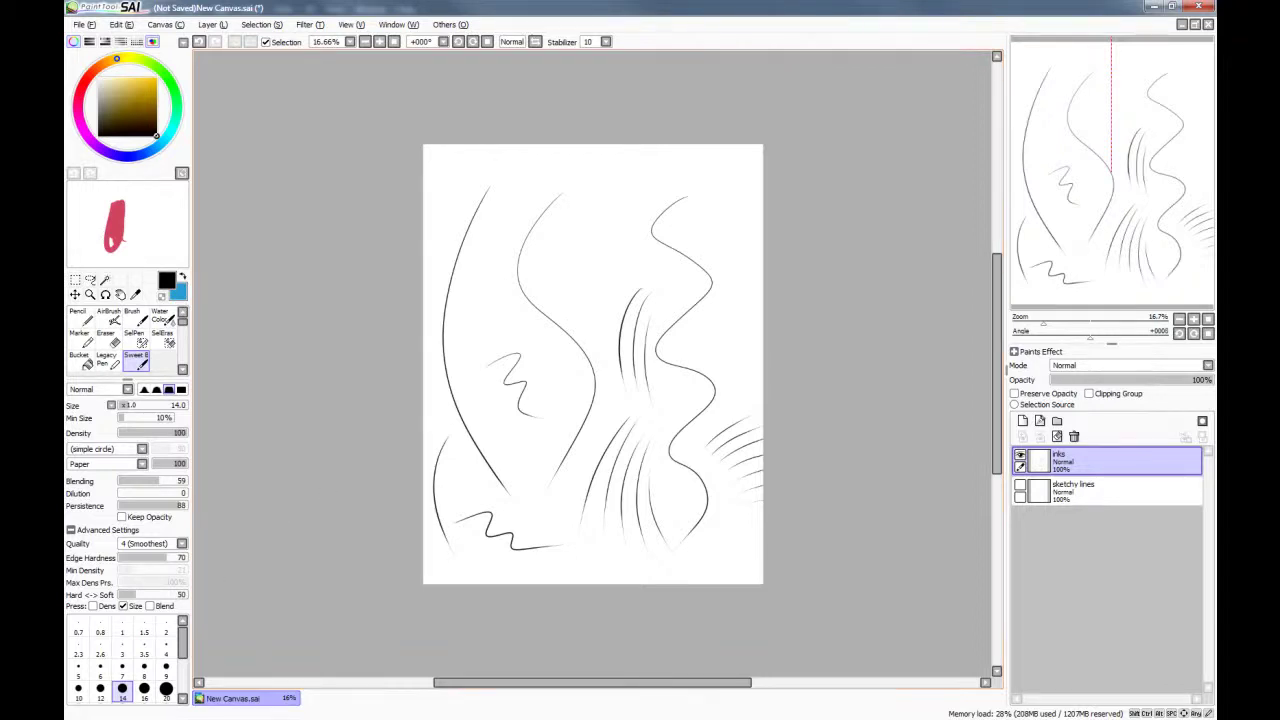
Switch to Firefox and go to google.com
key(alt+Tab)
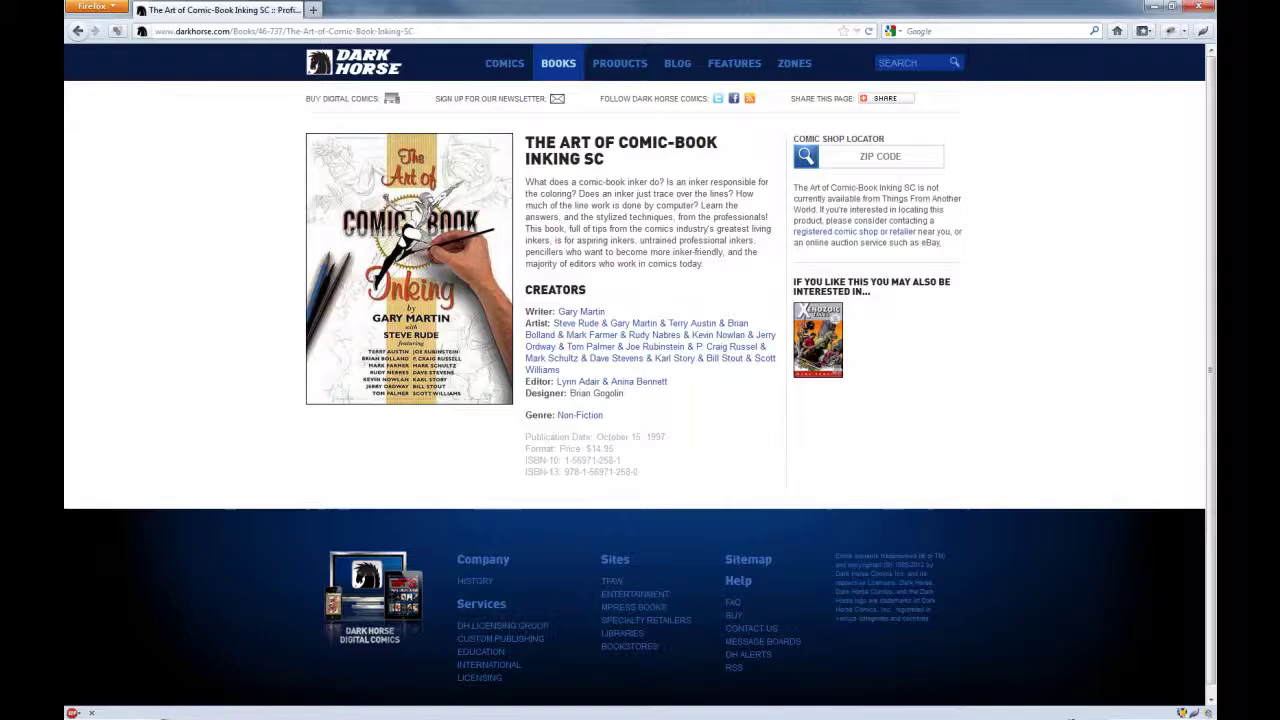
click(387, 31)
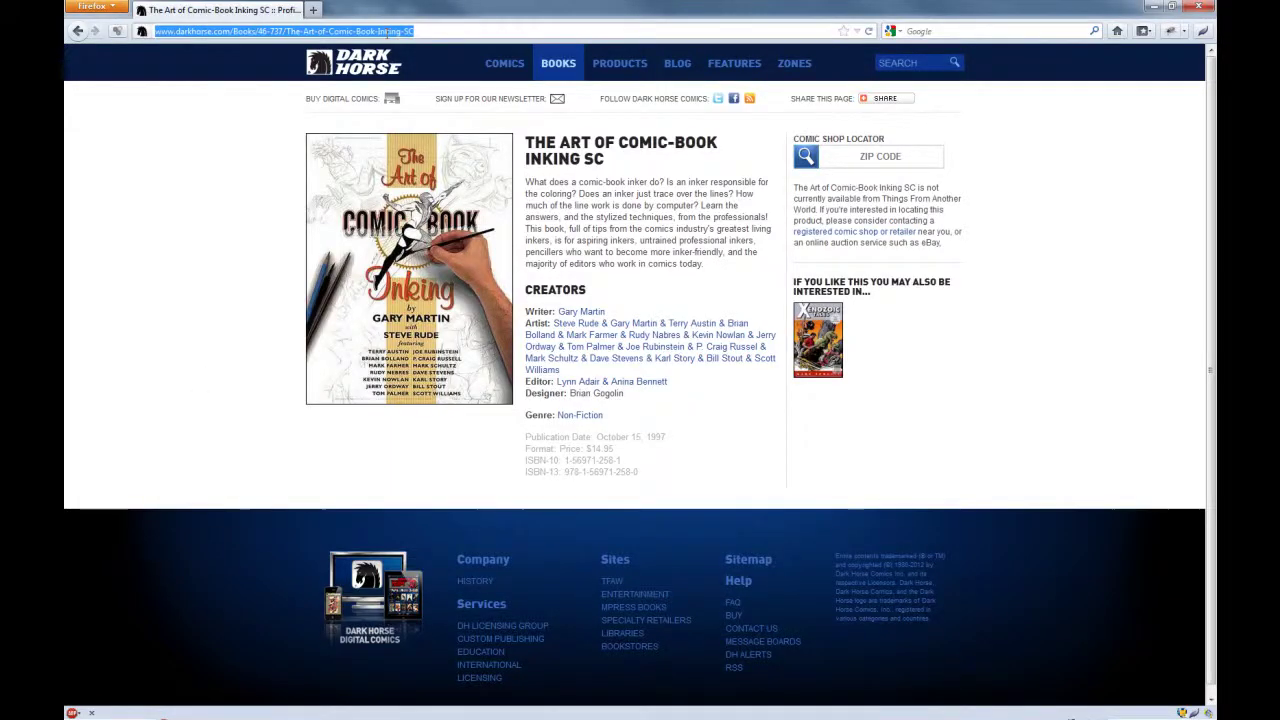
text(goog)
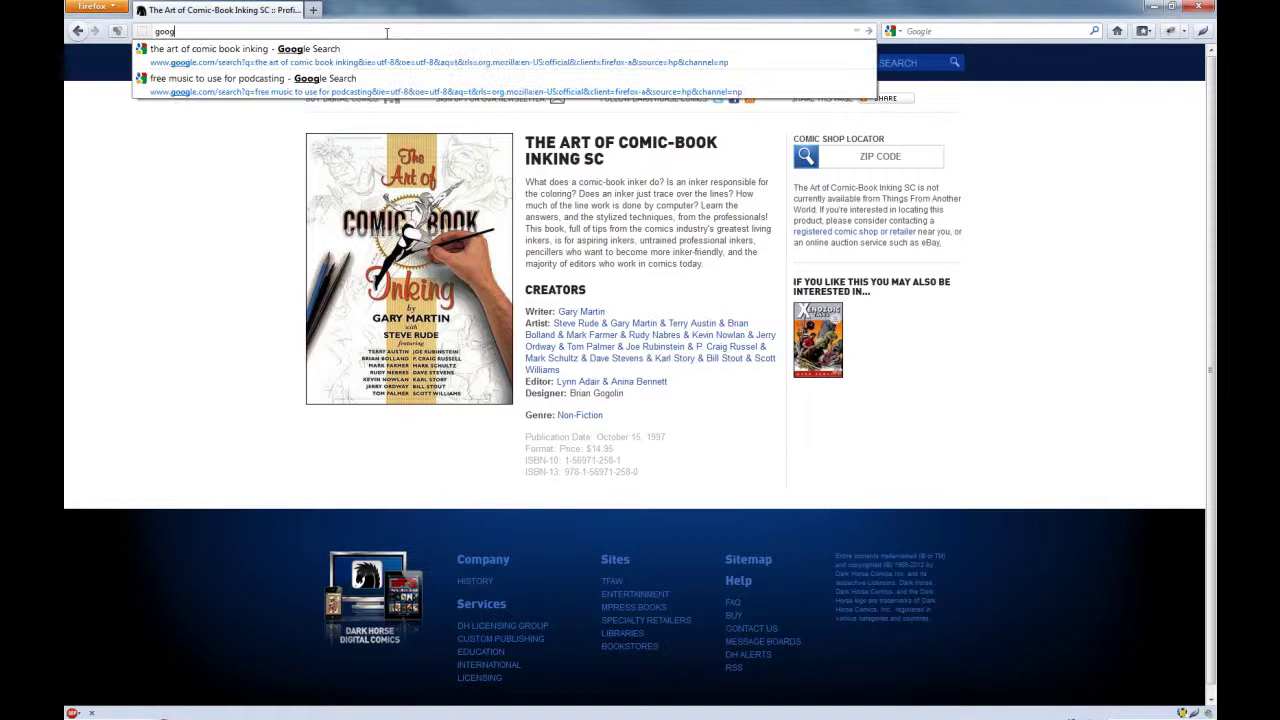
text(le.com)
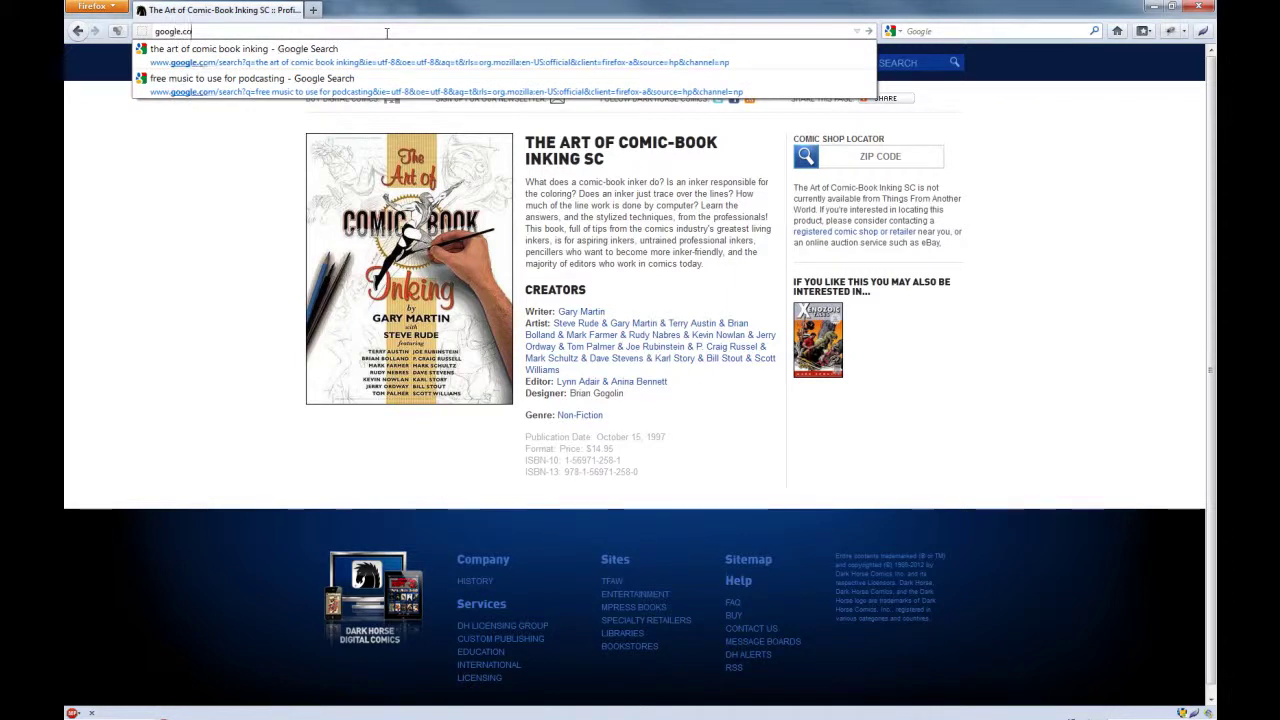
key(Return)
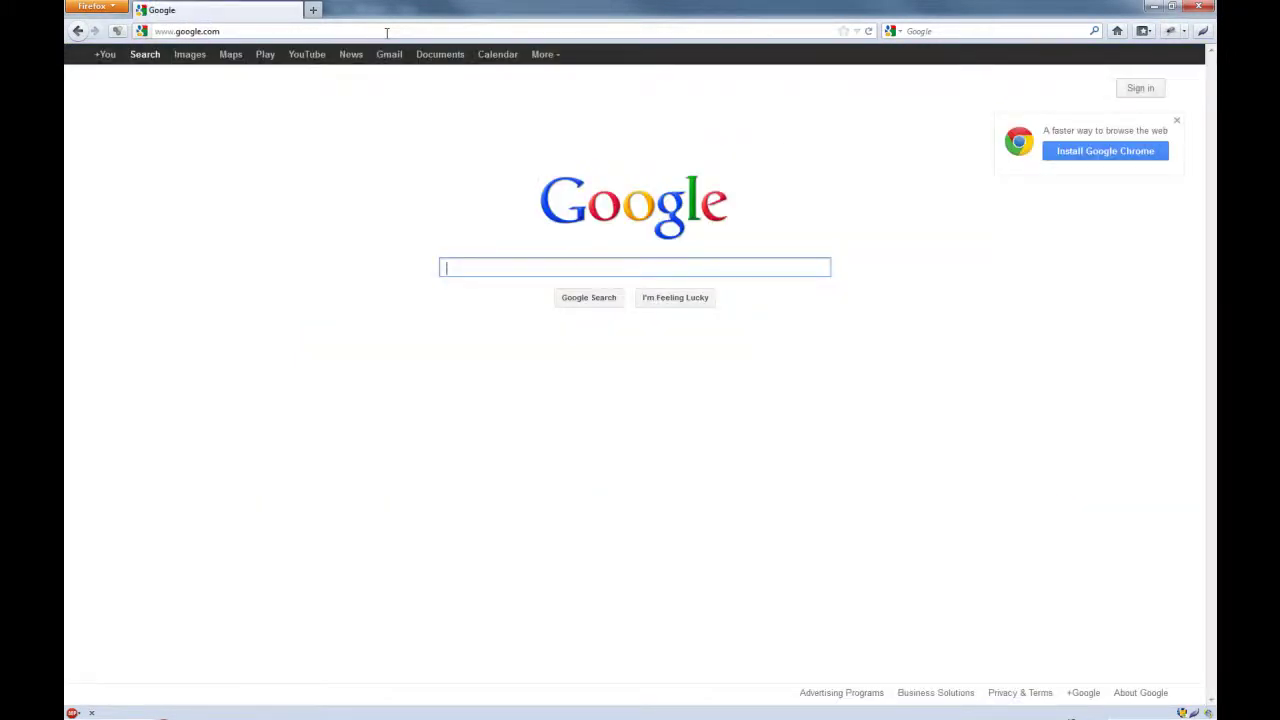
Search Google for 'faber castell pitt artist pen'
text(faber castell p)
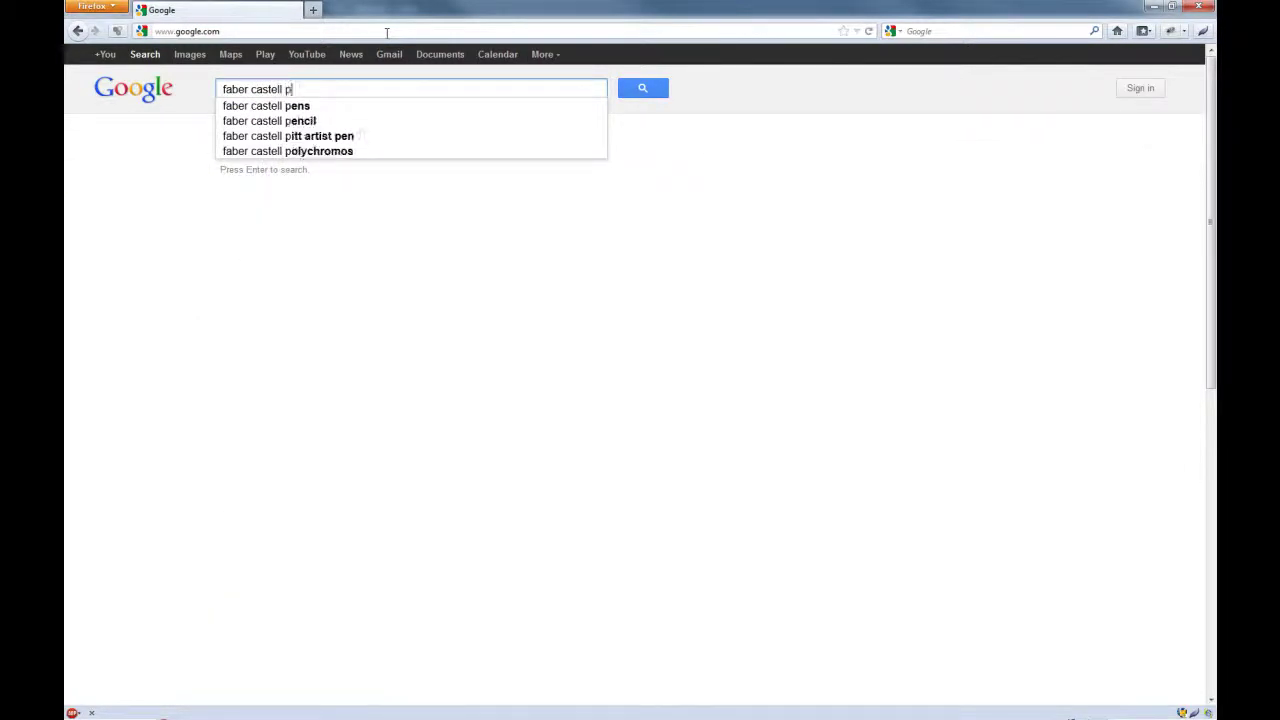
text(itt)
key(Down)
key(Return)
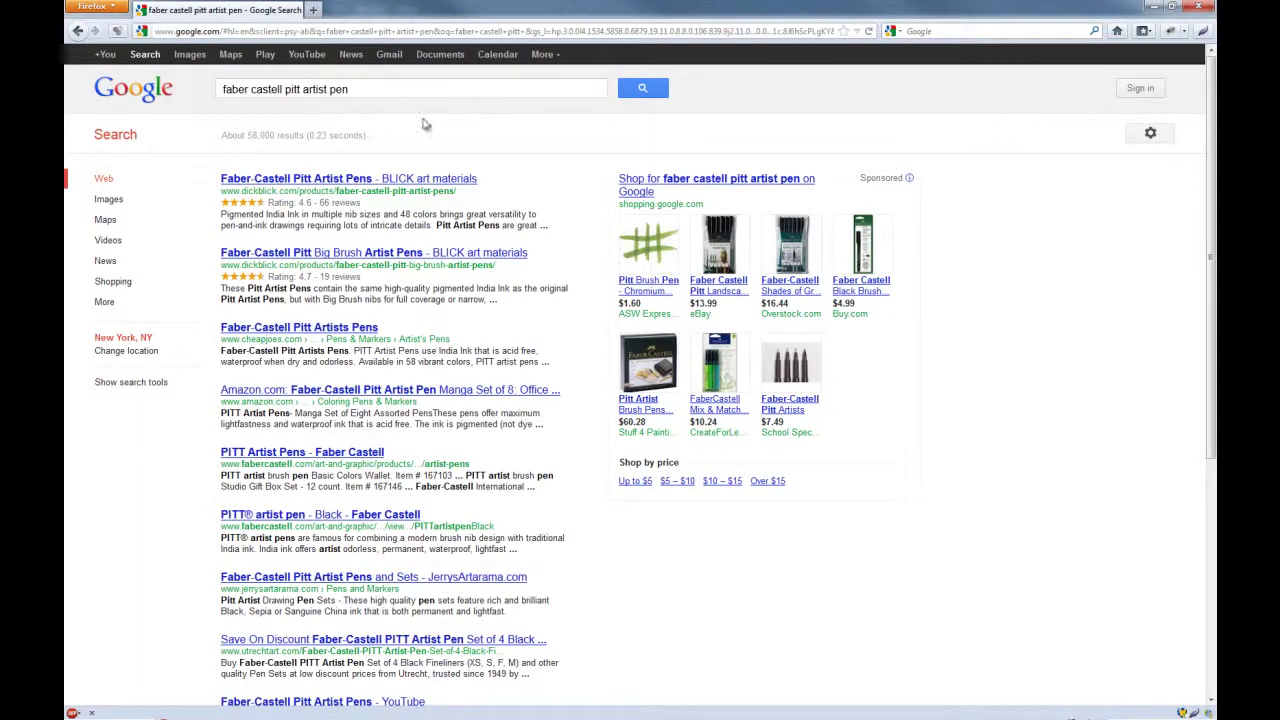
Open the BLICK Pitt Artist Pens result and enlarge the Manga Drawing, Set of 4 photo
click(402, 180)
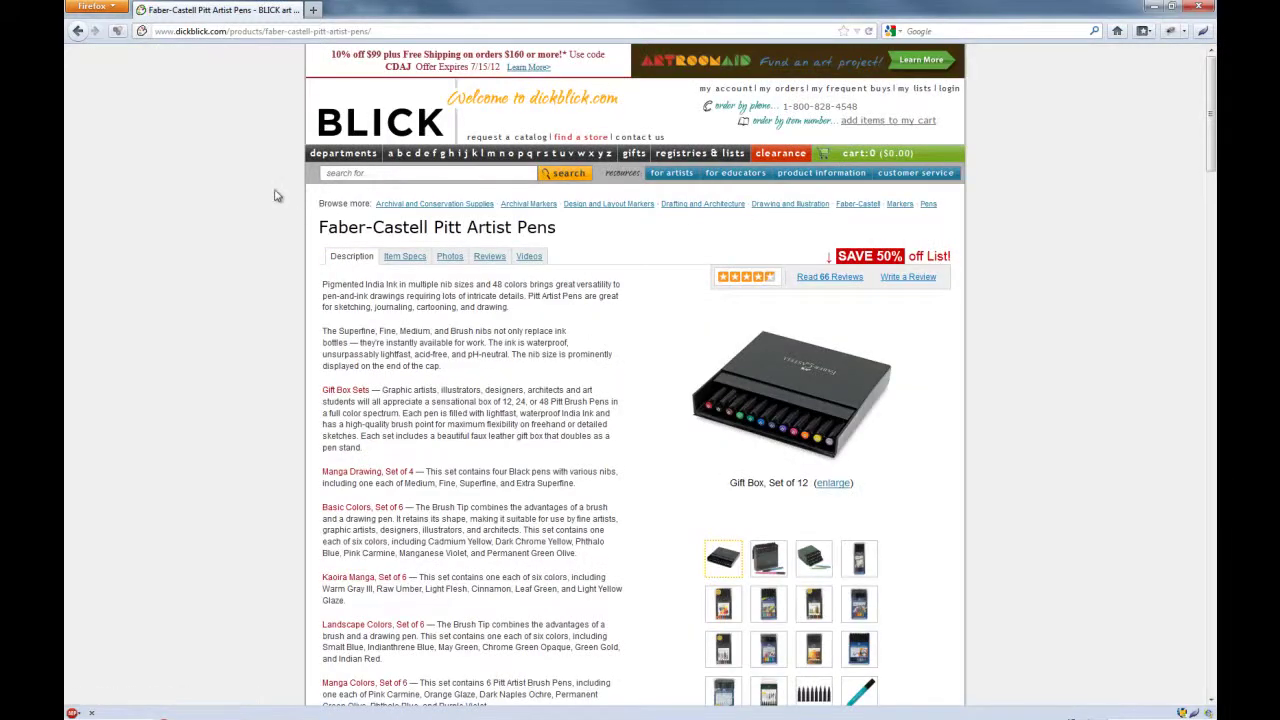
scroll(277, 196, down, 3)
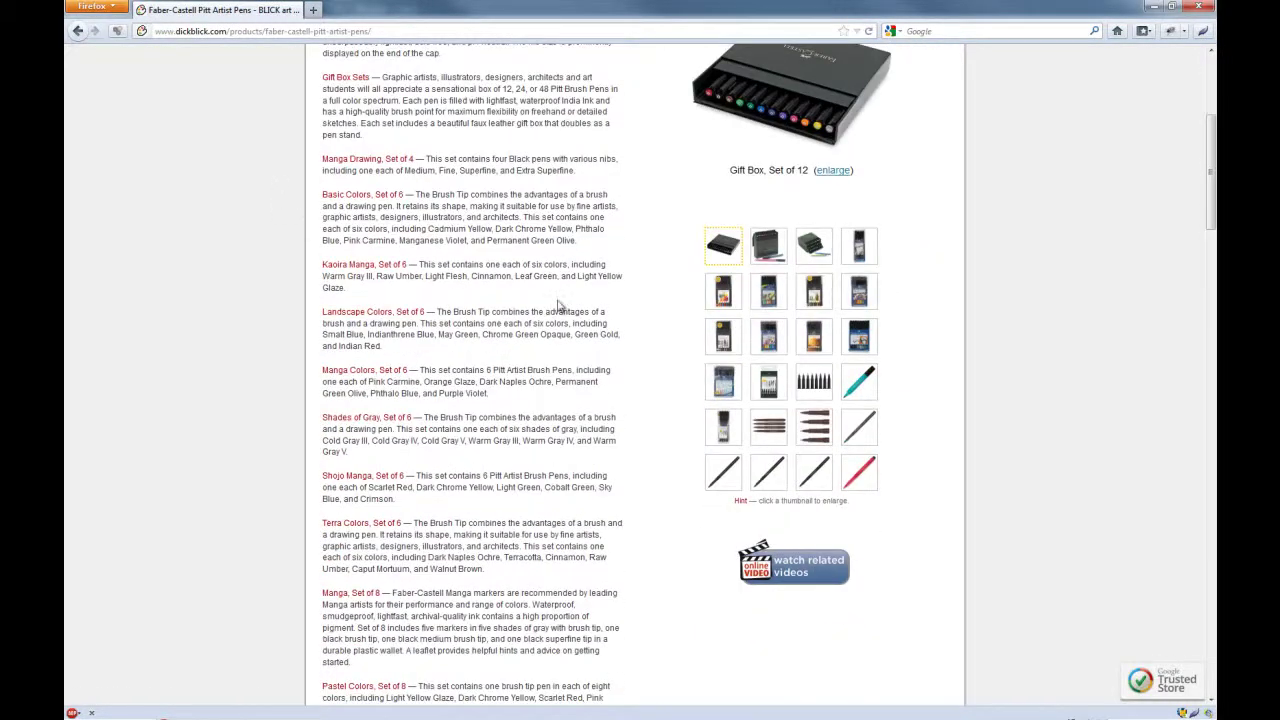
click(866, 254)
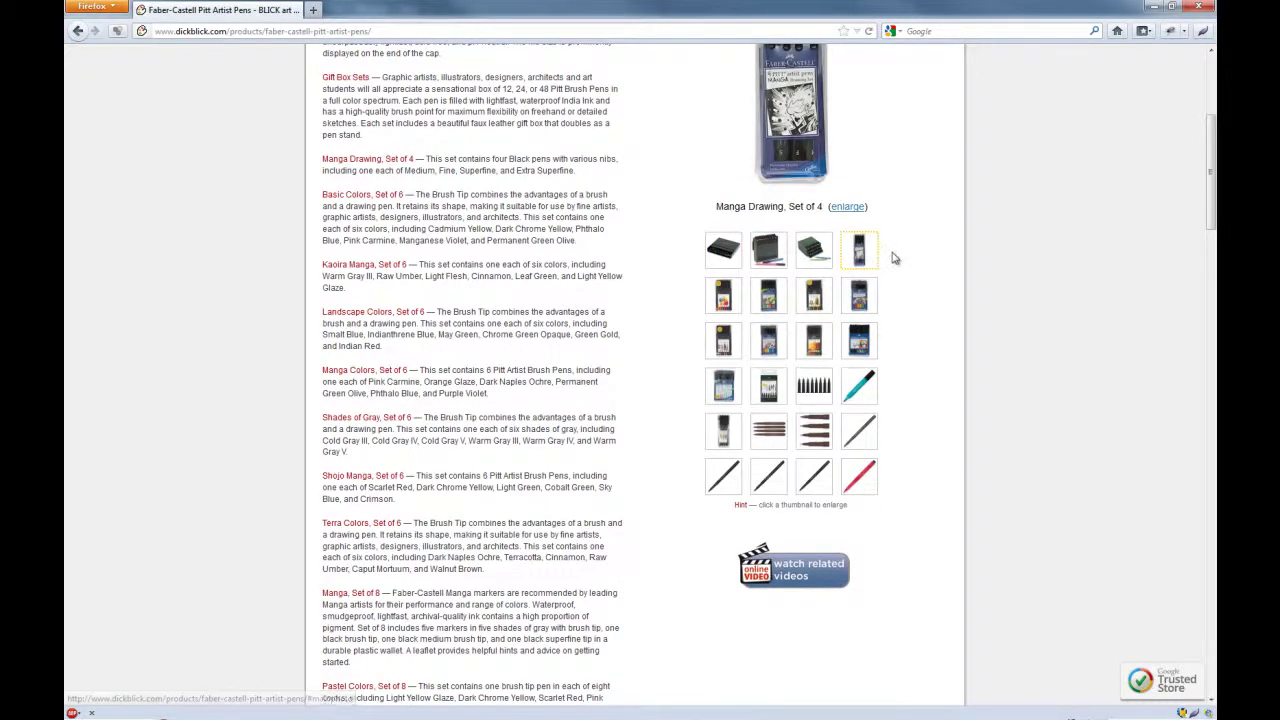
scroll(893, 259, up, 2)
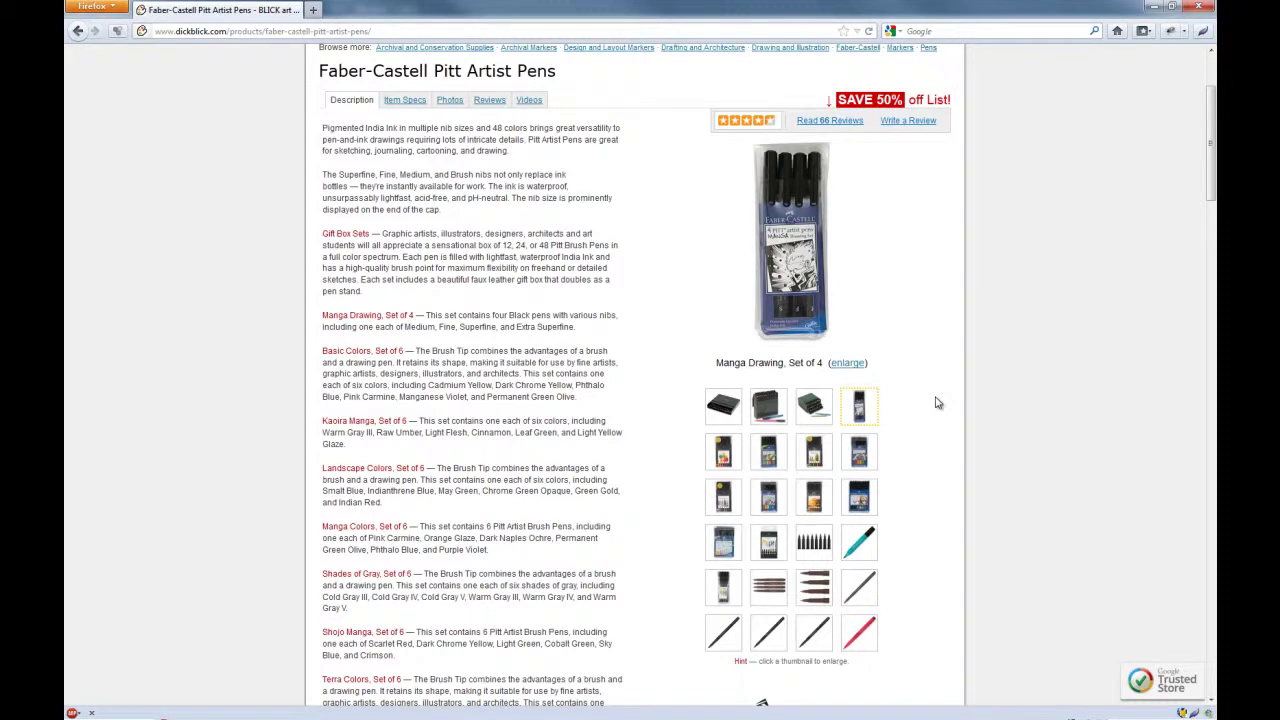
click(858, 364)
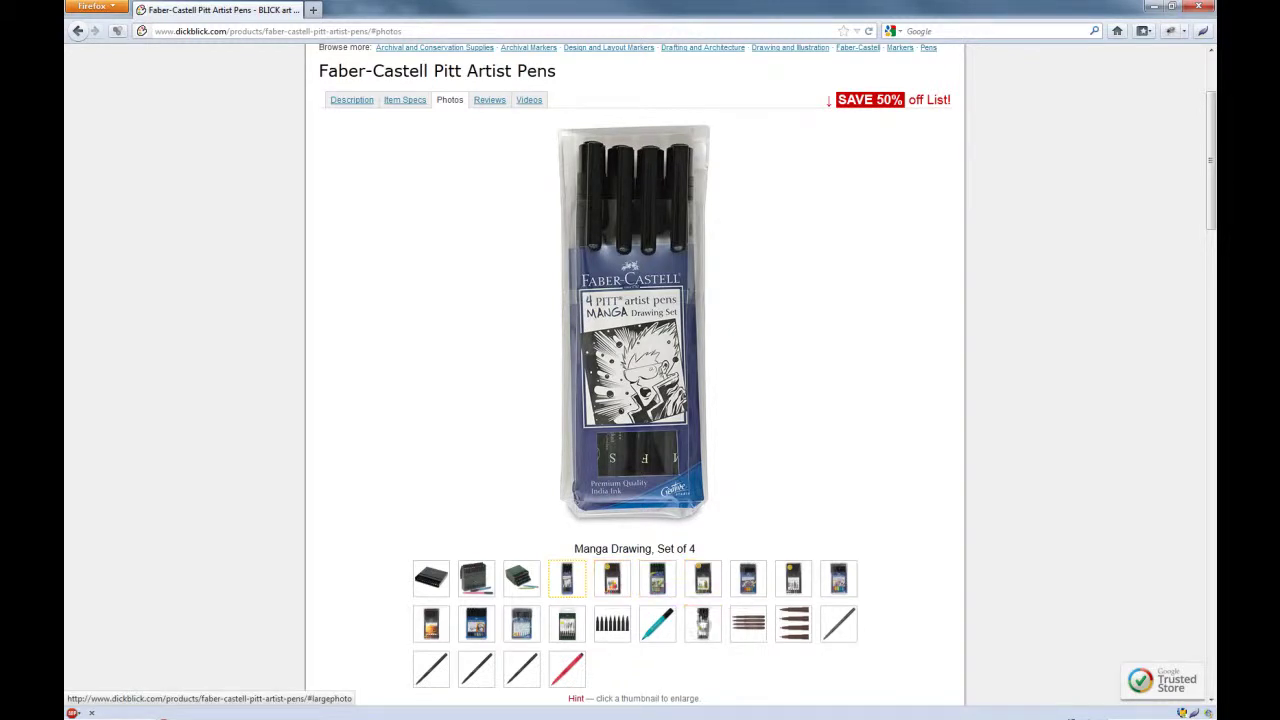
View the Black Fineliner Set of 4, Shades of Gray Set of 6, then Wallet Set of 8 photos
click(703, 625)
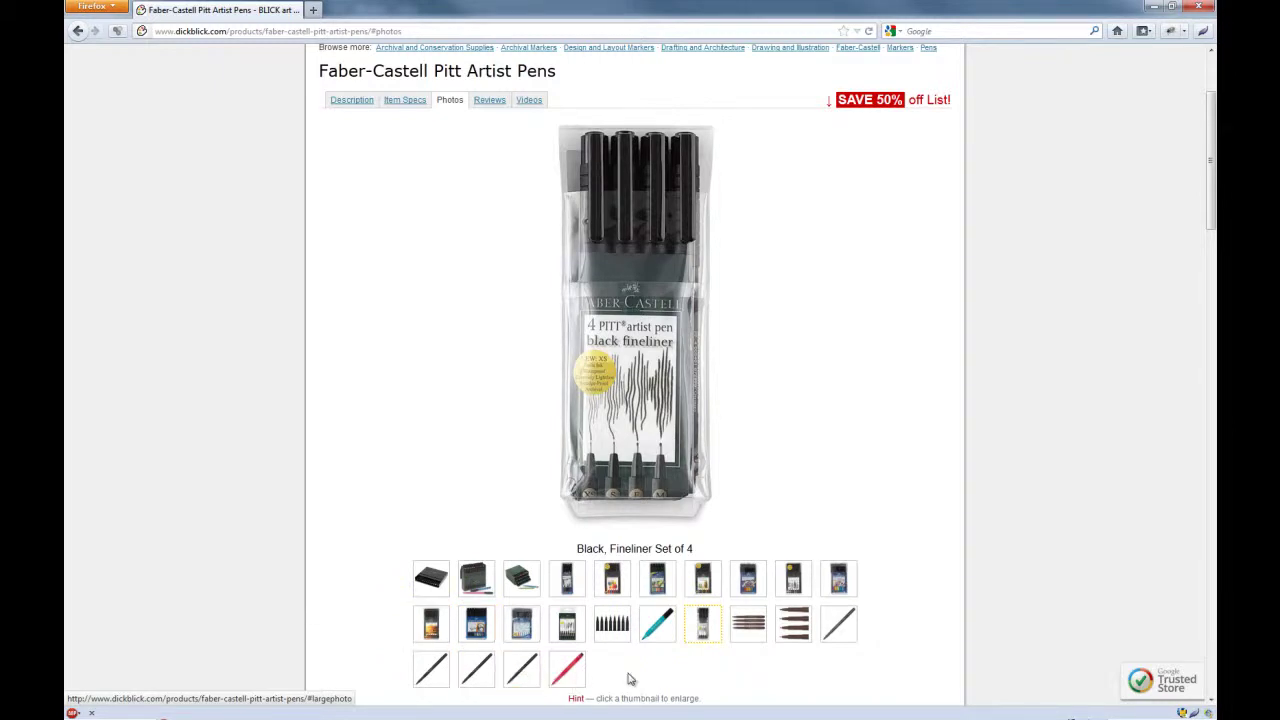
click(810, 591)
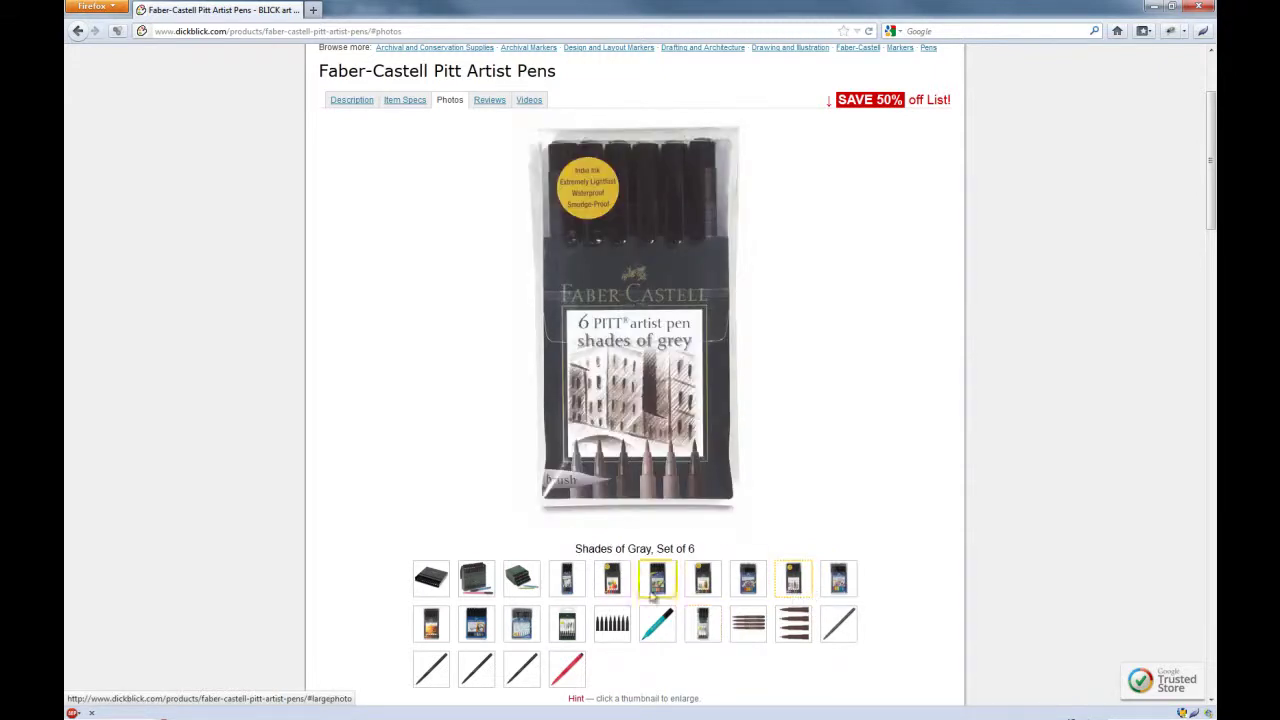
click(570, 591)
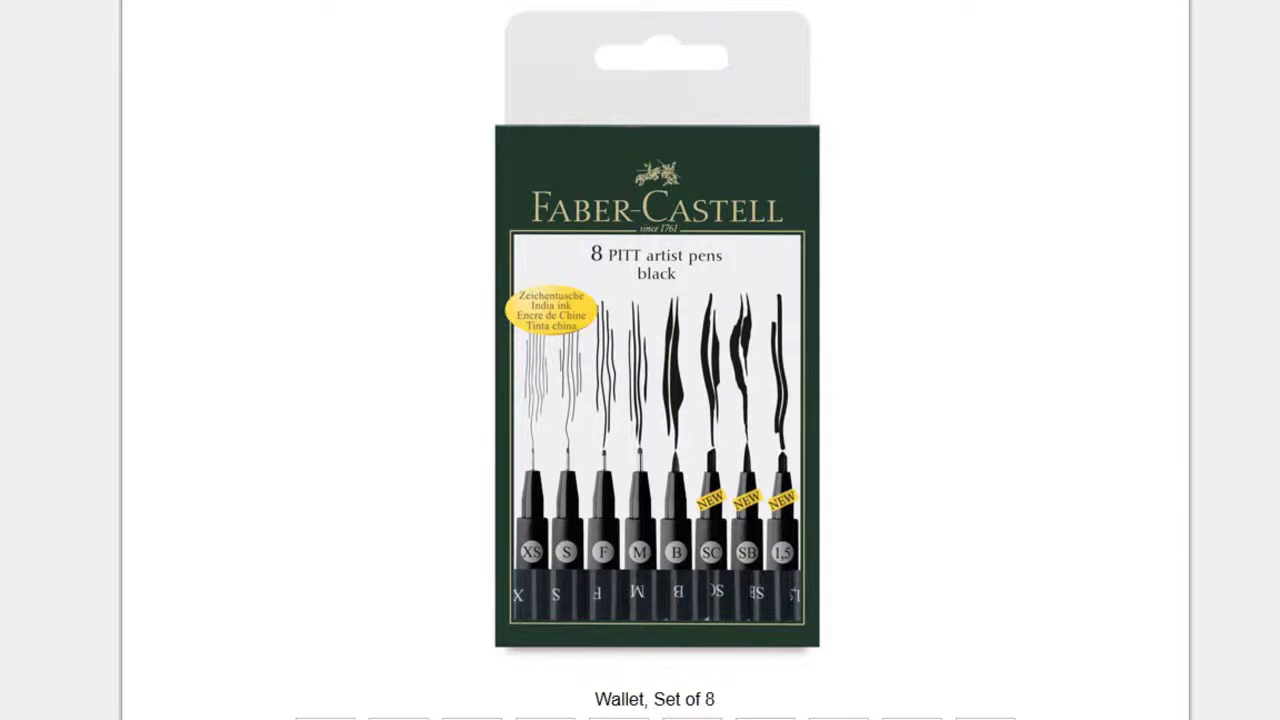
Scroll back to the top of the product page and open the Description tab
scroll(110, 651, up, 1)
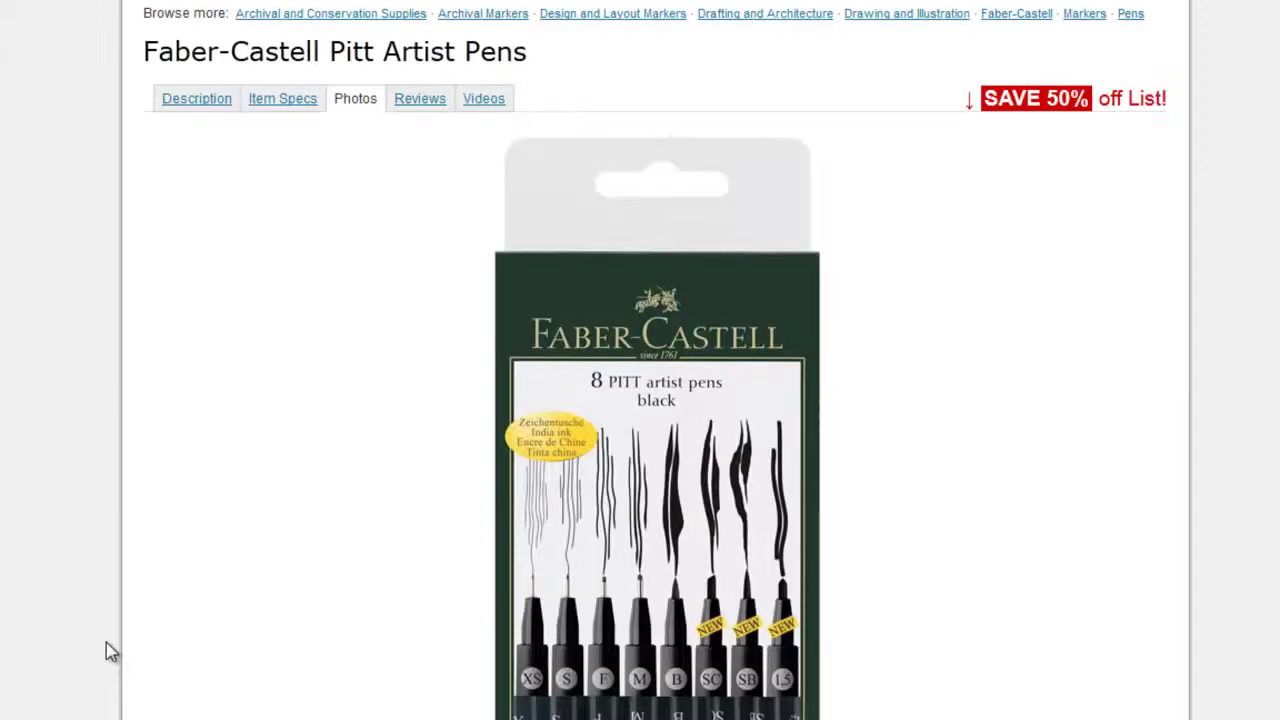
scroll(111, 651, up, 1)
scroll(110, 651, down, 3)
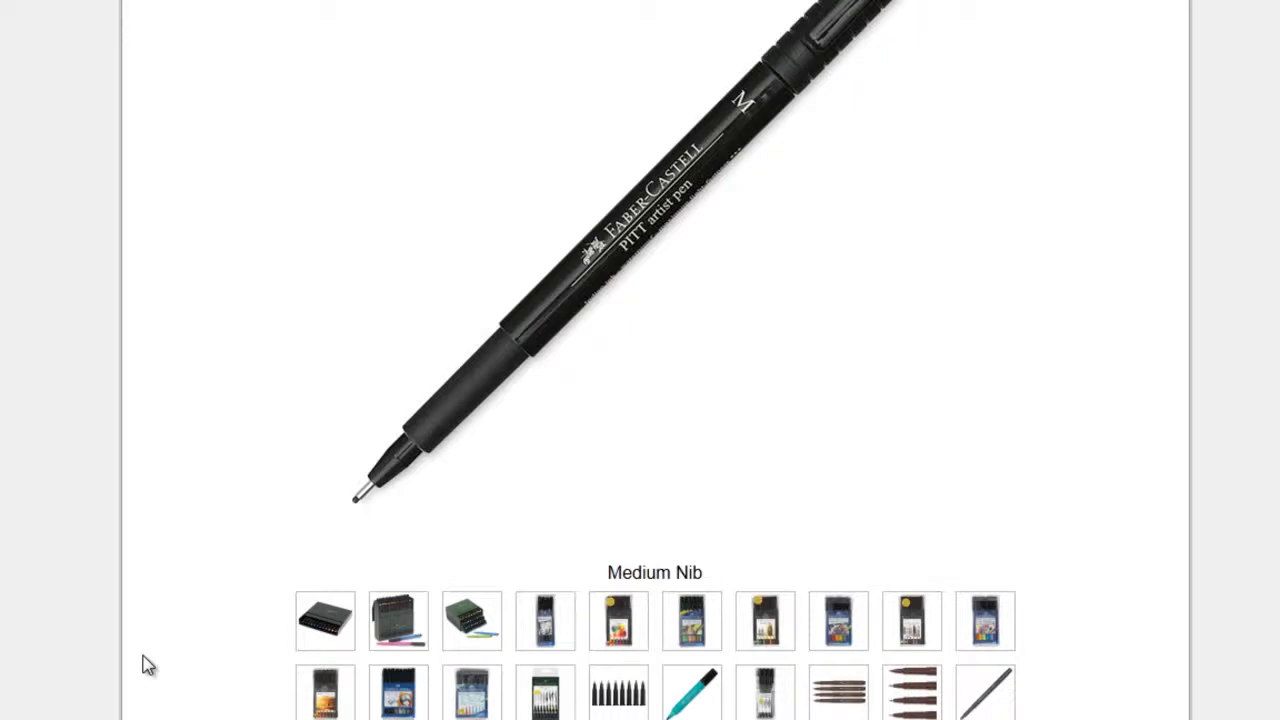
scroll(148, 665, up, 1)
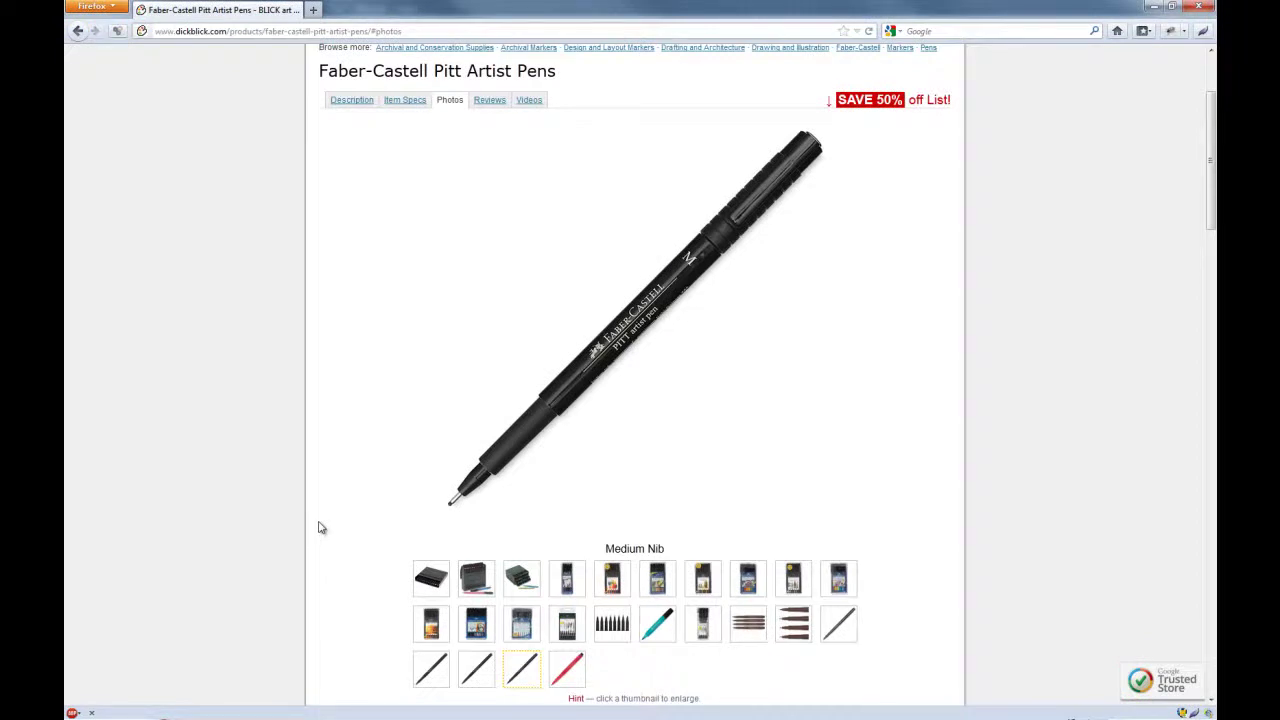
scroll(320, 525, up, 2)
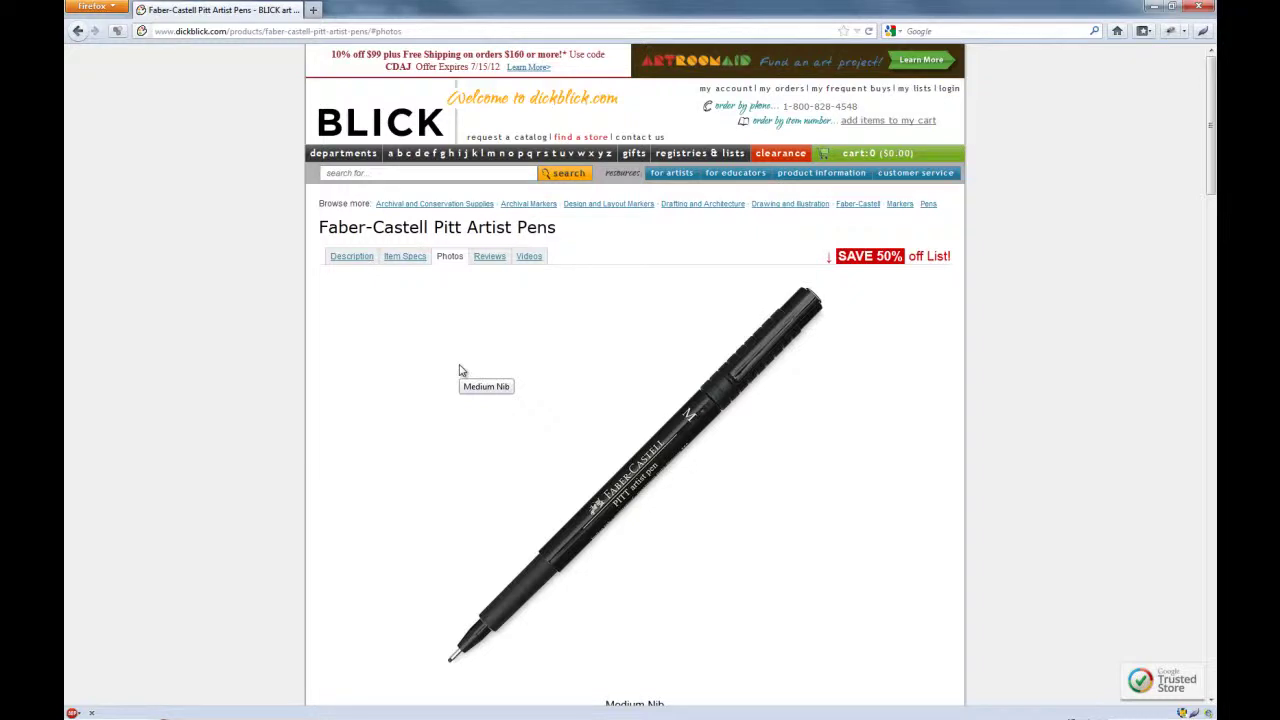
click(358, 260)
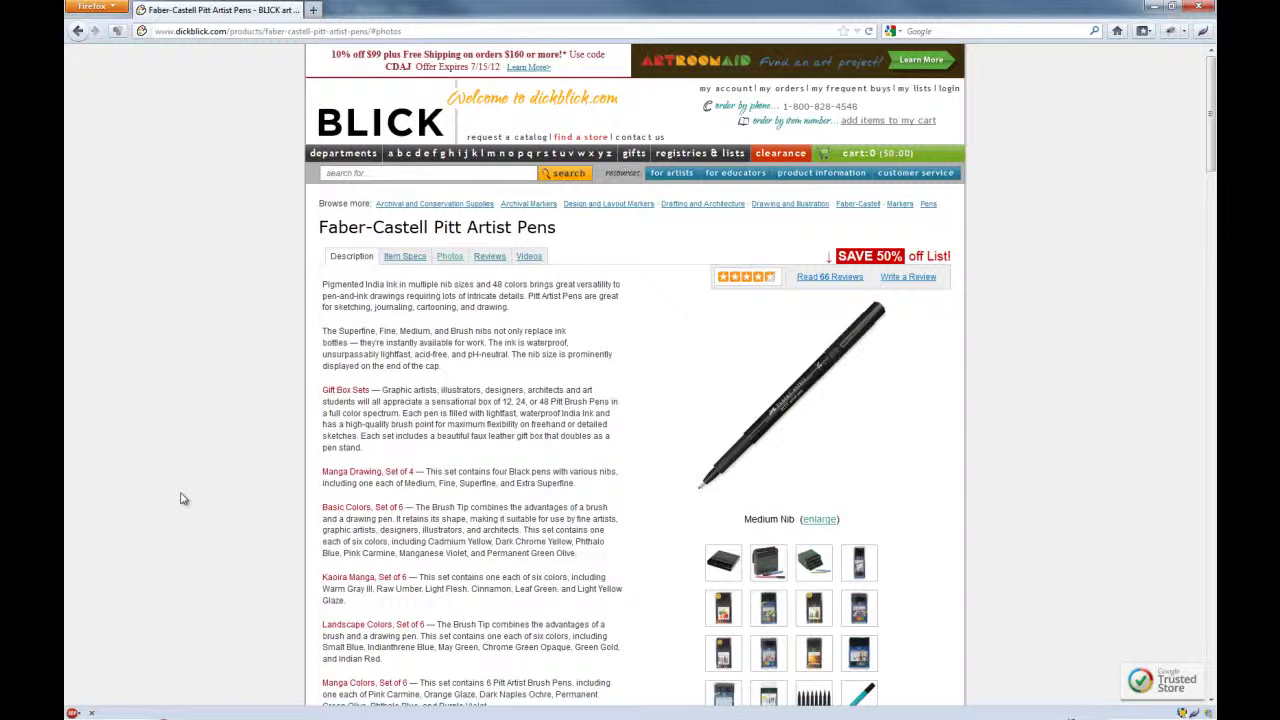
Go to Google and search for 'photoshop ink tool'
click(296, 31)
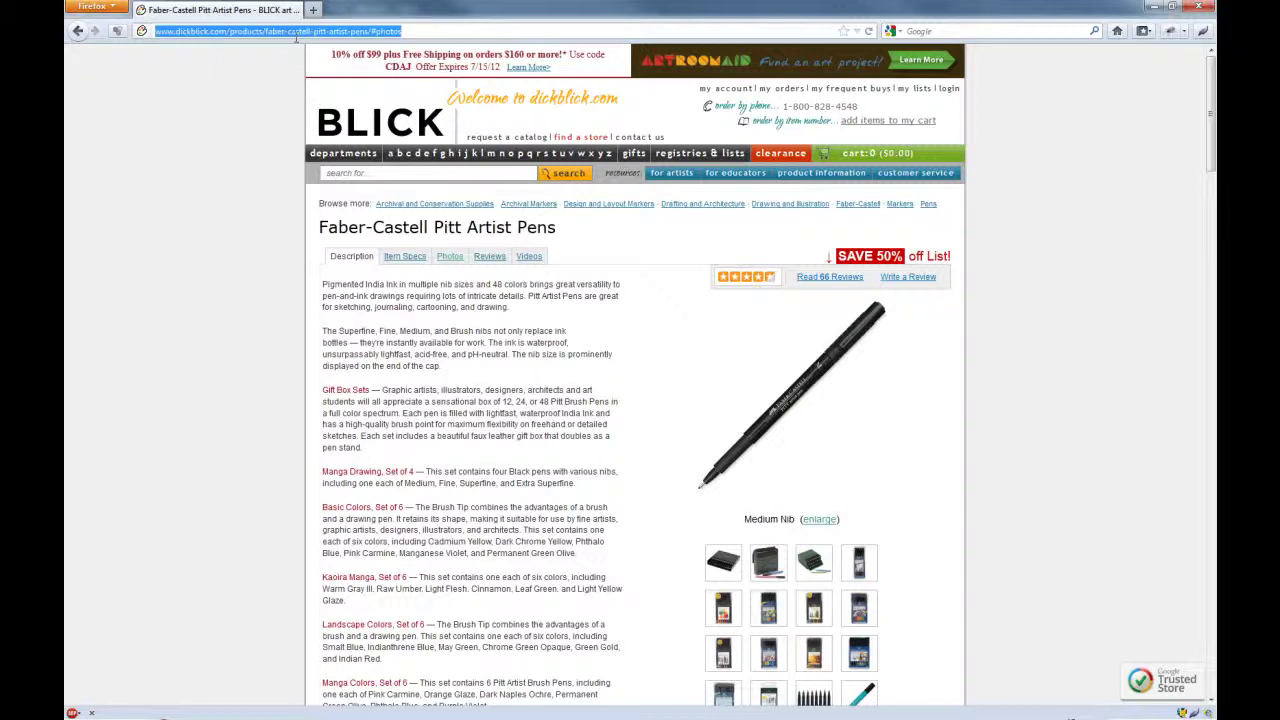
text(google)
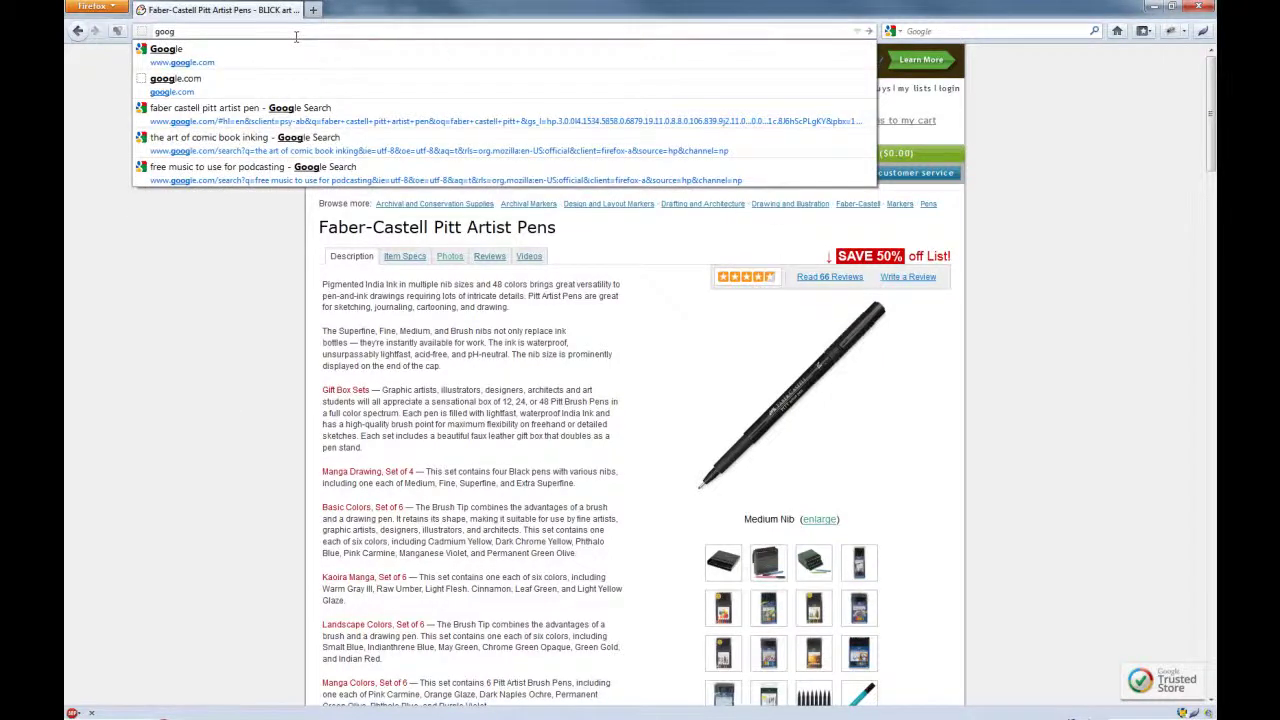
key(Return)
text(ph)
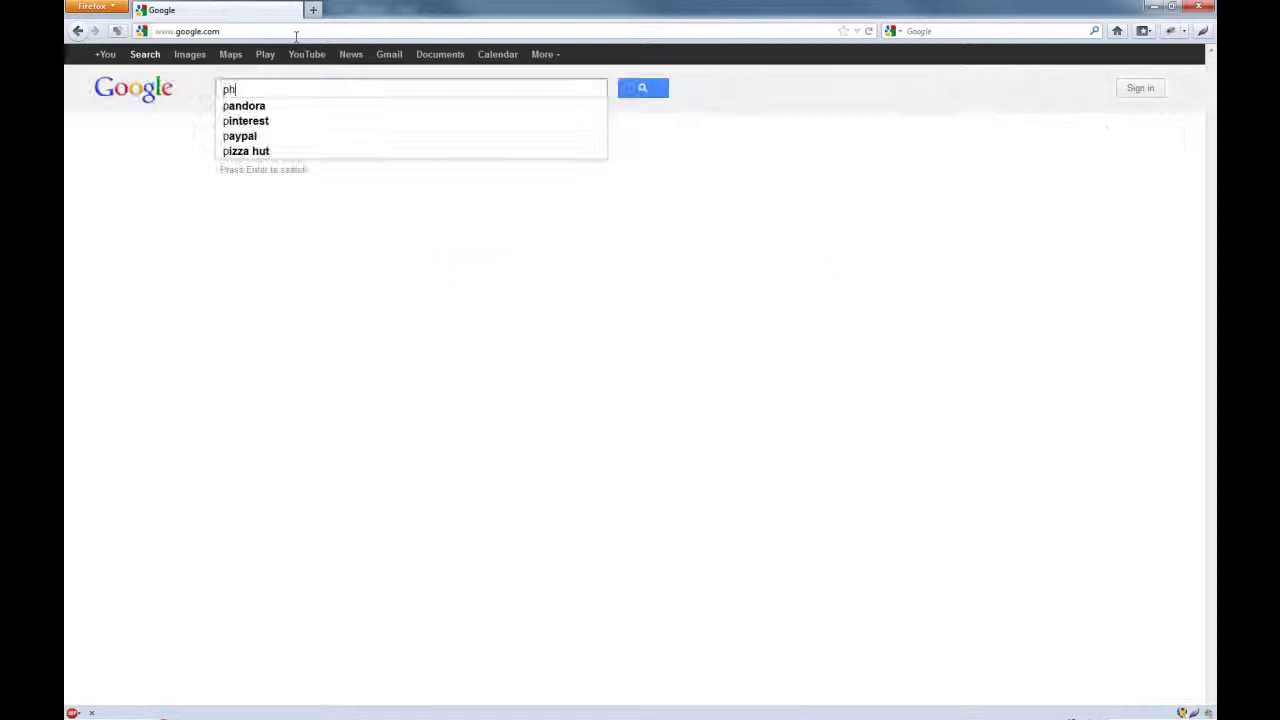
text(otoshop ink )
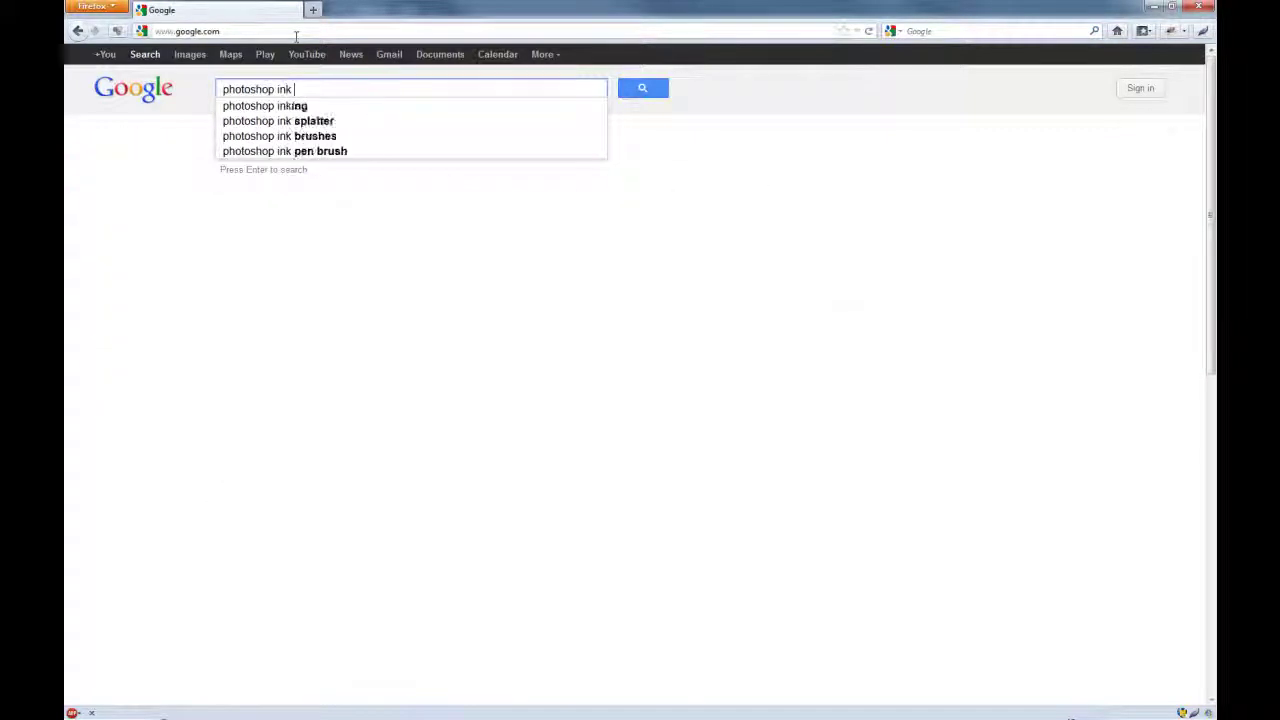
text(tool)
key(Return)
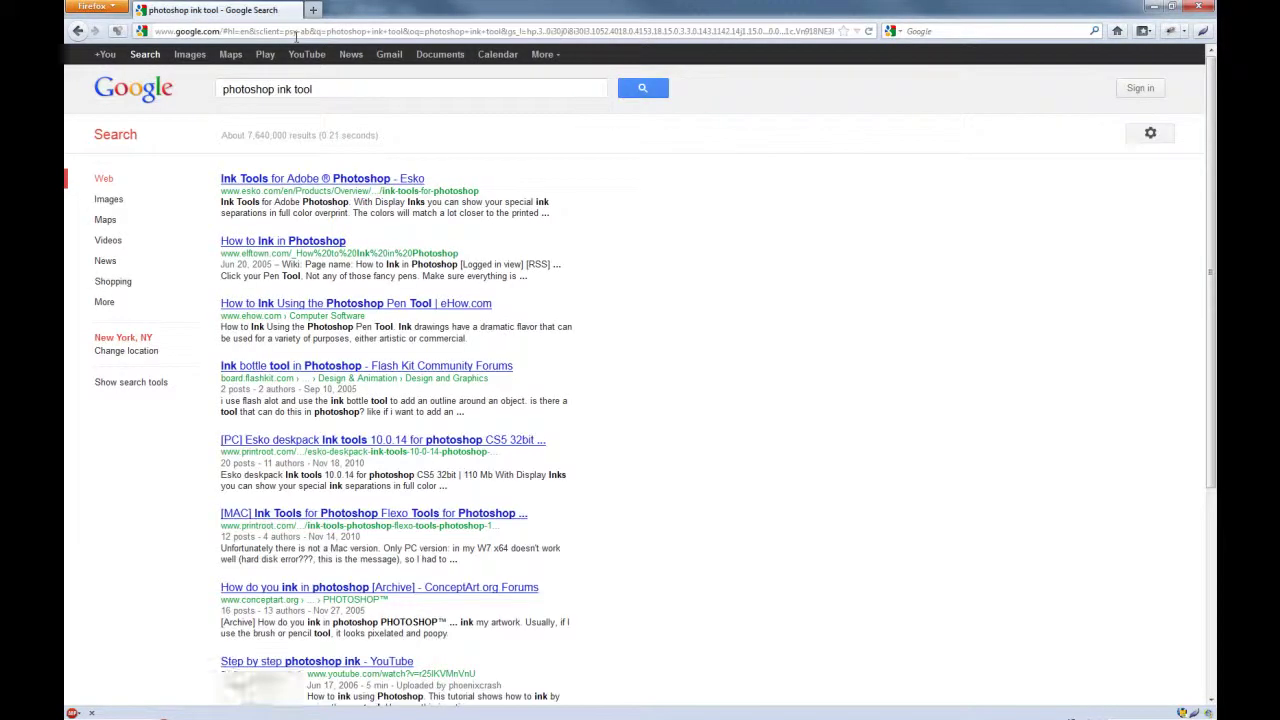